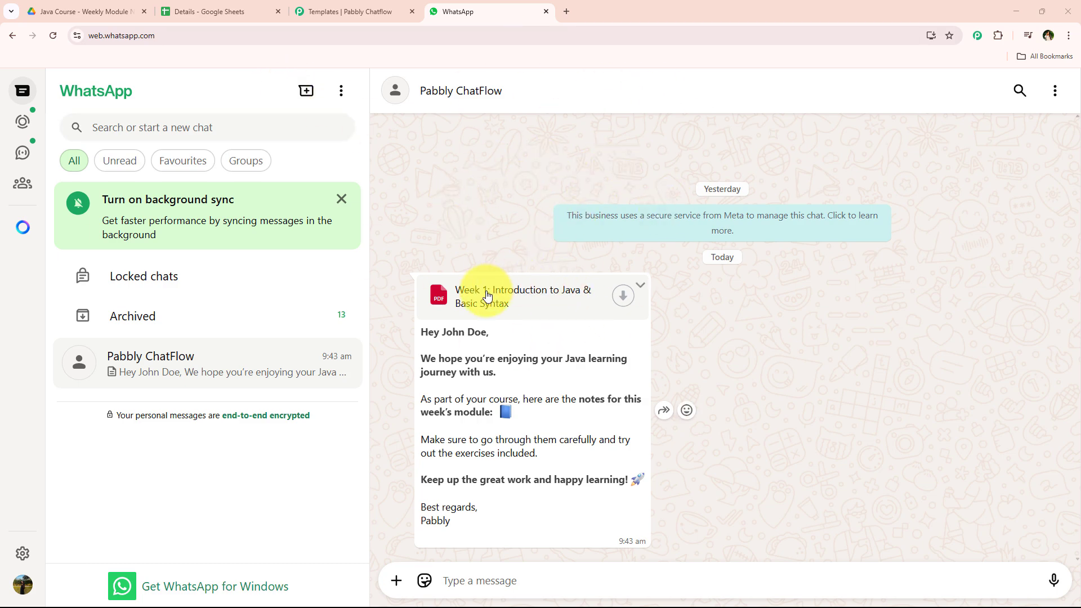
# Step: Review the contact list in the Details sheet, the WhatsApp chat and the empty Java Course Drive folder
pyautogui.click(225, 11)
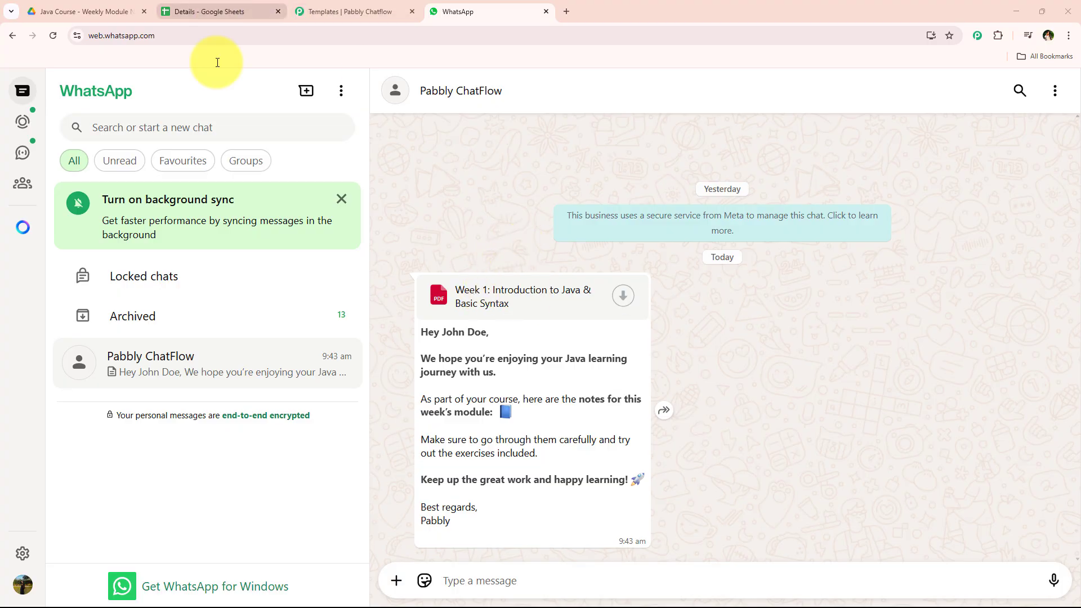
pyautogui.scroll(-5, 428, 411)
pyautogui.scroll(5, 423, 422)
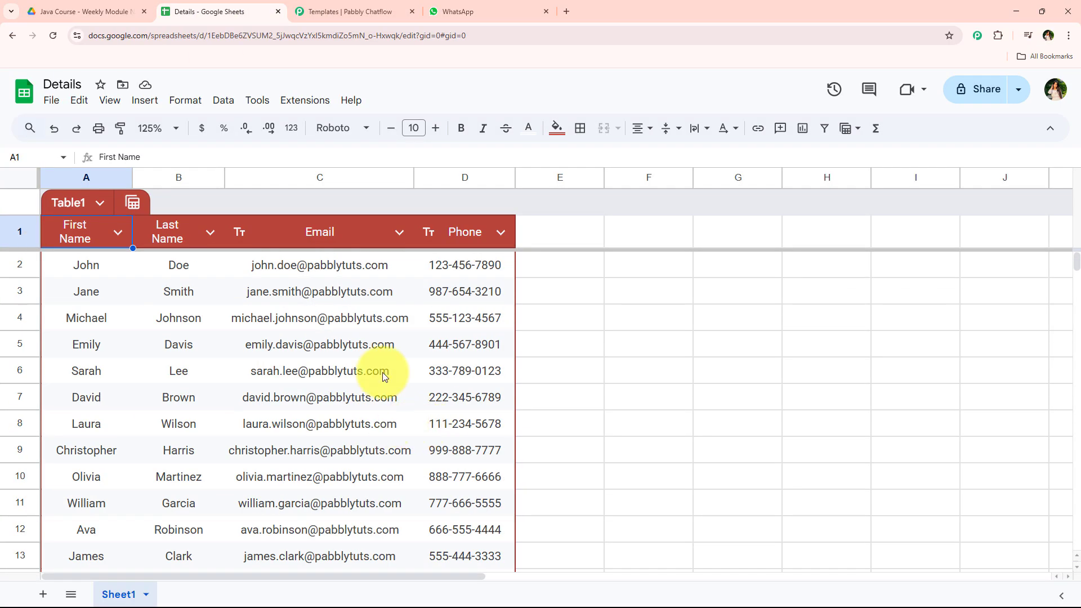
pyautogui.click(472, 10)
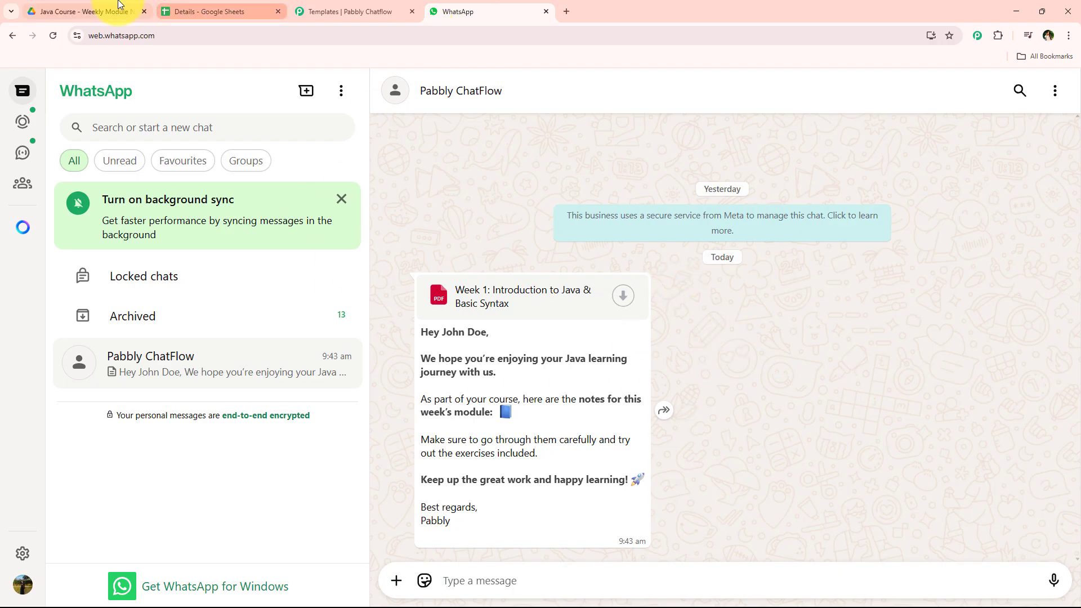
pyautogui.click(79, 11)
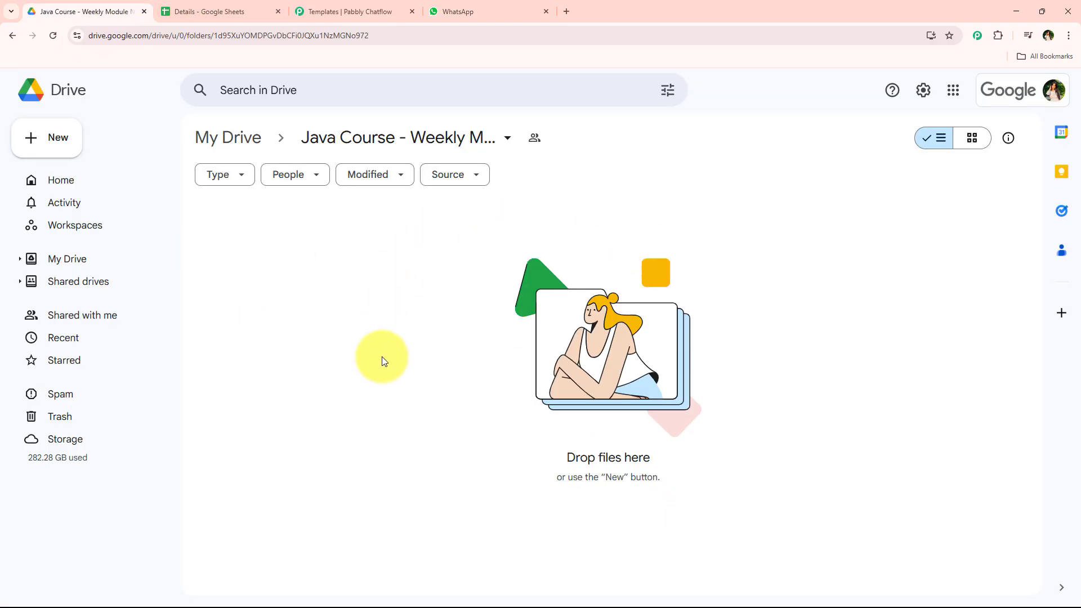
pyautogui.click(223, 12)
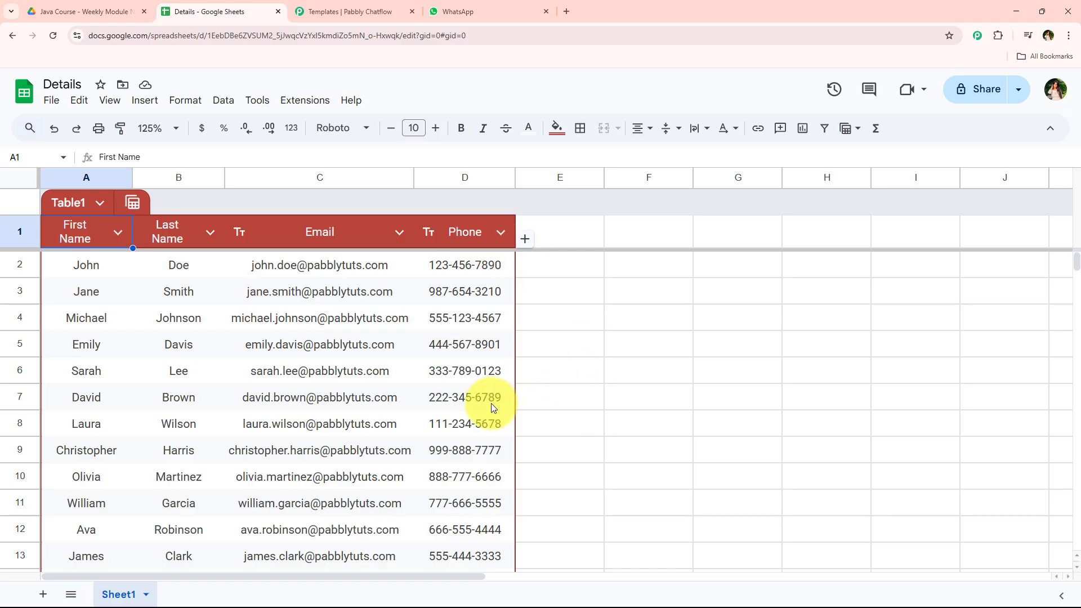
pyautogui.click(498, 5)
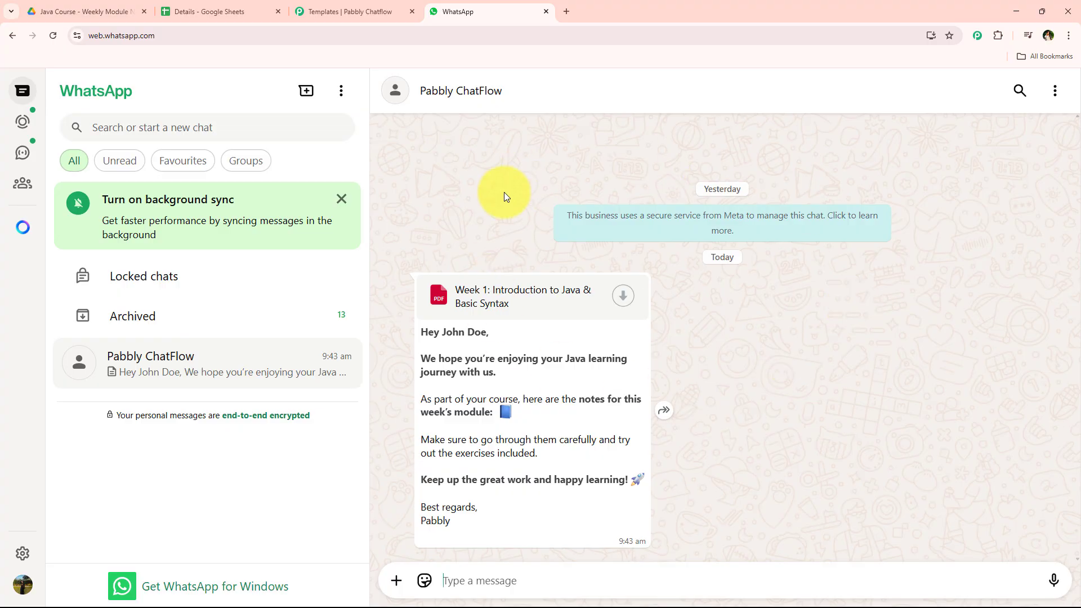
# Step: Open the Pabbly Connect website in a new browser tab
pyautogui.click(567, 11)
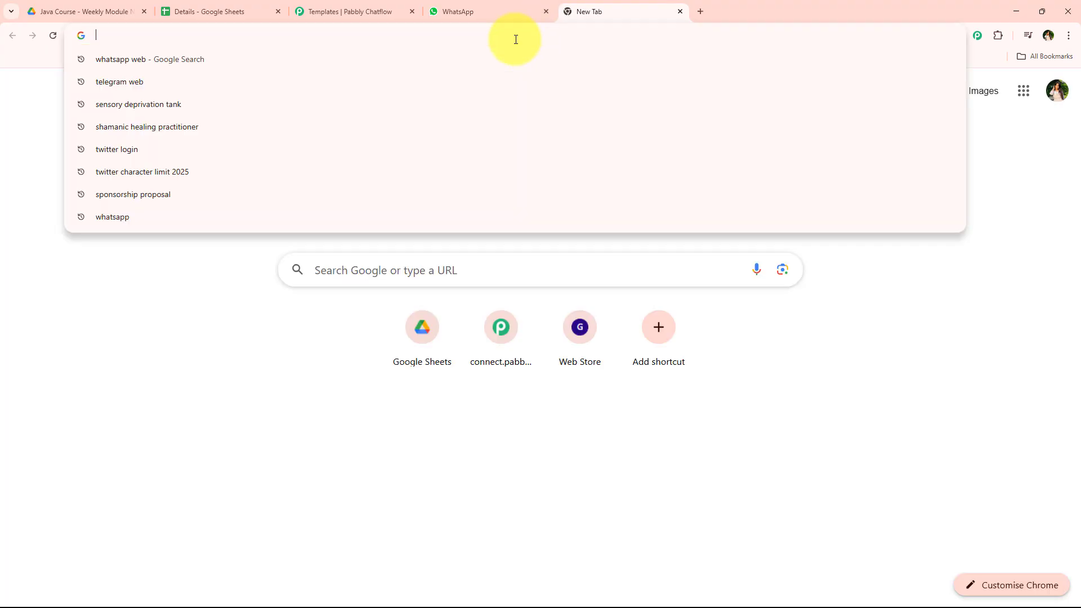
pyautogui.write('pab')
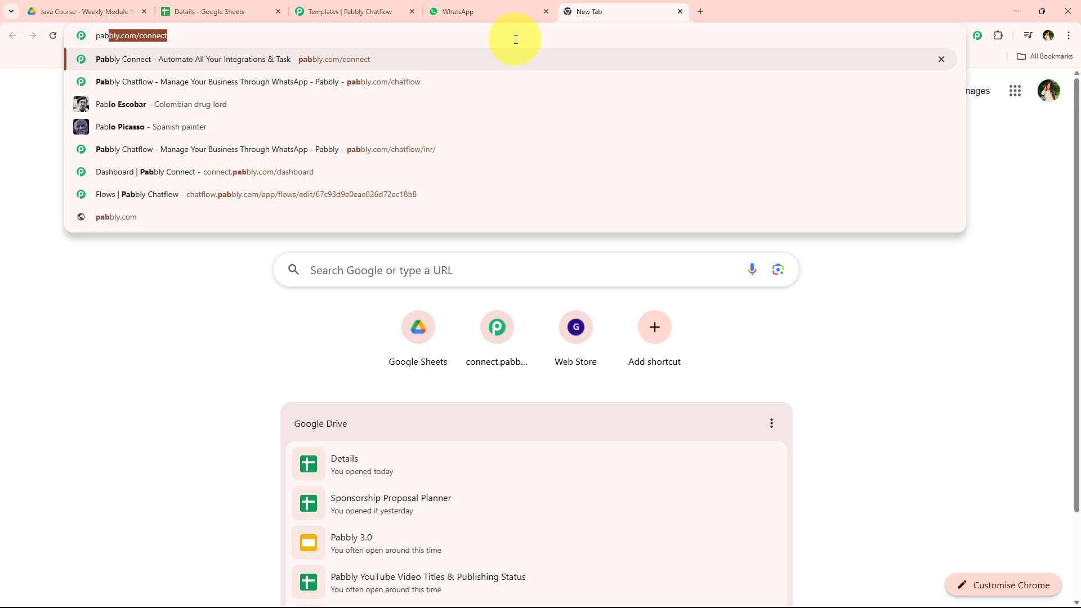
pyautogui.press('Return')
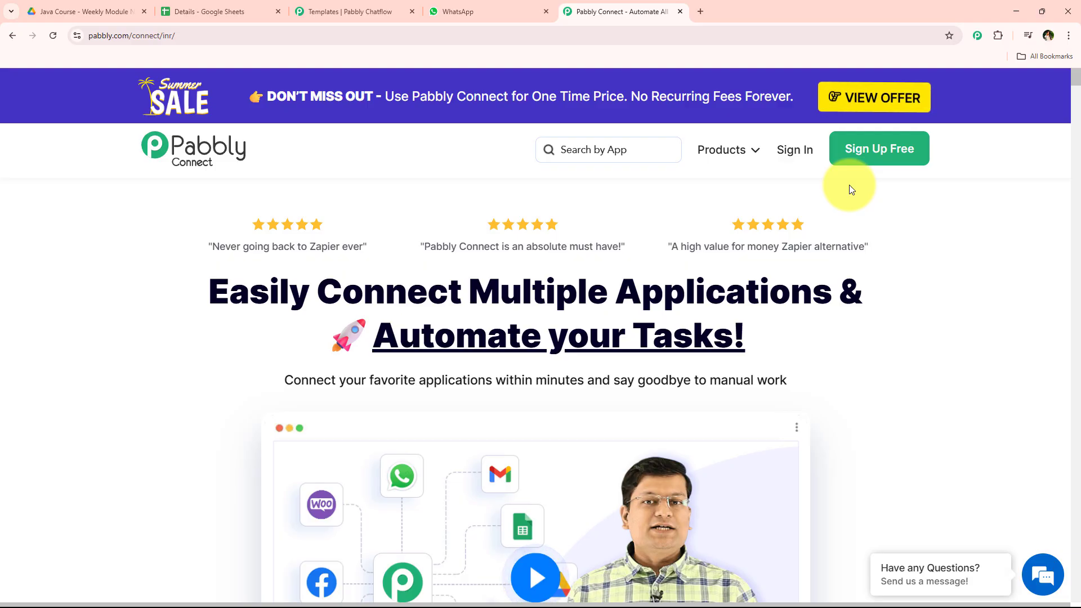
# Step: Sign in and open Pabbly Connect from the list of Pabbly apps
pyautogui.click(795, 152)
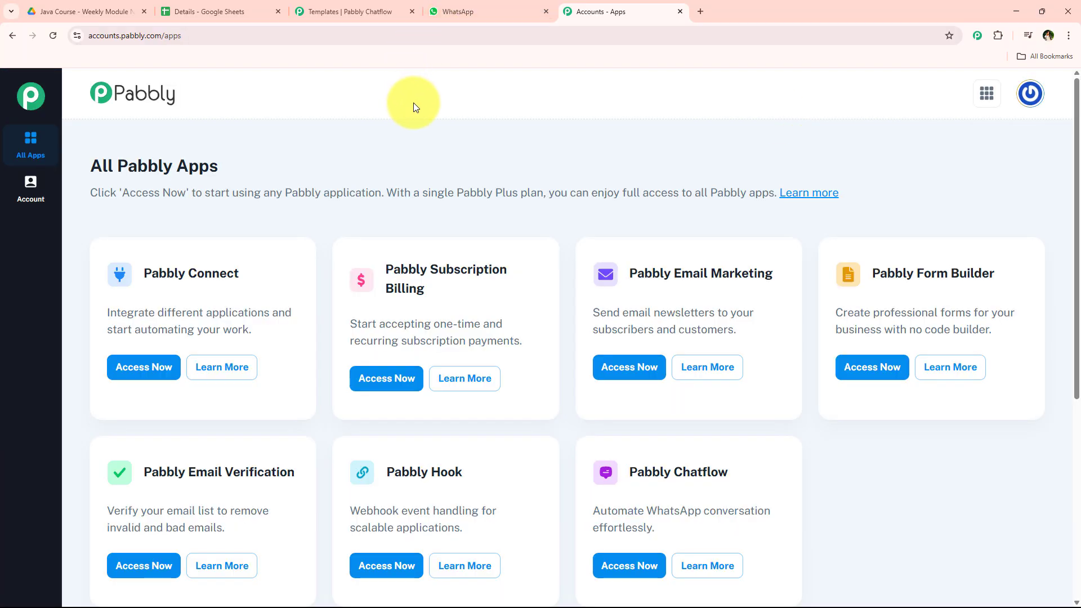
pyautogui.scroll(-1, 580, 414)
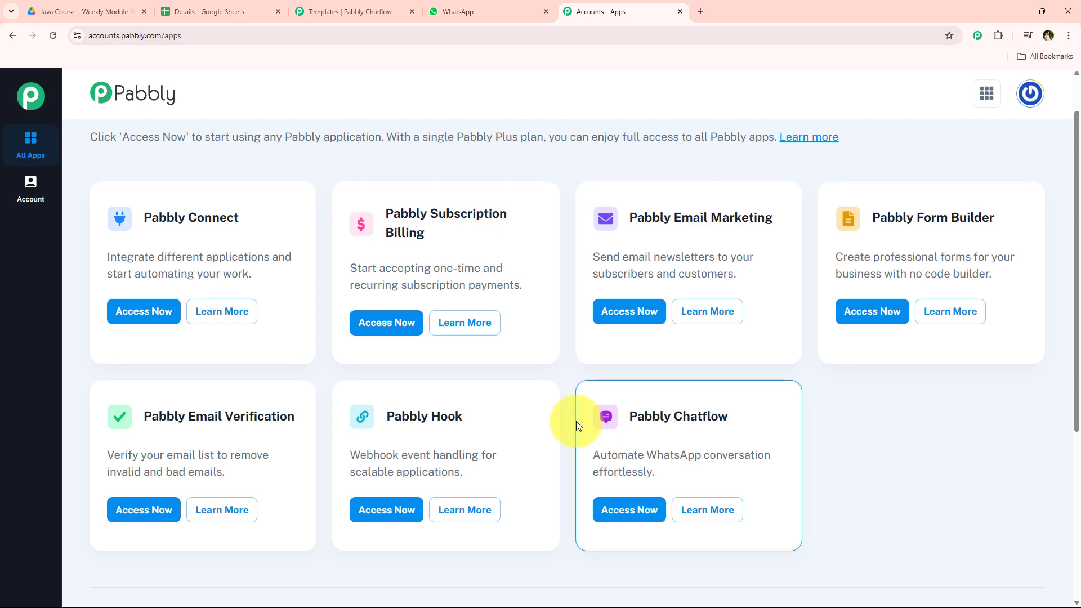
pyautogui.scroll(1, 576, 421)
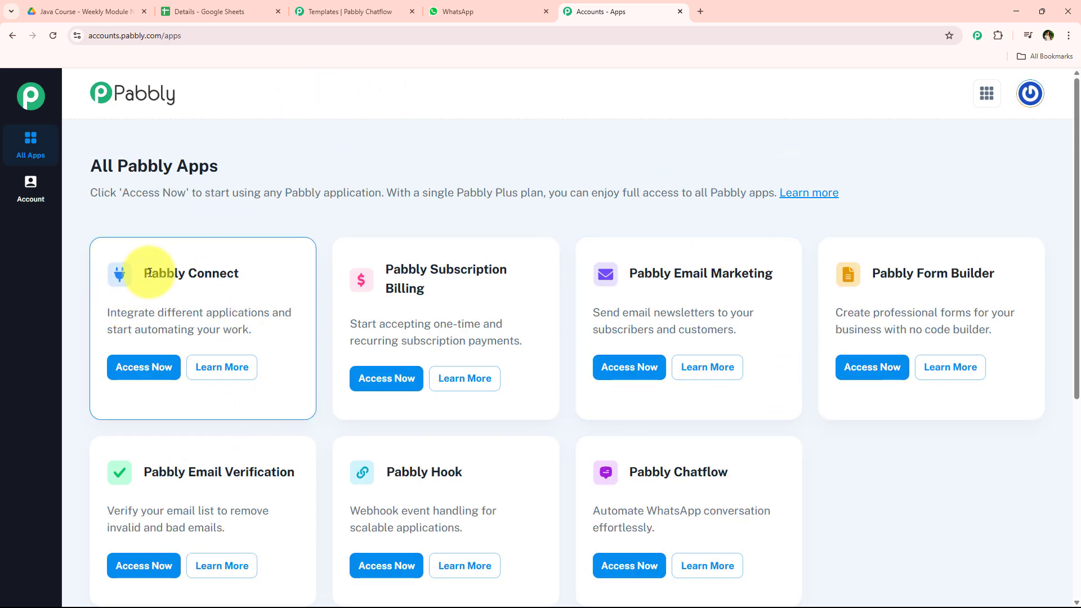
pyautogui.moveTo(145, 272); pyautogui.dragTo(258, 272)
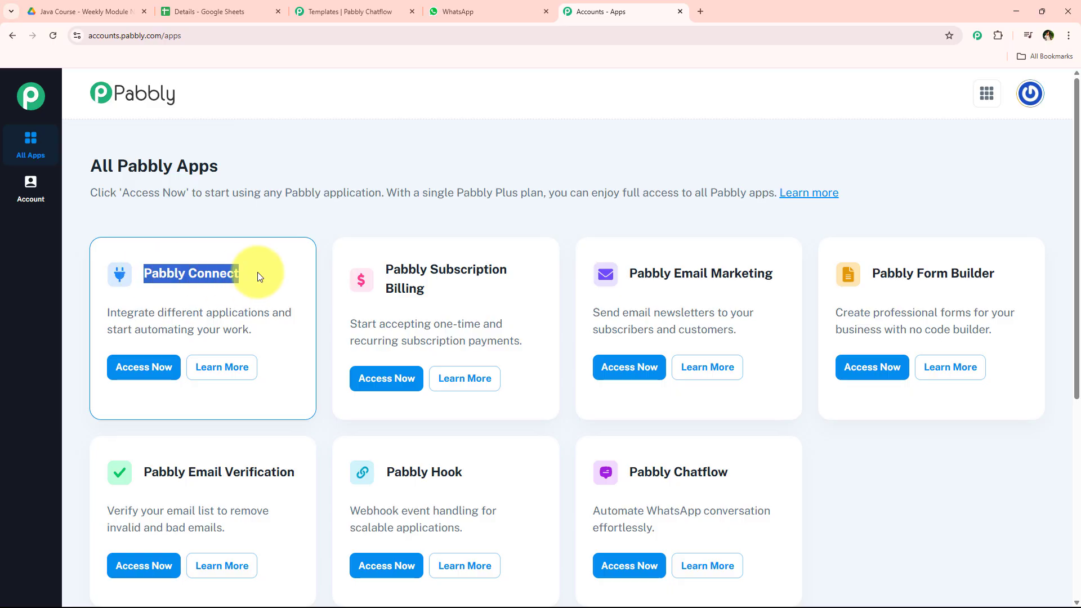
pyautogui.click(165, 312)
pyautogui.moveTo(165, 311); pyautogui.dragTo(282, 312)
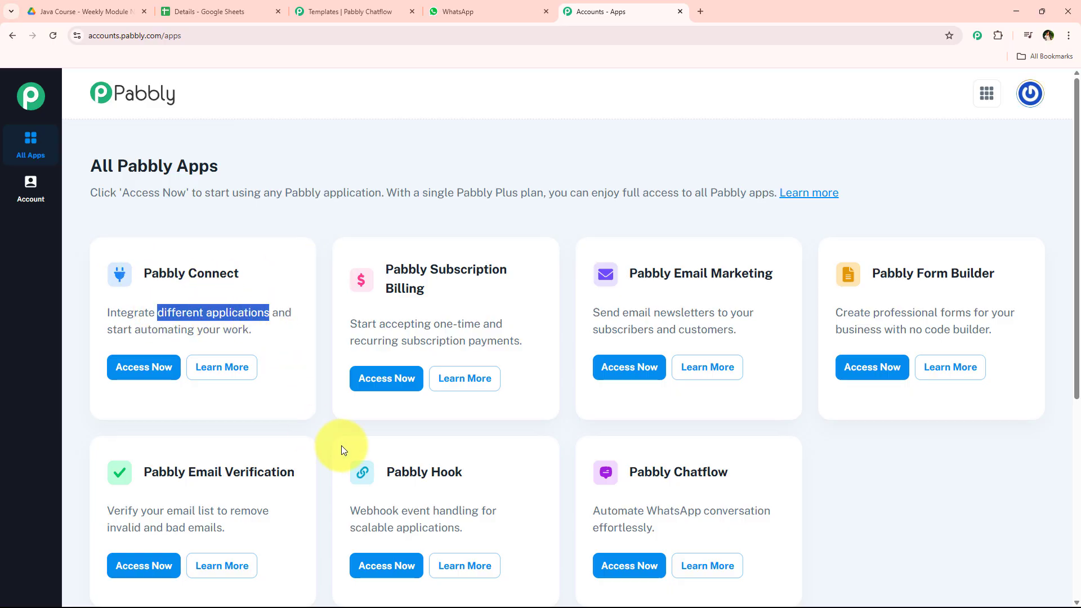
pyautogui.click(160, 374)
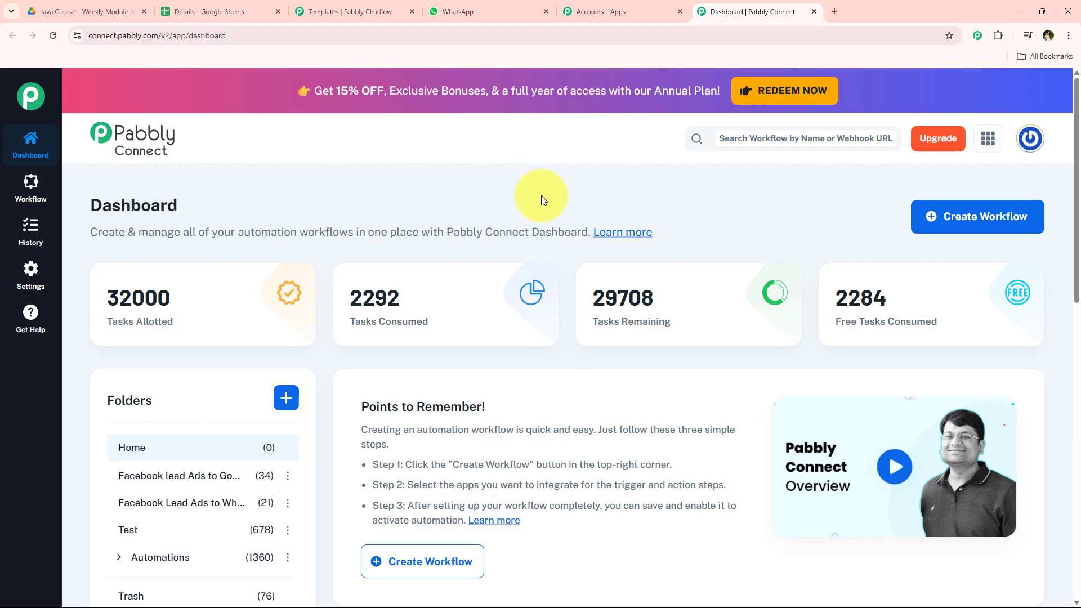
pyautogui.click(1016, 228)
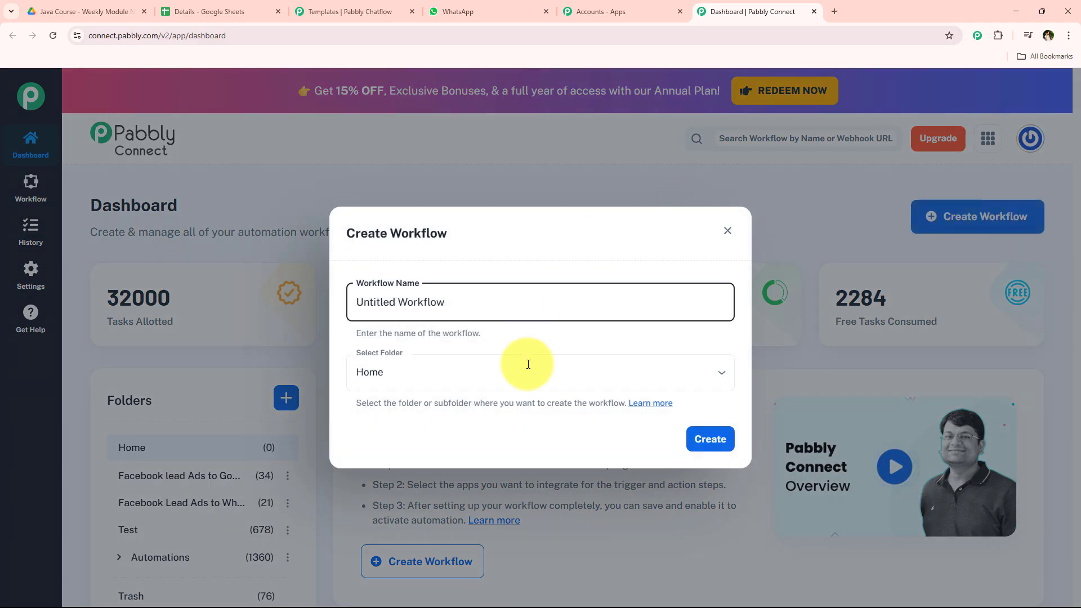
pyautogui.moveTo(357, 301); pyautogui.dragTo(532, 299)
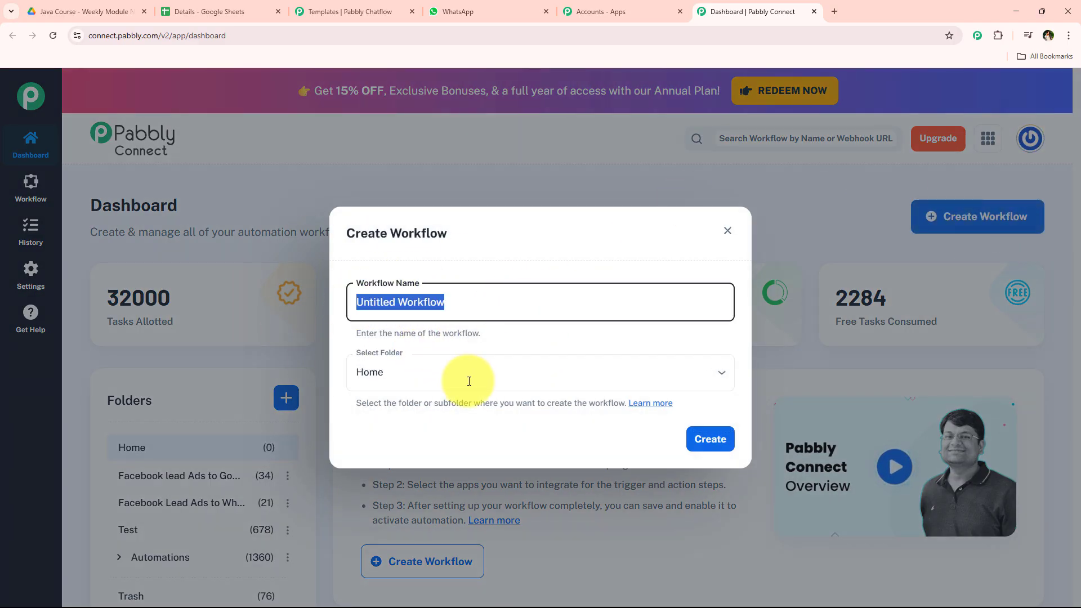
pyautogui.click(466, 373)
pyautogui.click(523, 457)
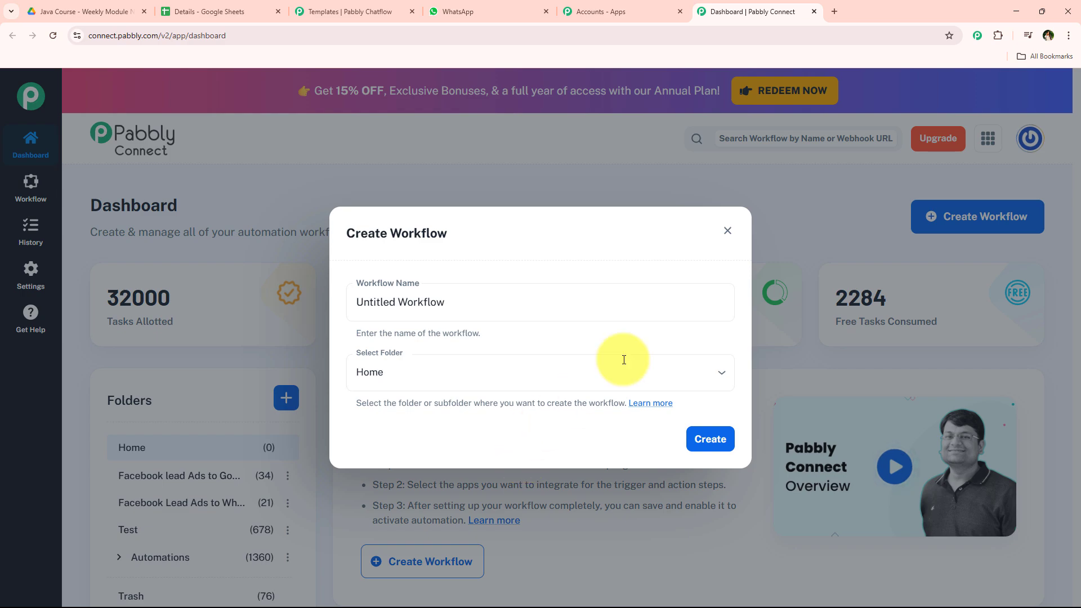
pyautogui.click(727, 232)
pyautogui.scroll(-2, 254, 394)
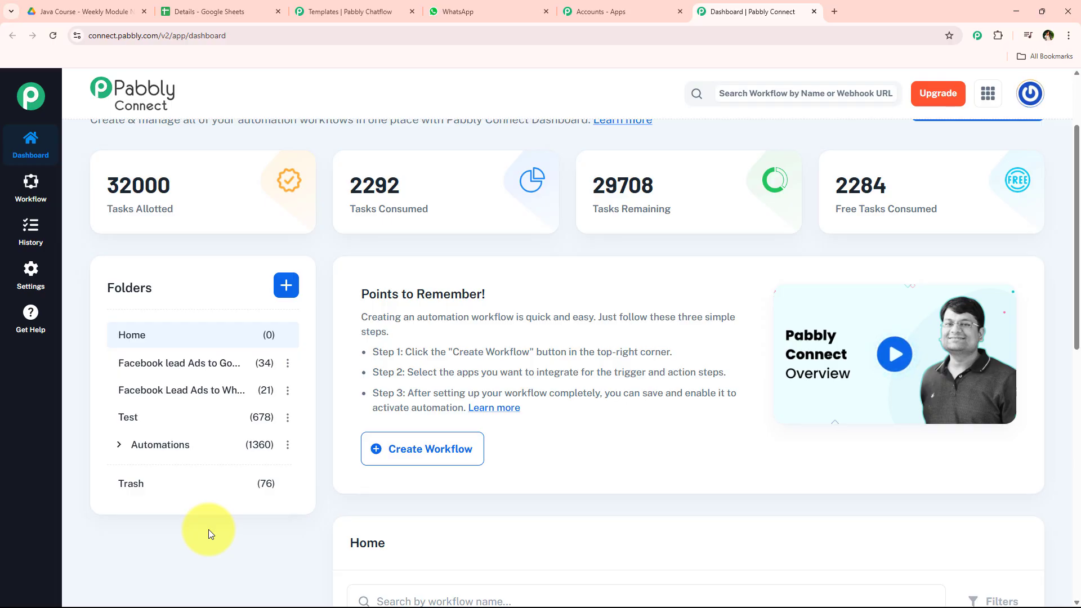
pyautogui.scroll(1, 208, 529)
pyautogui.scroll(1, 210, 535)
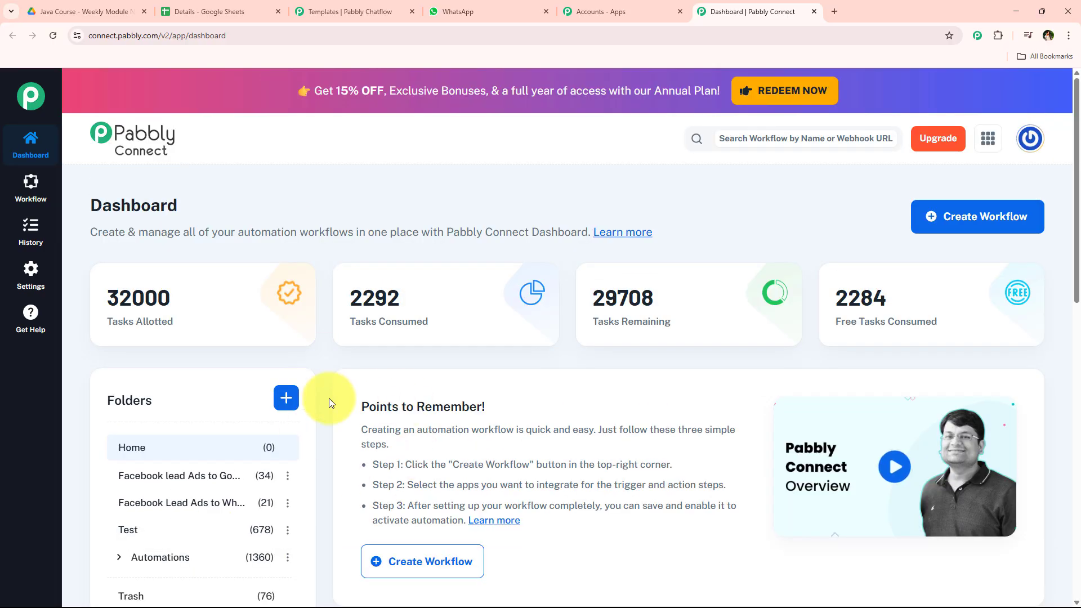
pyautogui.click(287, 397)
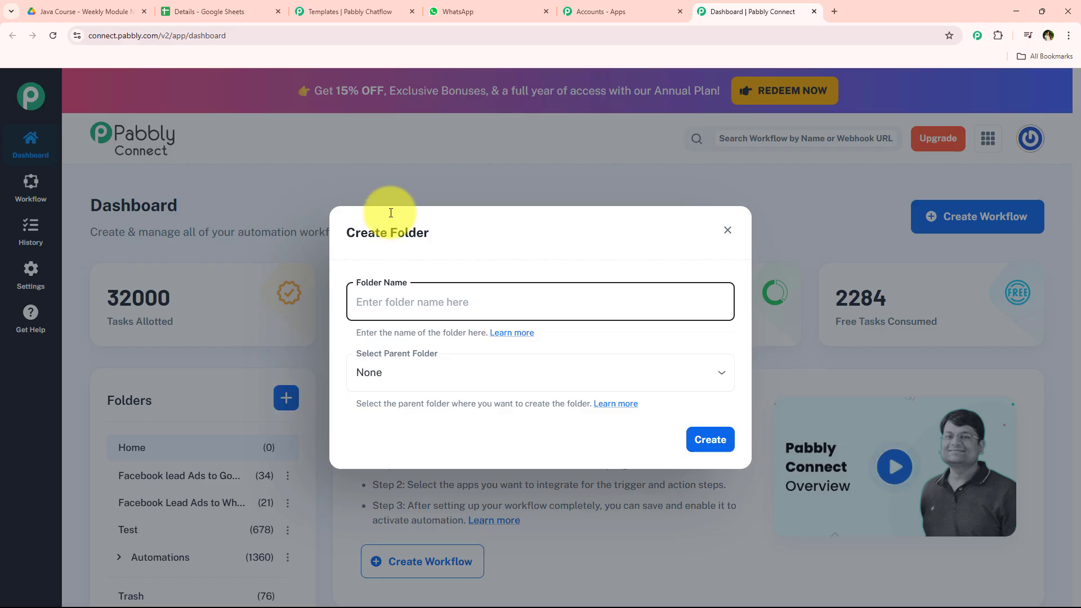
pyautogui.click(727, 231)
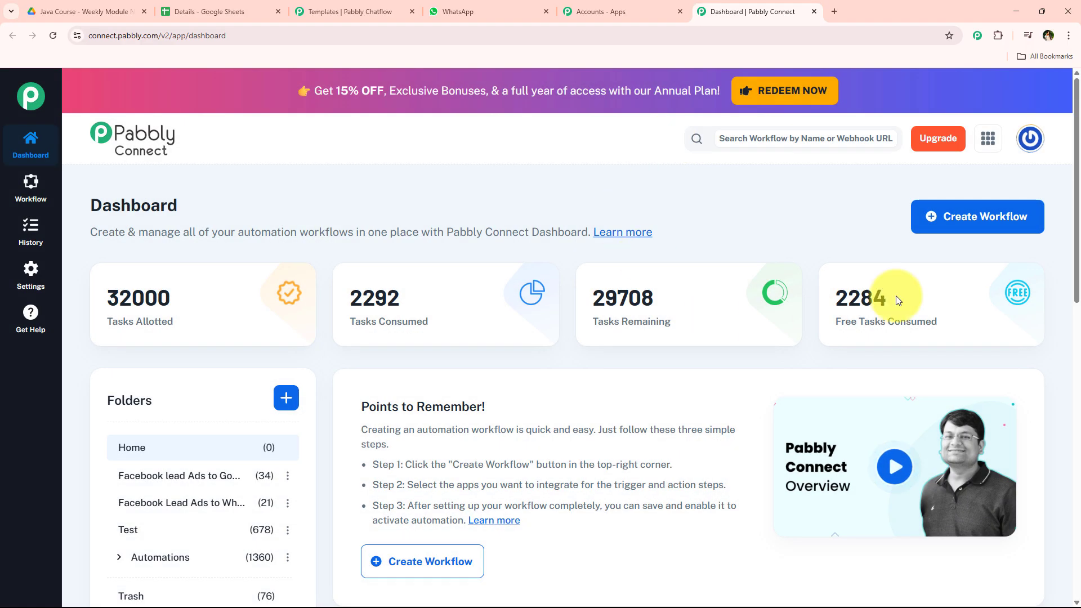
# Step: Create a workflow named "Share Google Drive file on WhatsApp using Pabbly Chatflow" in the Automations folder
pyautogui.click(951, 217)
pyautogui.click(386, 369)
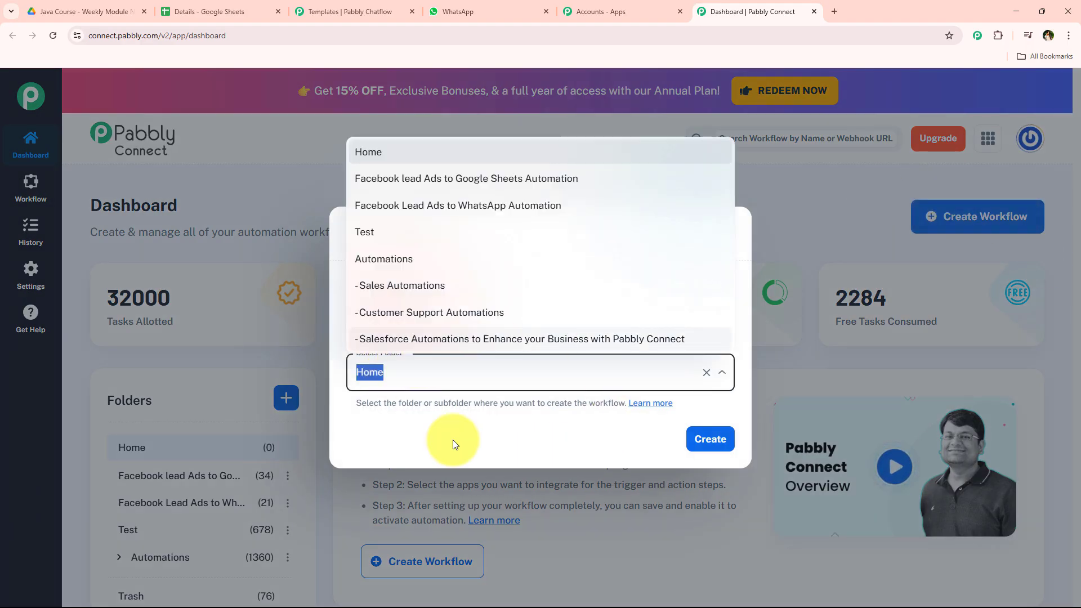
pyautogui.click(415, 259)
pyautogui.moveTo(704, 306); pyautogui.dragTo(322, 306)
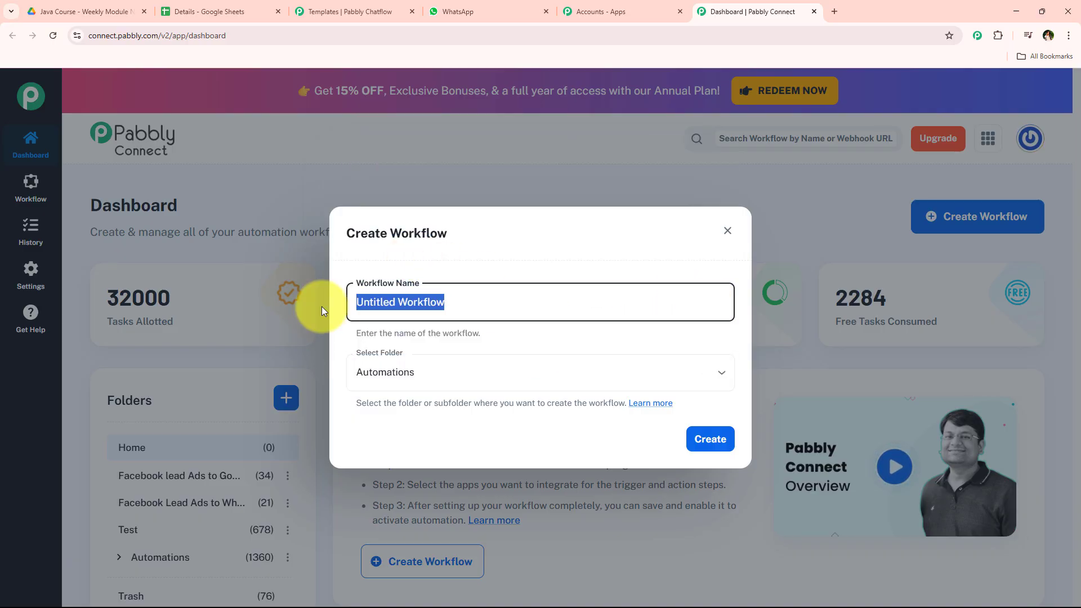
pyautogui.press('BackSpace')
pyautogui.write('Share Google Drive file on WhatsApp using Pabbly Chatflow')
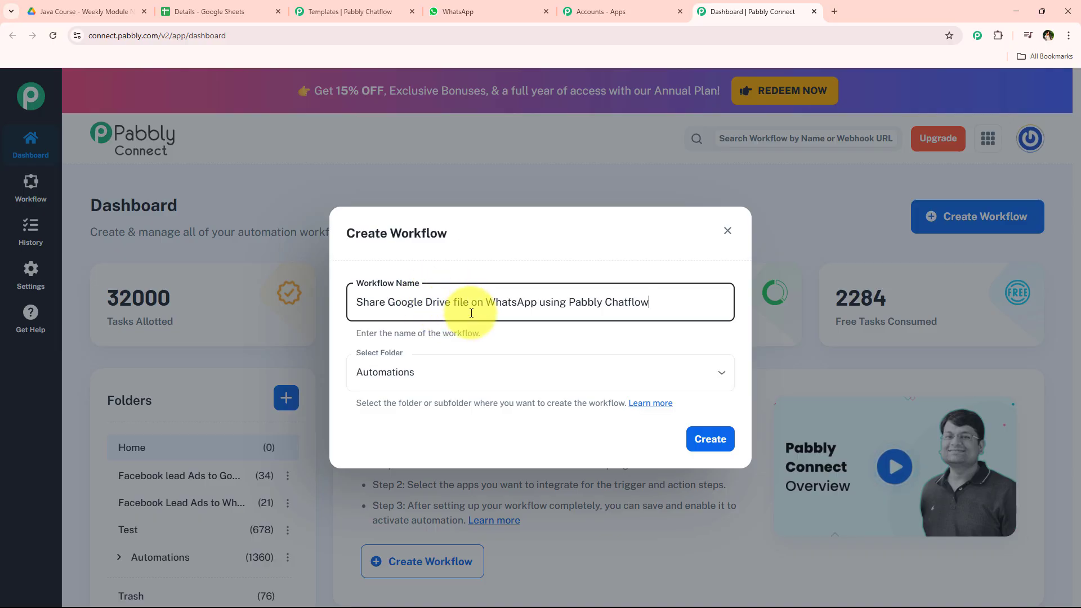
pyautogui.click(719, 439)
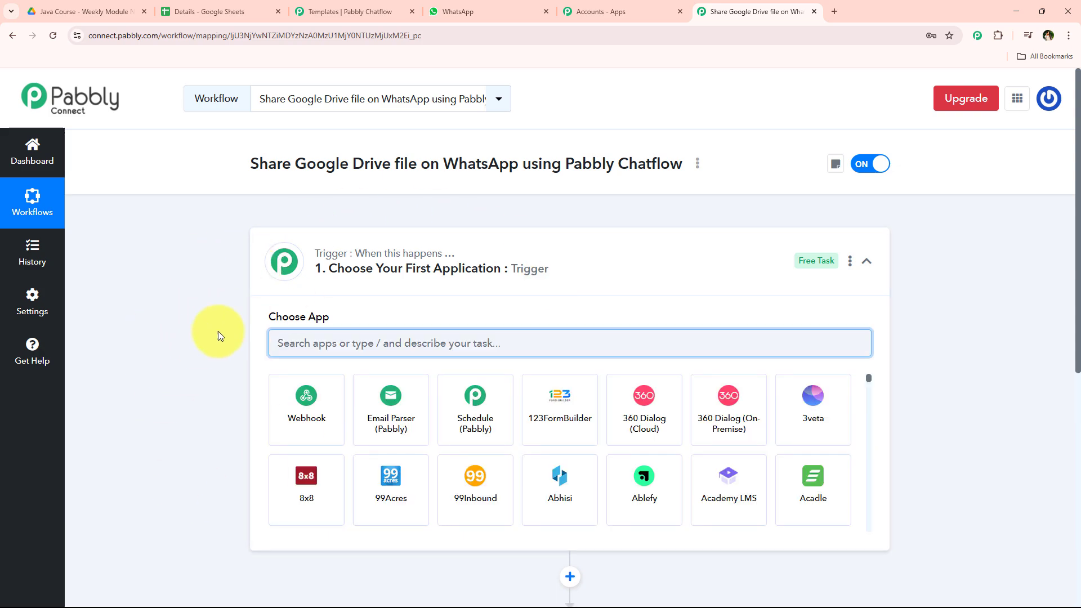
# Step: Search for Drive and choose Google Drive as the trigger app
pyautogui.click(557, 269)
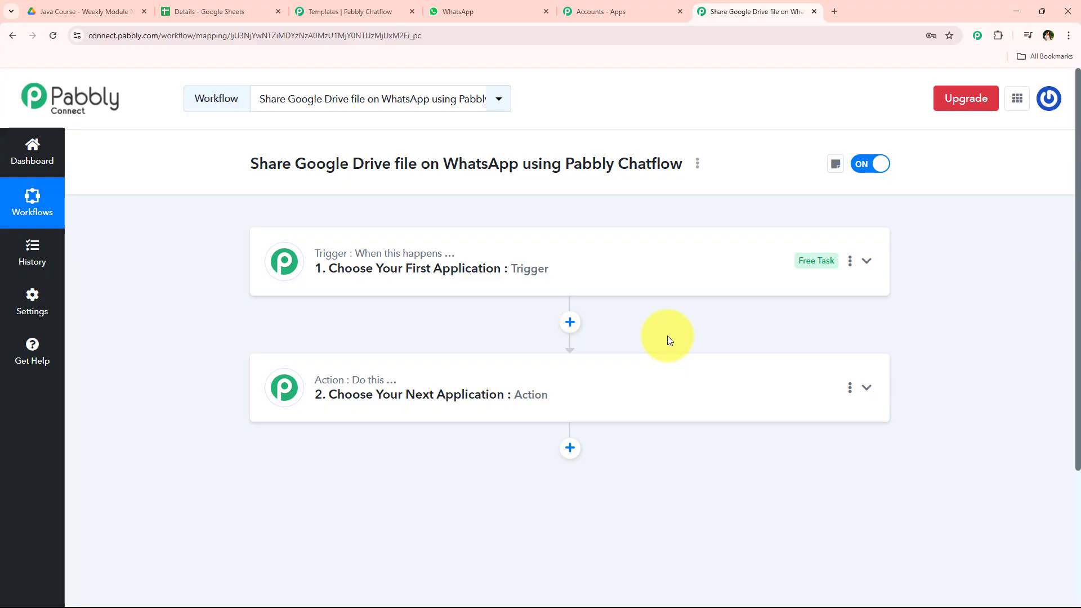
pyautogui.click(416, 274)
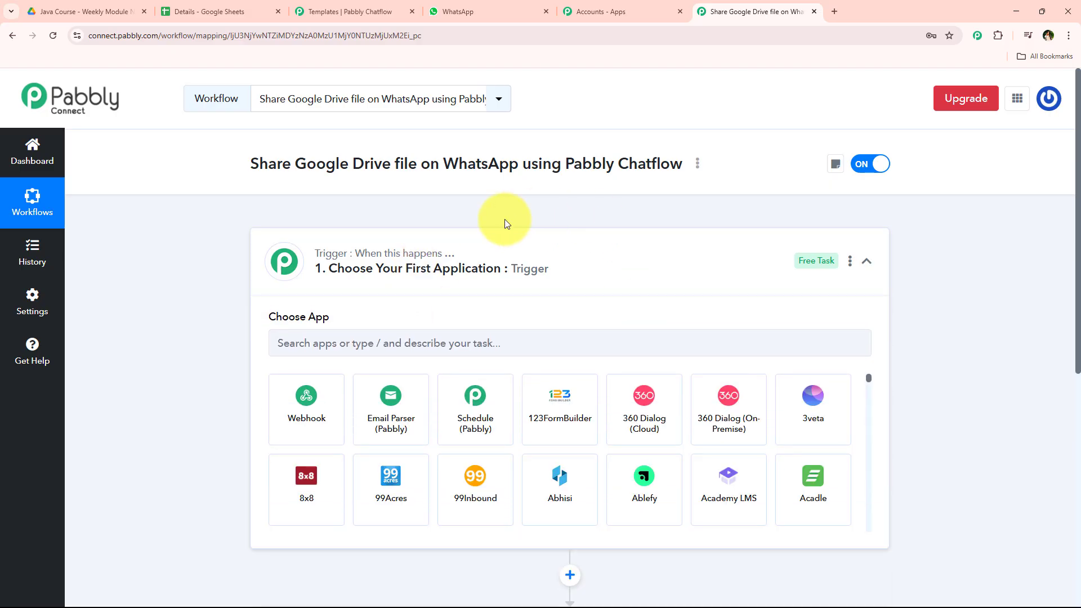
pyautogui.click(410, 349)
pyautogui.write('D')
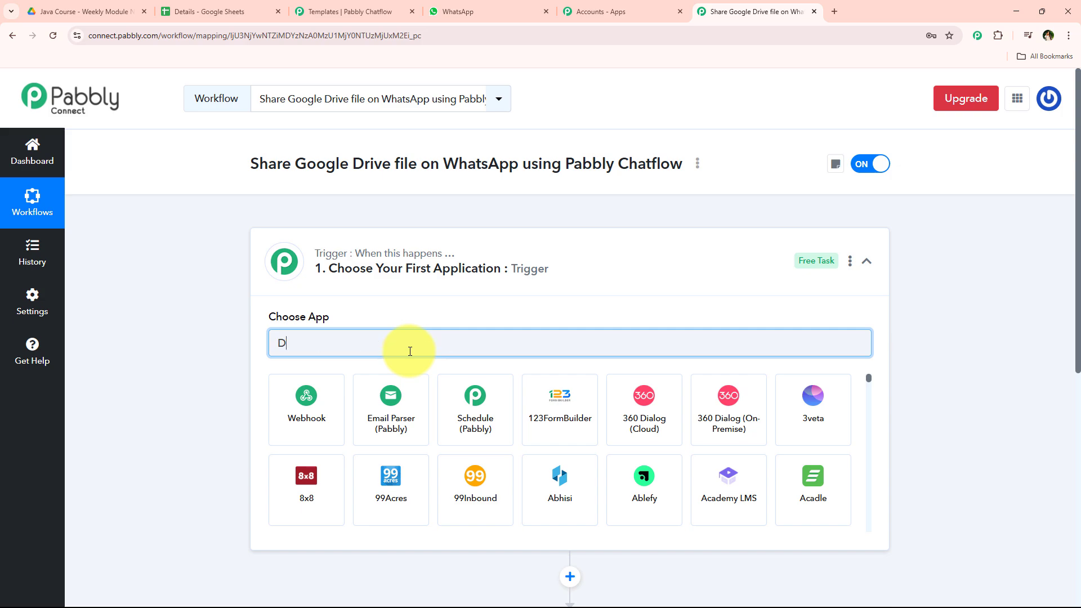
pyautogui.write('rive')
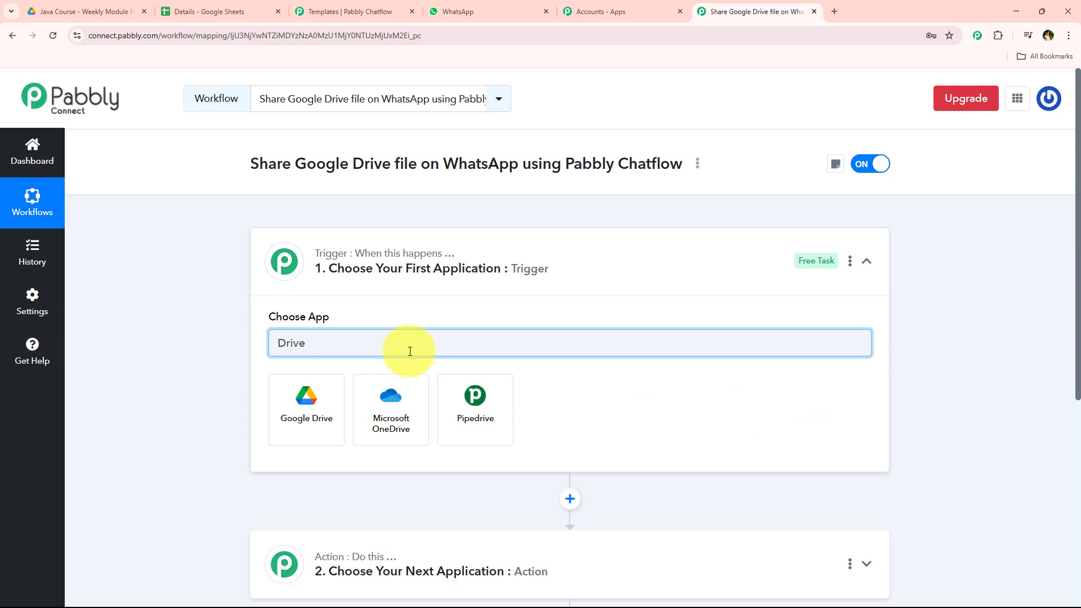
pyautogui.click(307, 401)
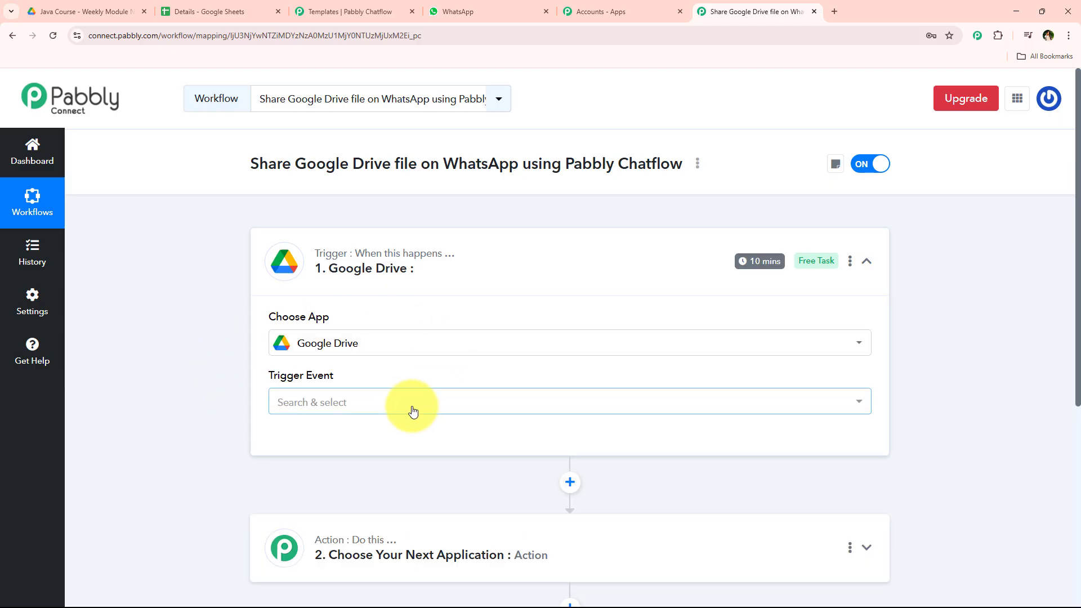
# Step: Set the Google Drive trigger event to New File in Specific Folder
pyautogui.click(412, 411)
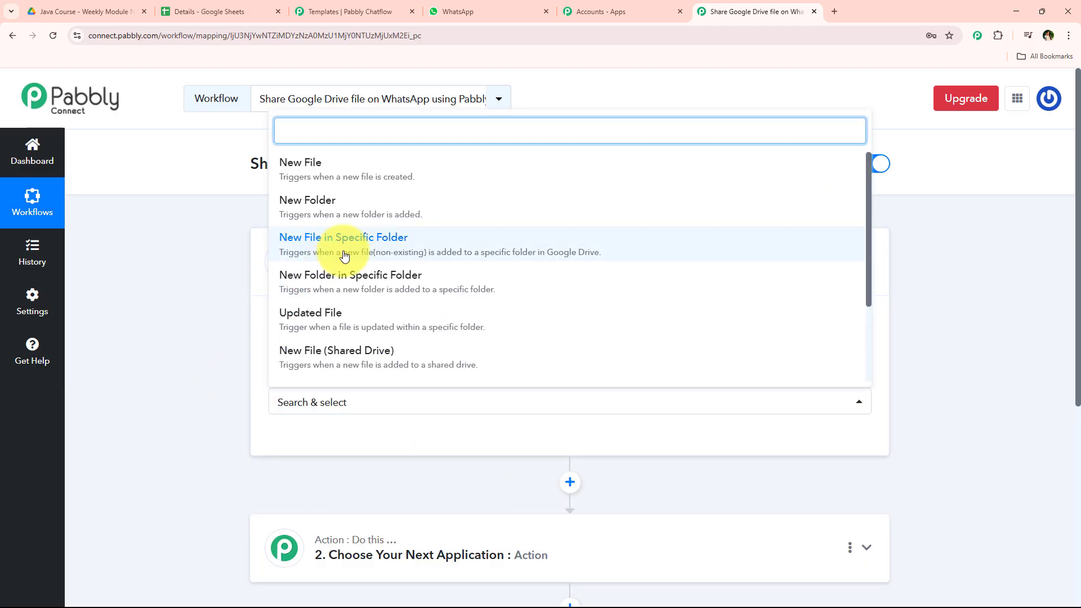
pyautogui.click(619, 257)
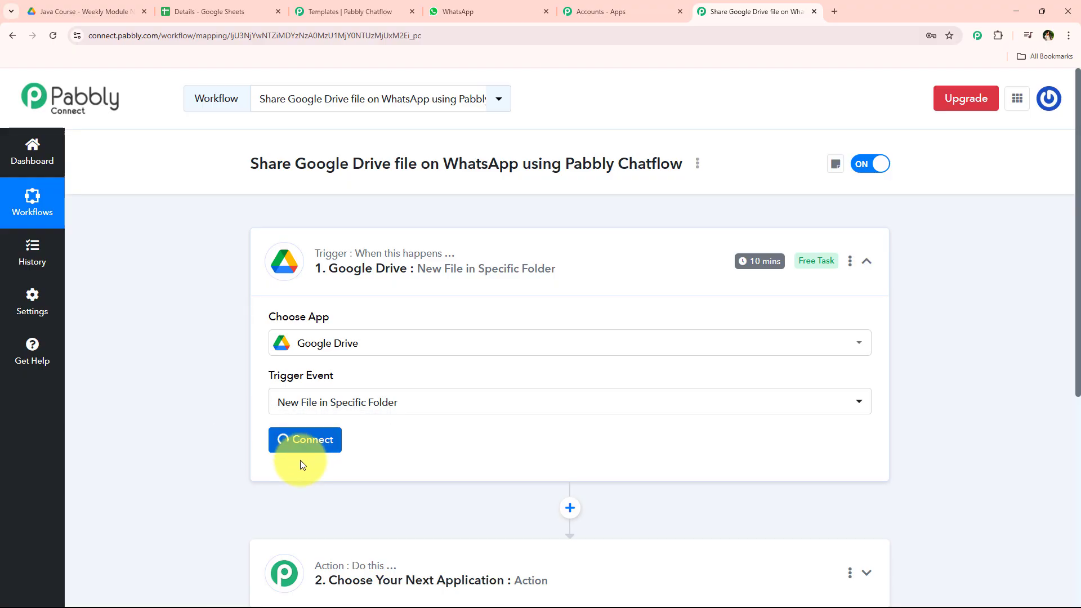
# Step: Start connecting Google Drive and choose to add a new connection instead of an existing one
pyautogui.click(302, 453)
pyautogui.moveTo(517, 207); pyautogui.dragTo(678, 205)
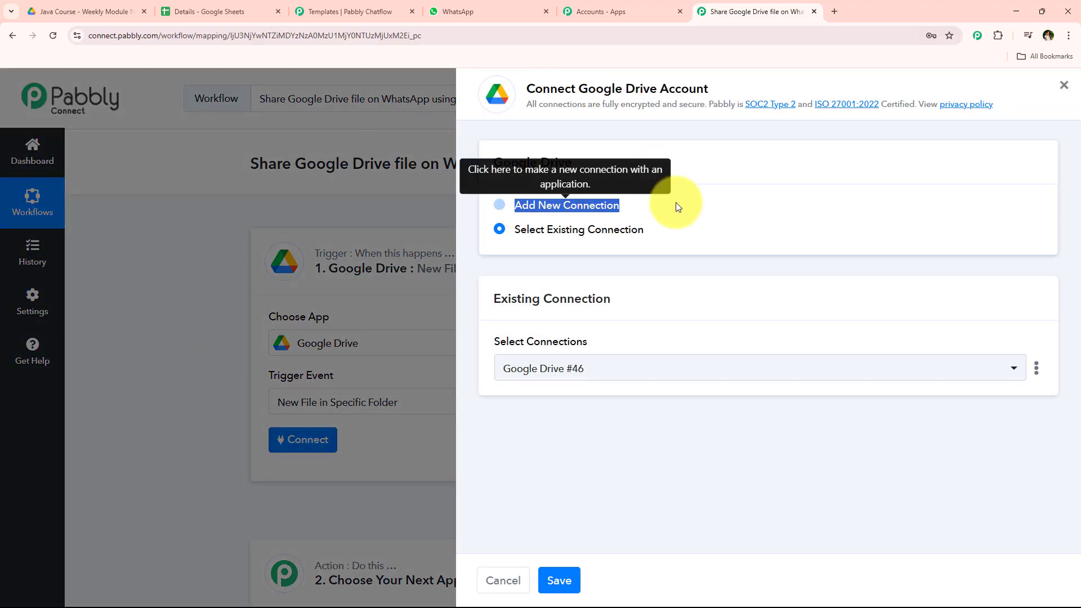
pyautogui.moveTo(512, 229); pyautogui.dragTo(654, 232)
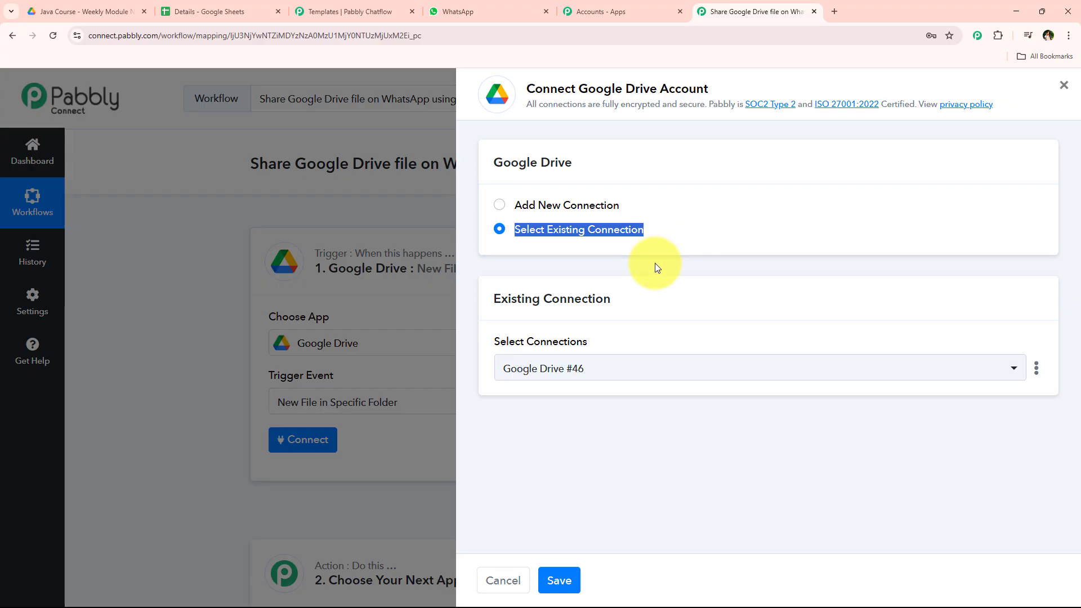
pyautogui.click(642, 225)
pyautogui.moveTo(580, 89); pyautogui.dragTo(770, 87)
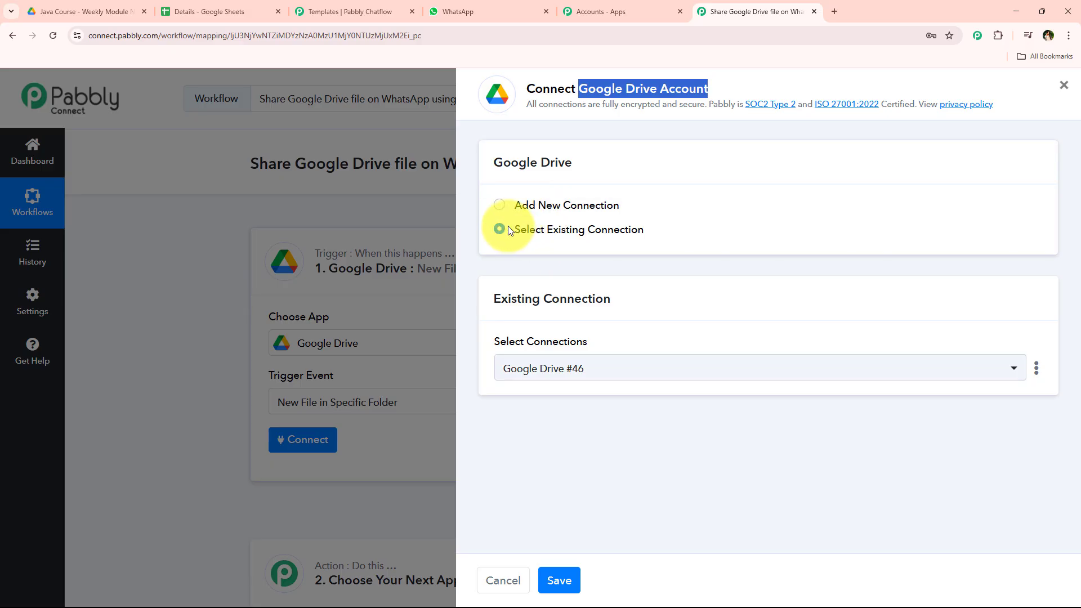
pyautogui.moveTo(514, 235); pyautogui.dragTo(651, 278)
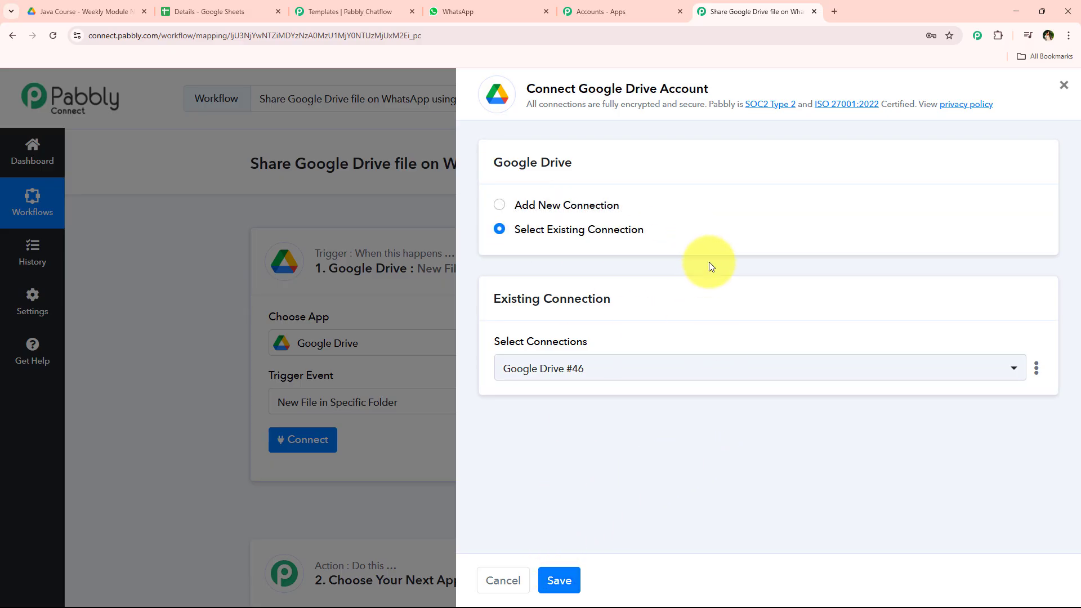
pyautogui.click(566, 206)
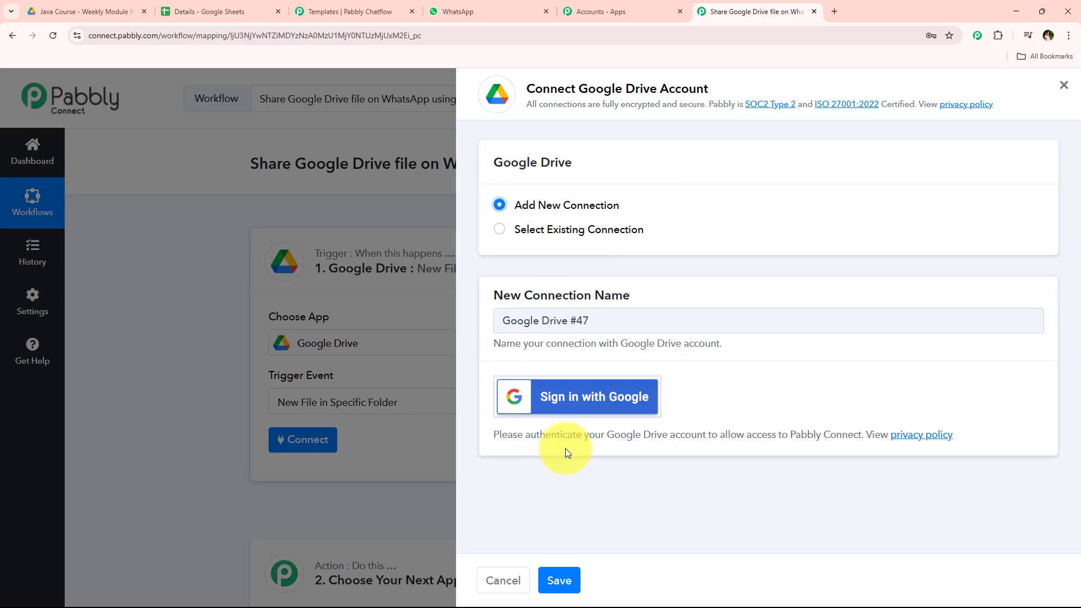
# Step: Sign in with Google, pick the account, and allow Pabbly Connect Drive access to Google Drive
pyautogui.click(614, 400)
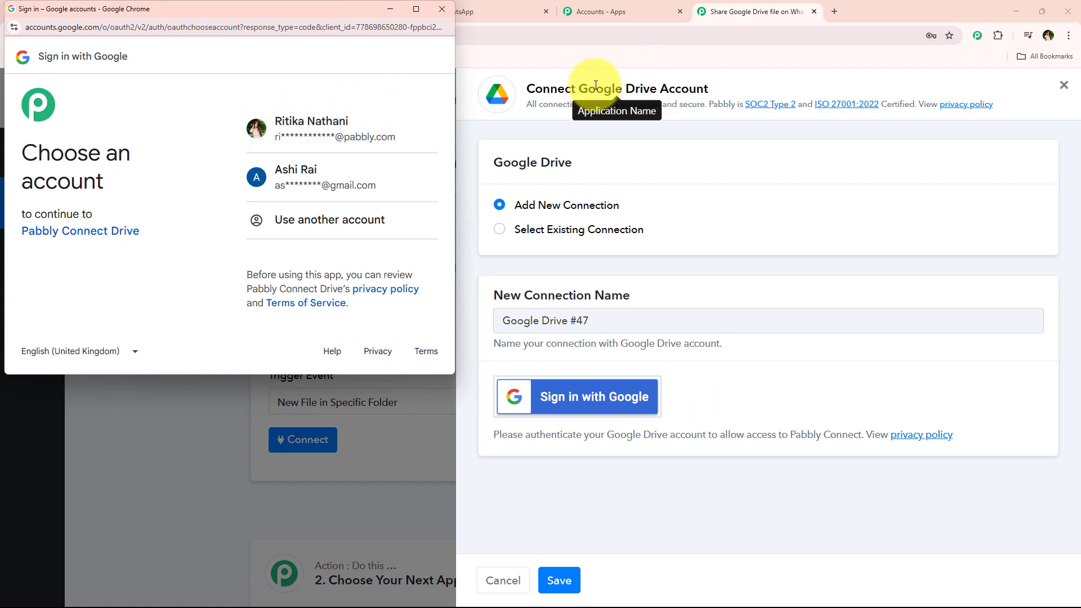
pyautogui.click(291, 133)
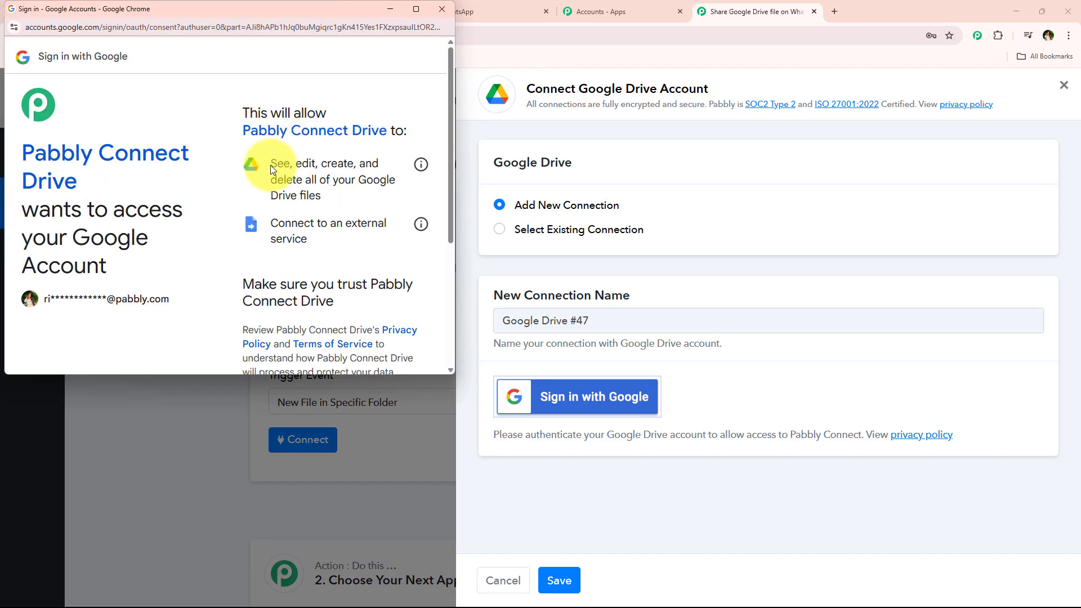
pyautogui.moveTo(270, 165); pyautogui.dragTo(340, 206)
pyautogui.moveTo(253, 224); pyautogui.dragTo(321, 241)
pyautogui.scroll(-4, 353, 241)
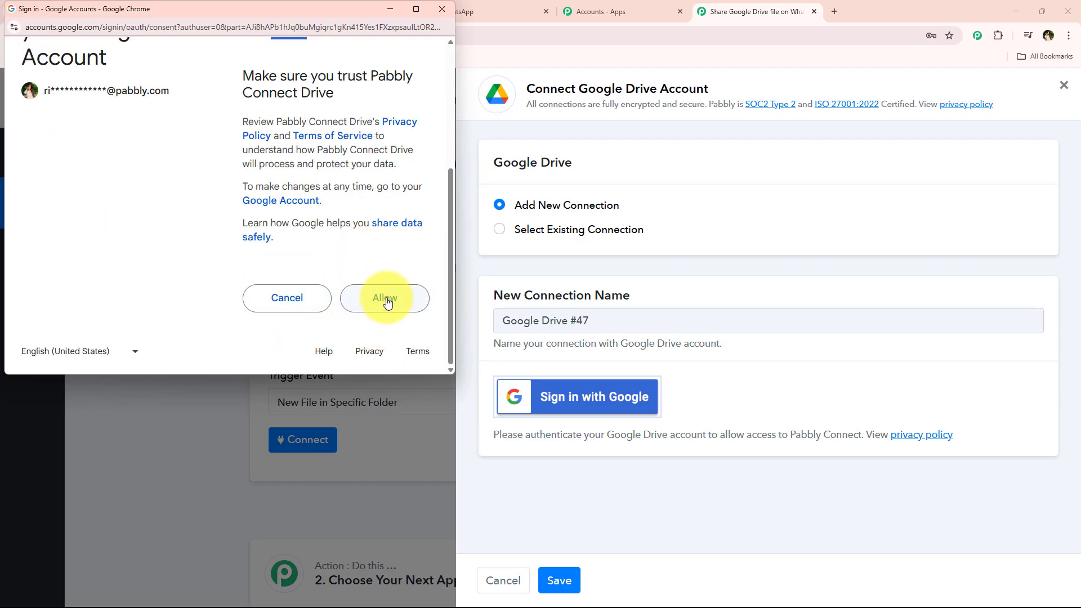
pyautogui.click(386, 300)
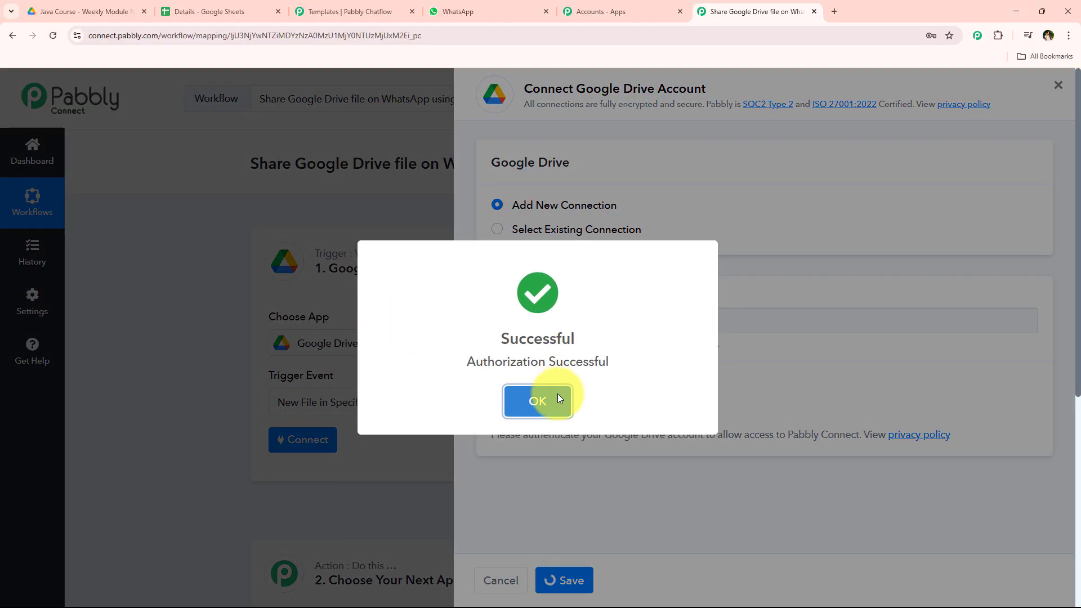
pyautogui.click(556, 394)
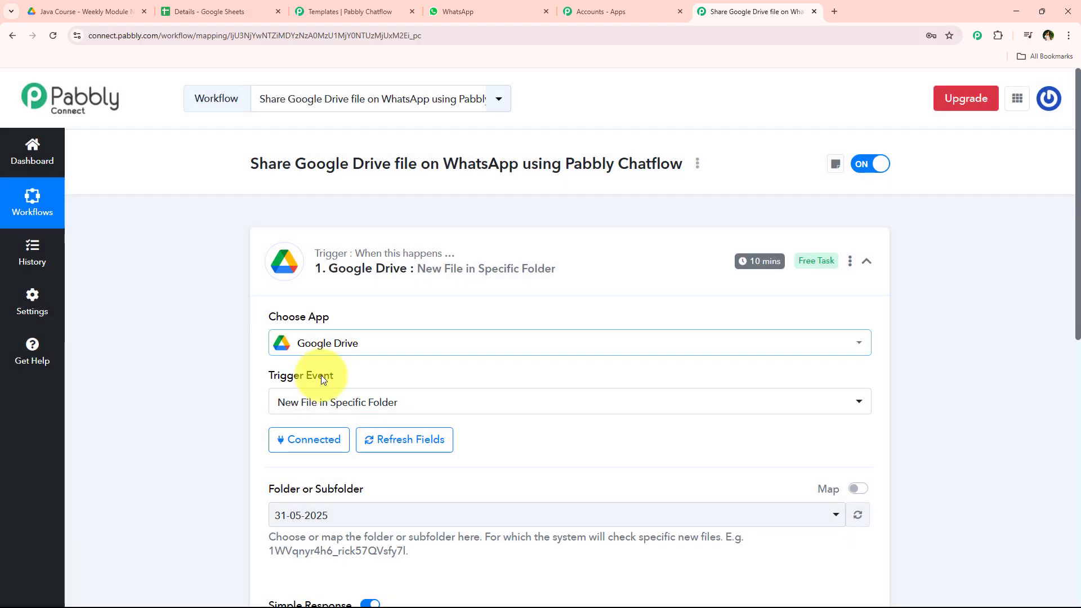
# Step: Choose the Java Course - Weekly Module Notes folder as the folder the trigger watches
pyautogui.scroll(-3, 321, 376)
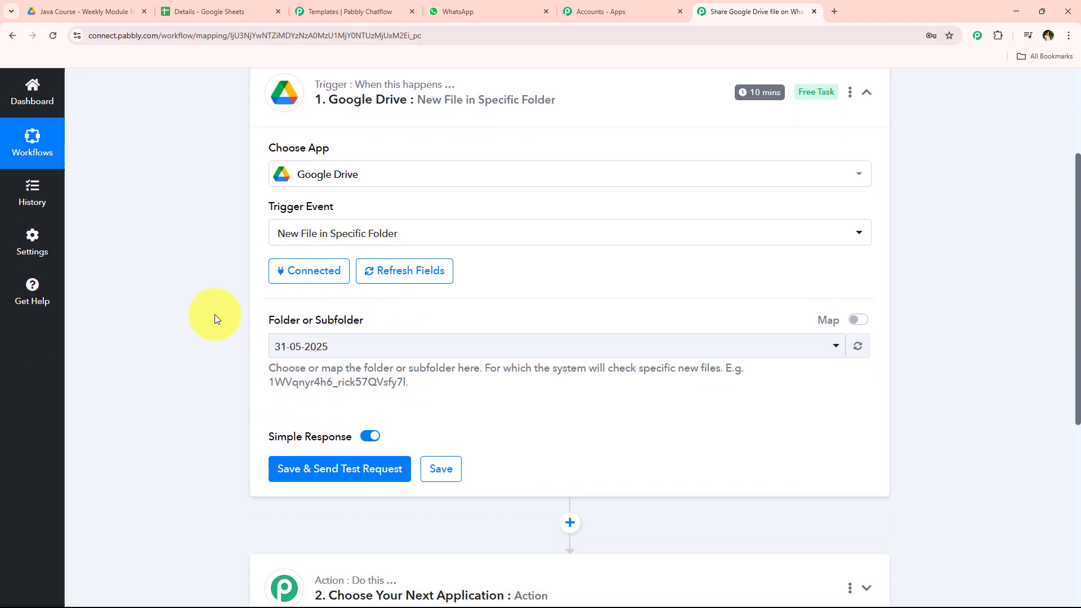
pyautogui.click(90, 10)
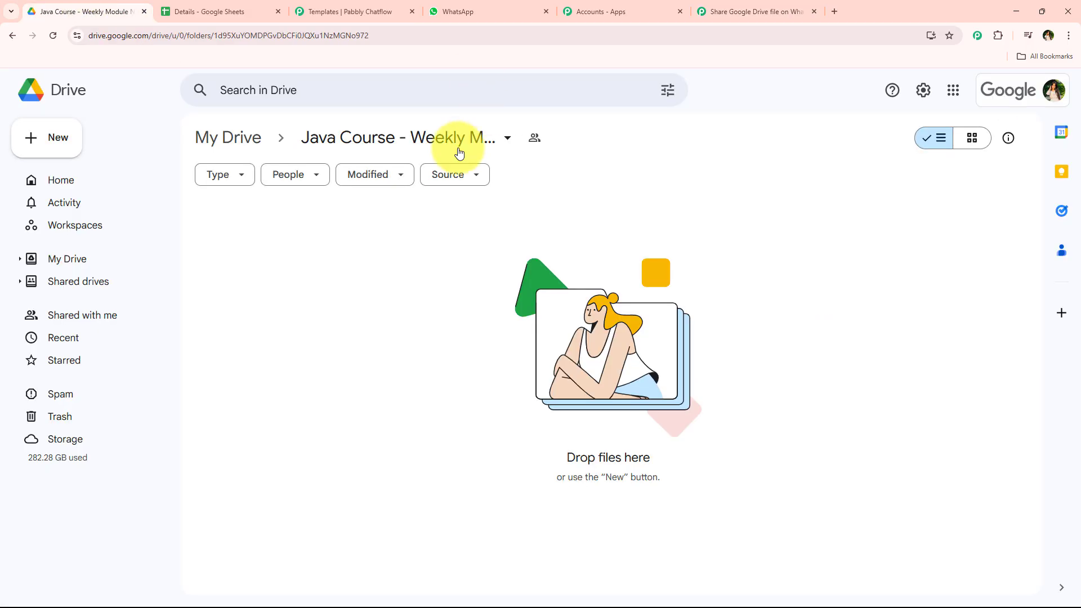
pyautogui.click(331, 146)
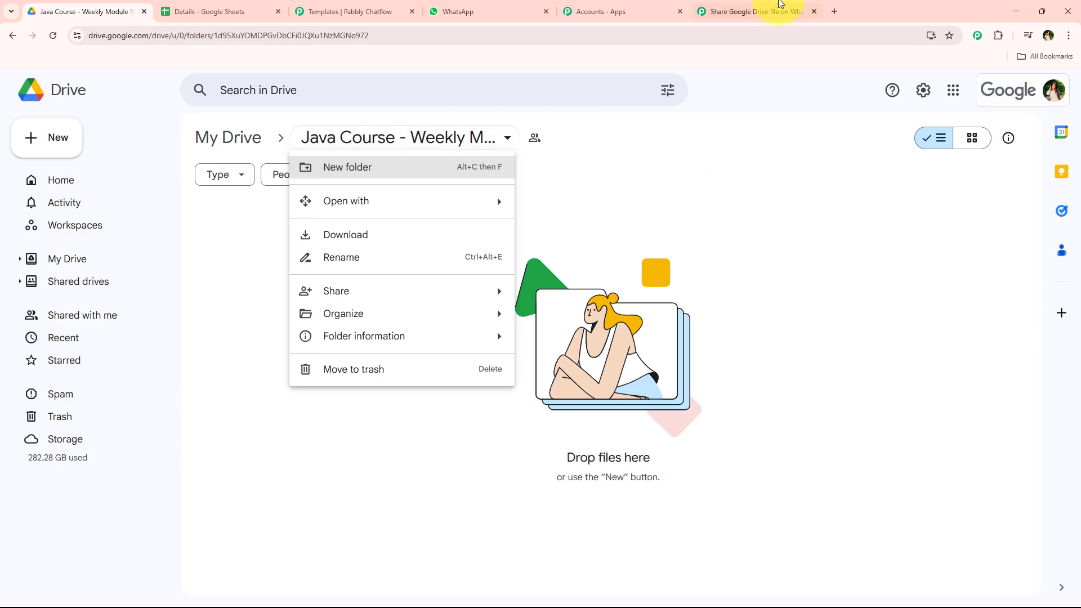
pyautogui.click(777, 10)
pyautogui.click(344, 348)
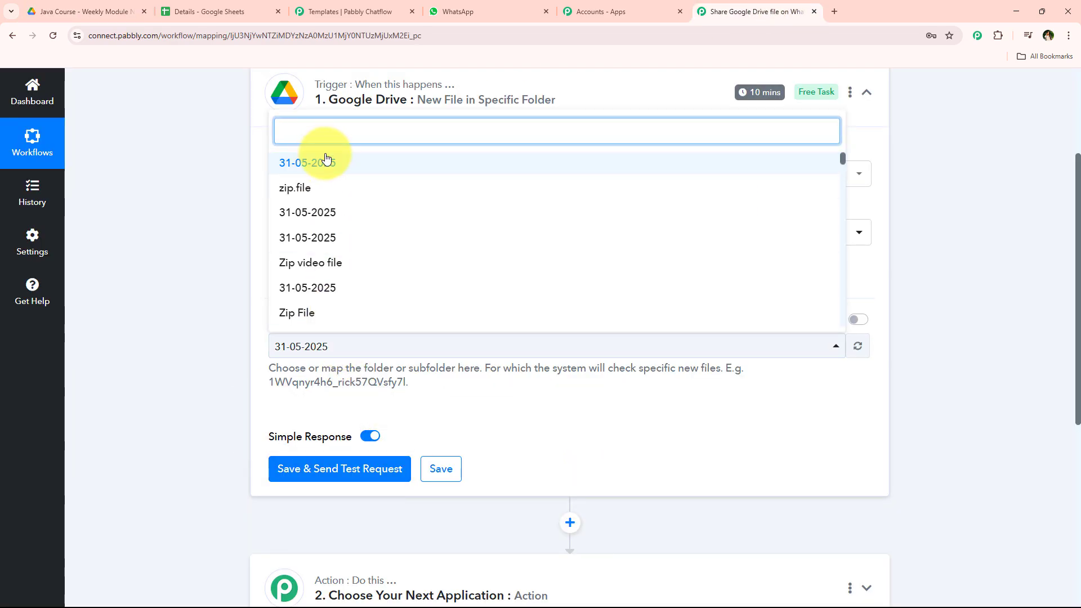
pyautogui.write('jav')
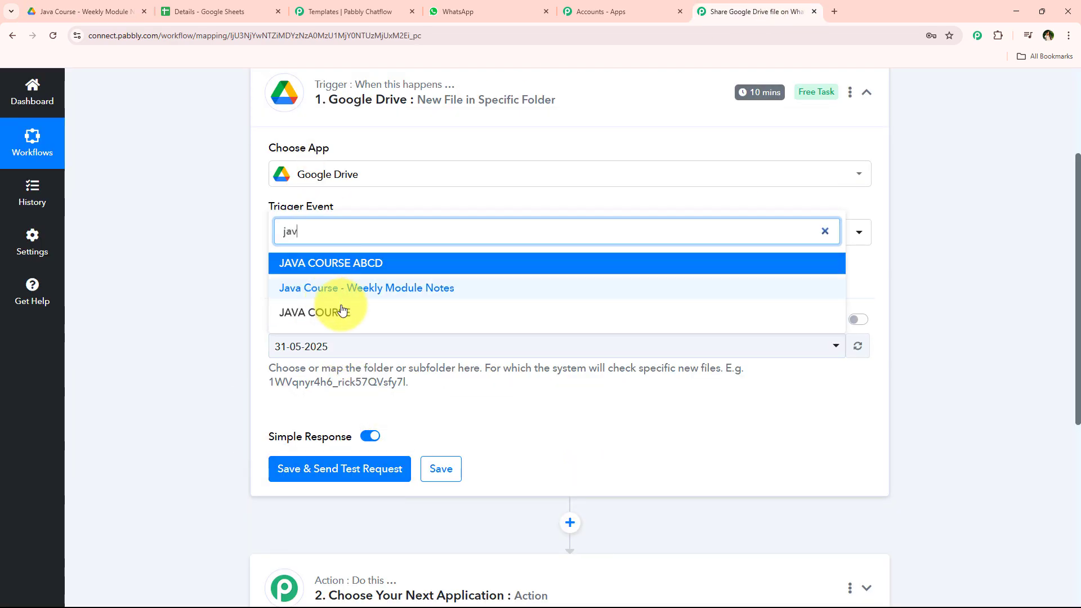
pyautogui.click(337, 293)
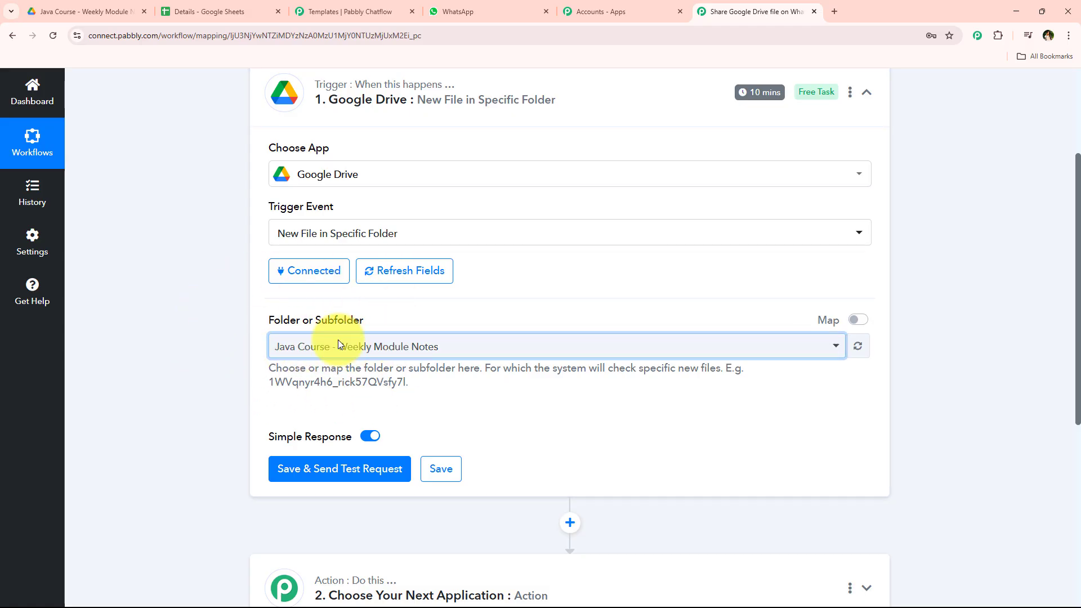
# Step: Open the Java Course - Weekly Module Notes folder's share settings in Google Drive to review its general access
pyautogui.click(80, 4)
pyautogui.click(596, 195)
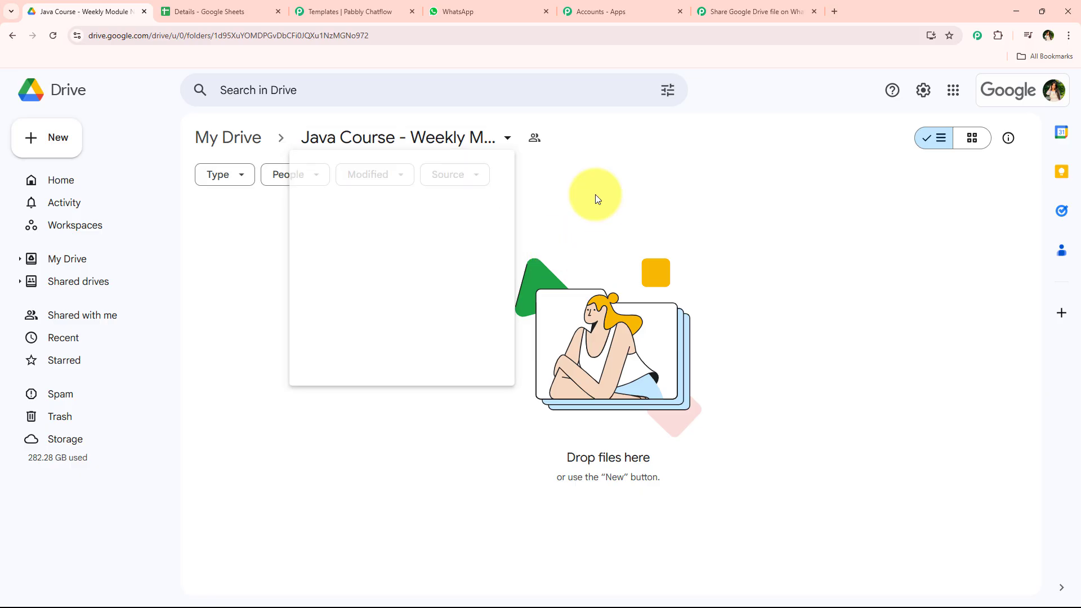
pyautogui.click(444, 138)
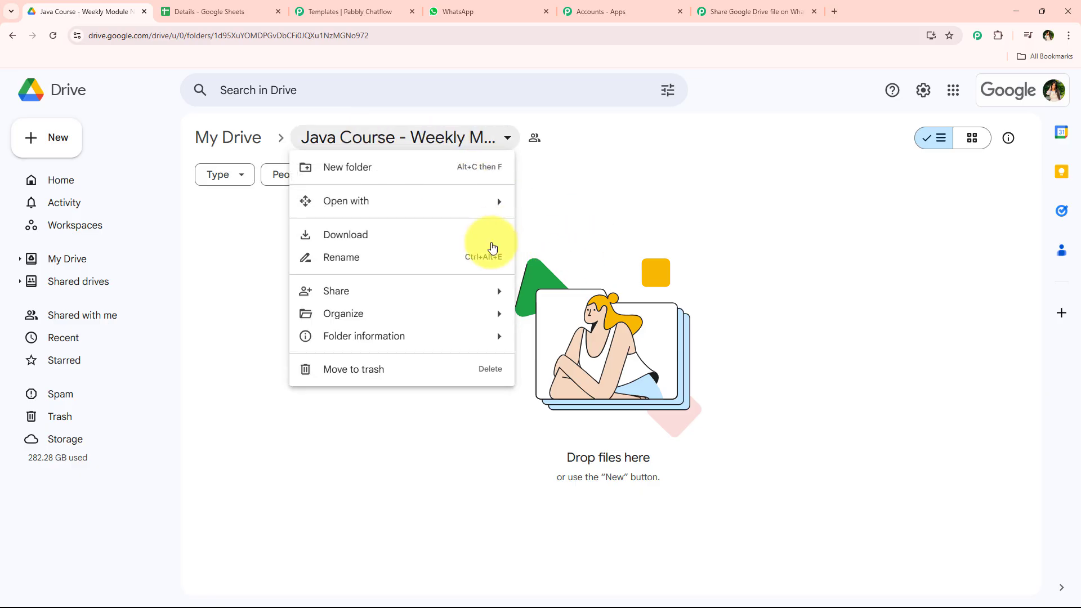
pyautogui.moveTo(415, 292)
pyautogui.click(608, 294)
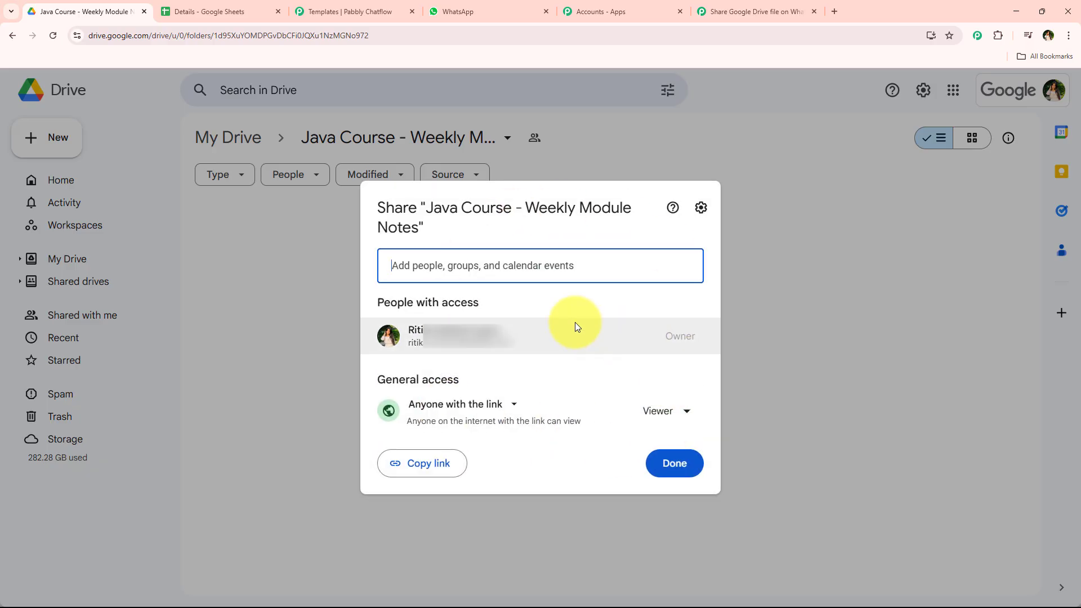
pyautogui.moveTo(379, 383); pyautogui.dragTo(460, 378)
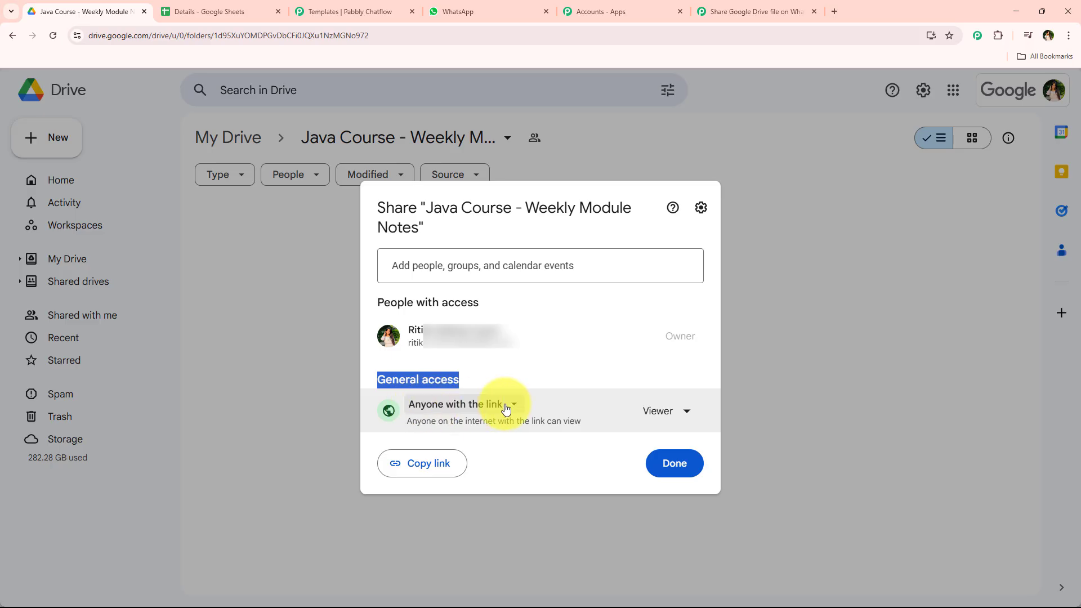
pyautogui.click(684, 463)
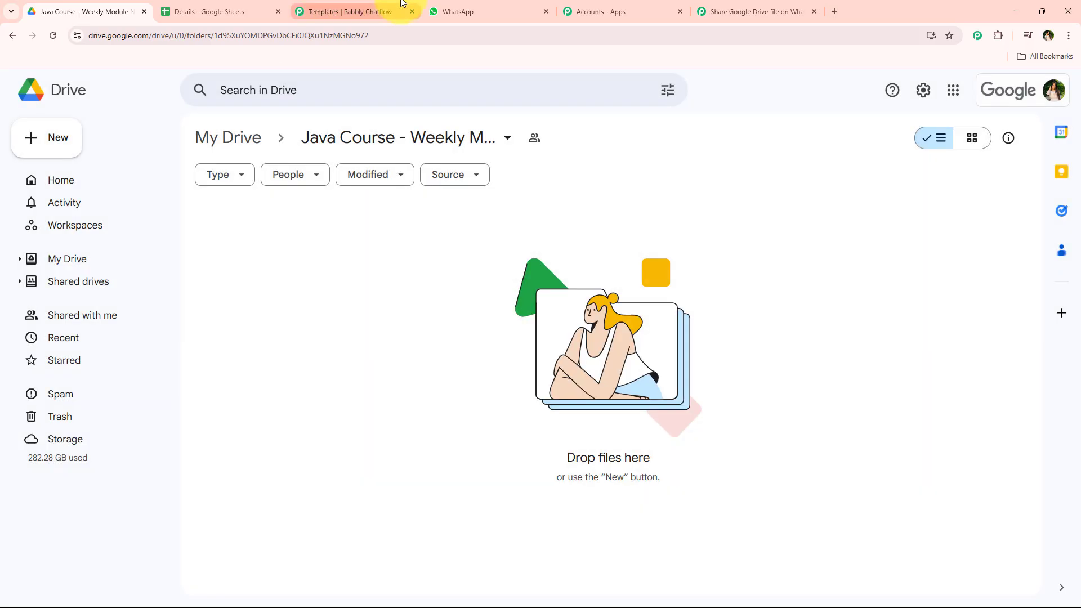
# Step: Review the trigger's polling interval and Simple Response option in the workflow
pyautogui.click(750, 11)
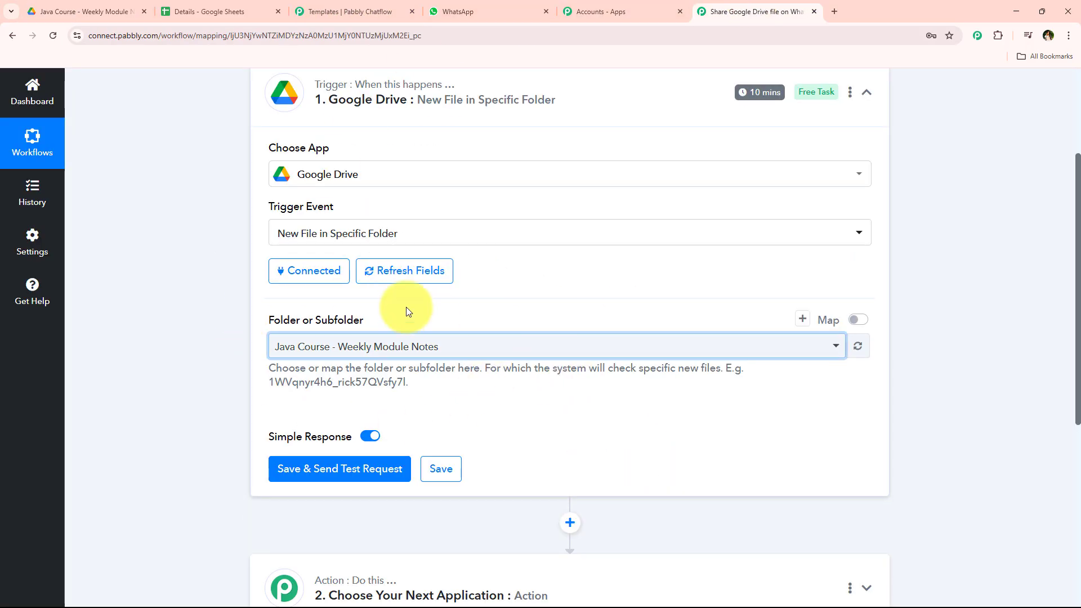
pyautogui.click(190, 358)
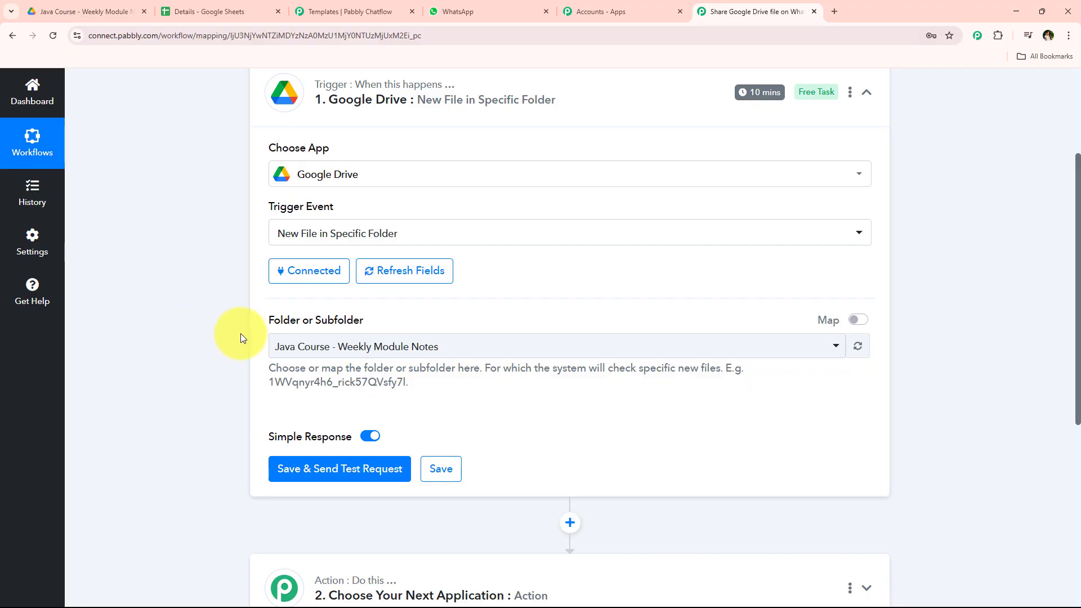
pyautogui.scroll(-3, 241, 333)
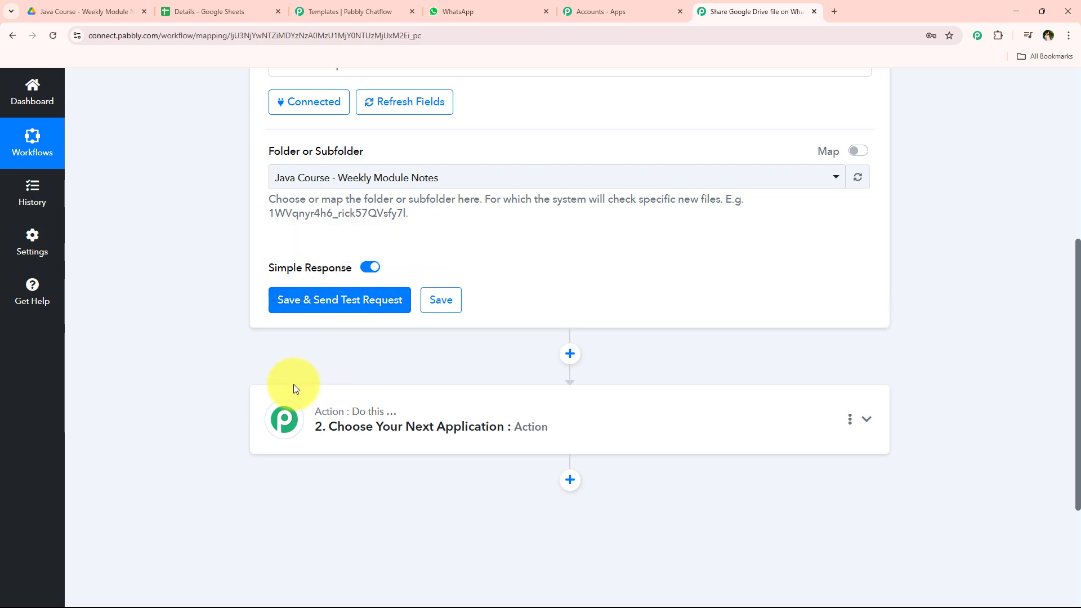
pyautogui.scroll(4, 292, 384)
pyautogui.scroll(2, 254, 366)
pyautogui.scroll(1, 215, 380)
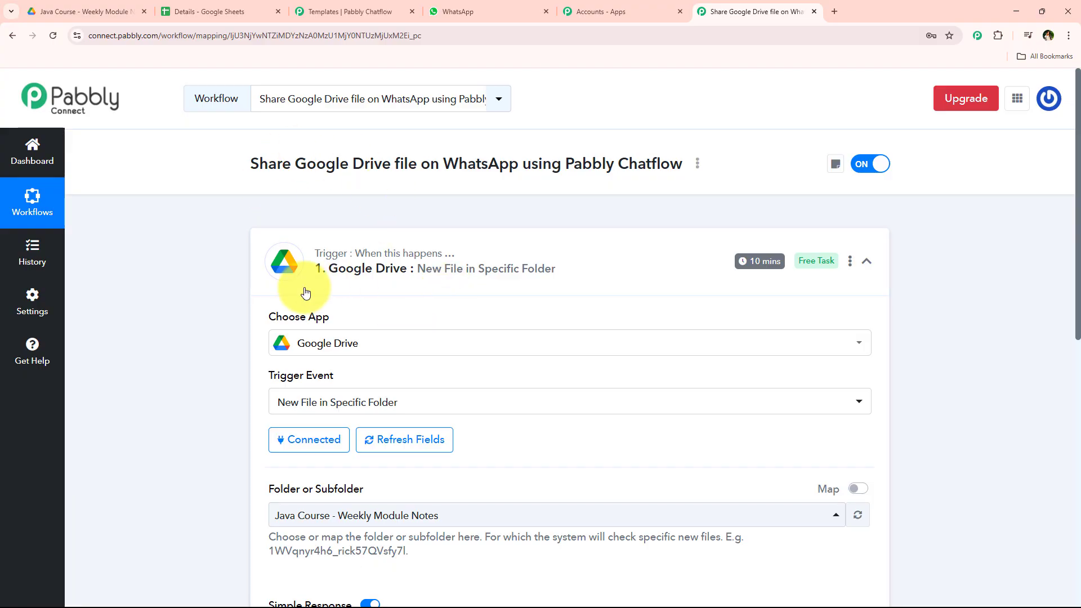
pyautogui.moveTo(761, 268)
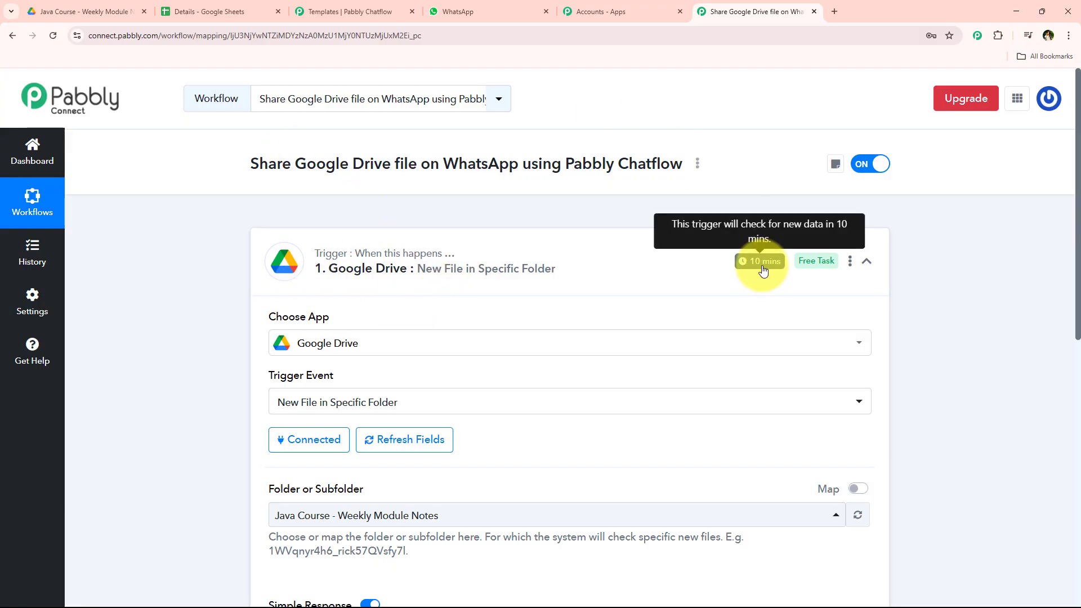
pyautogui.scroll(-7, 762, 265)
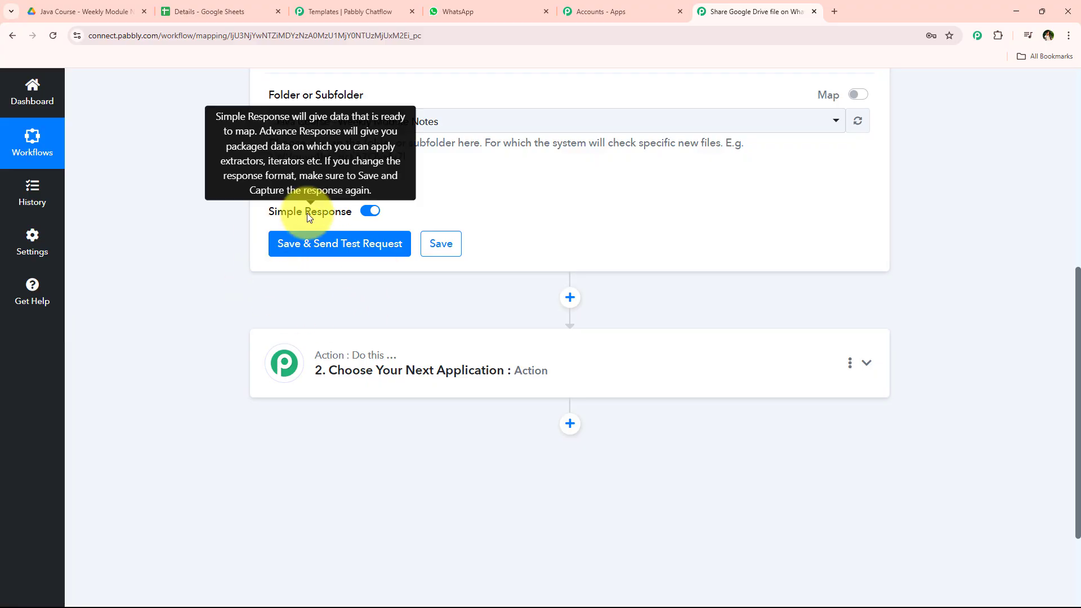
# Step: Upload the file Week 1_ Introduction to Java & Basic Syntax from Downloads into the Java Course - Weekly Module Notes folder
pyautogui.click(113, 7)
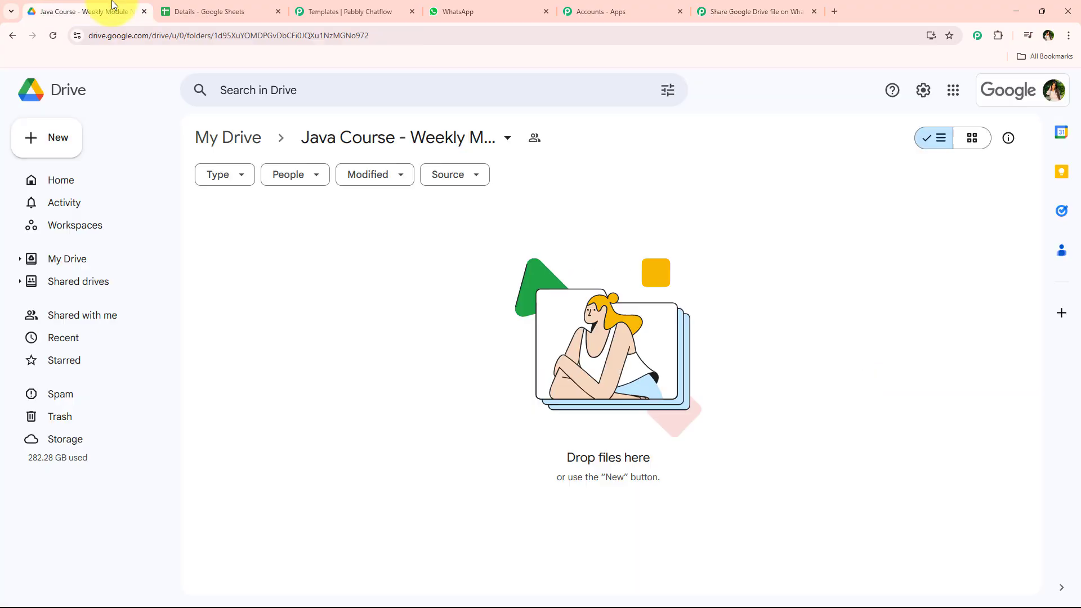
pyautogui.click(803, 4)
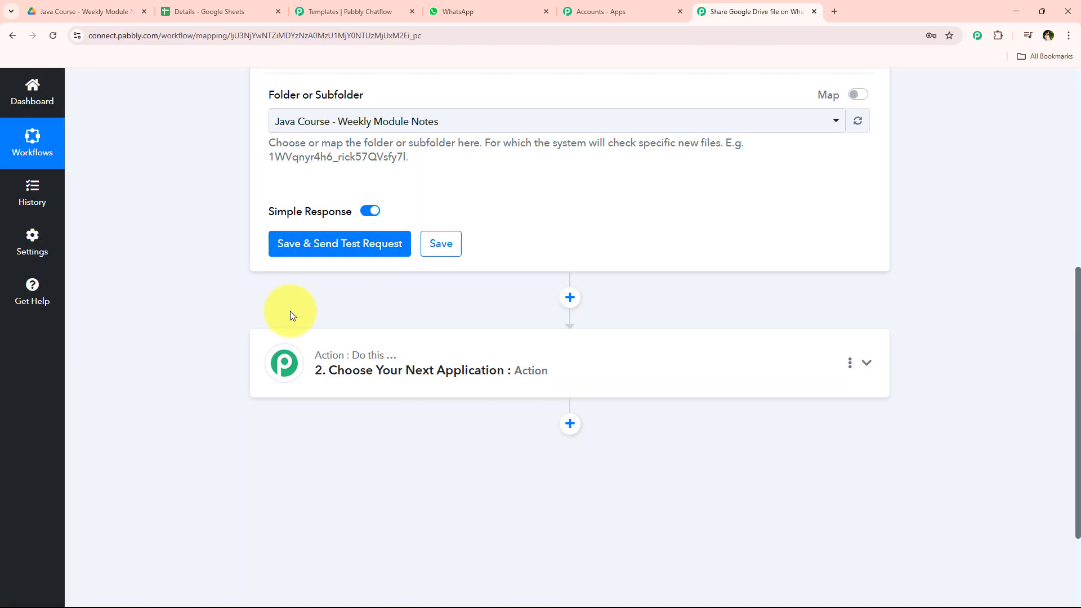
pyautogui.click(112, 3)
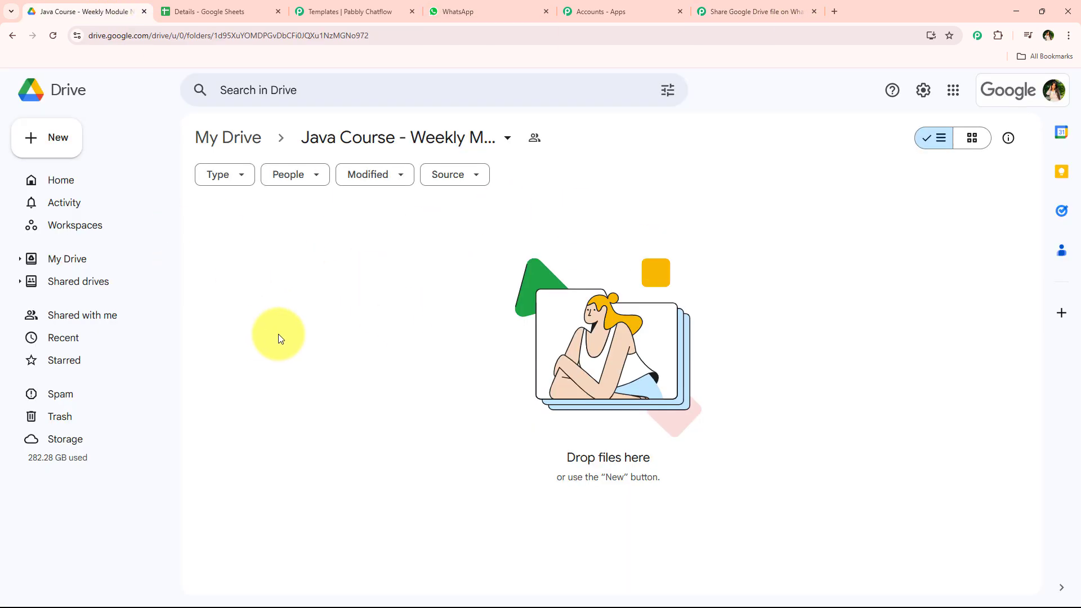
pyautogui.click(87, 146)
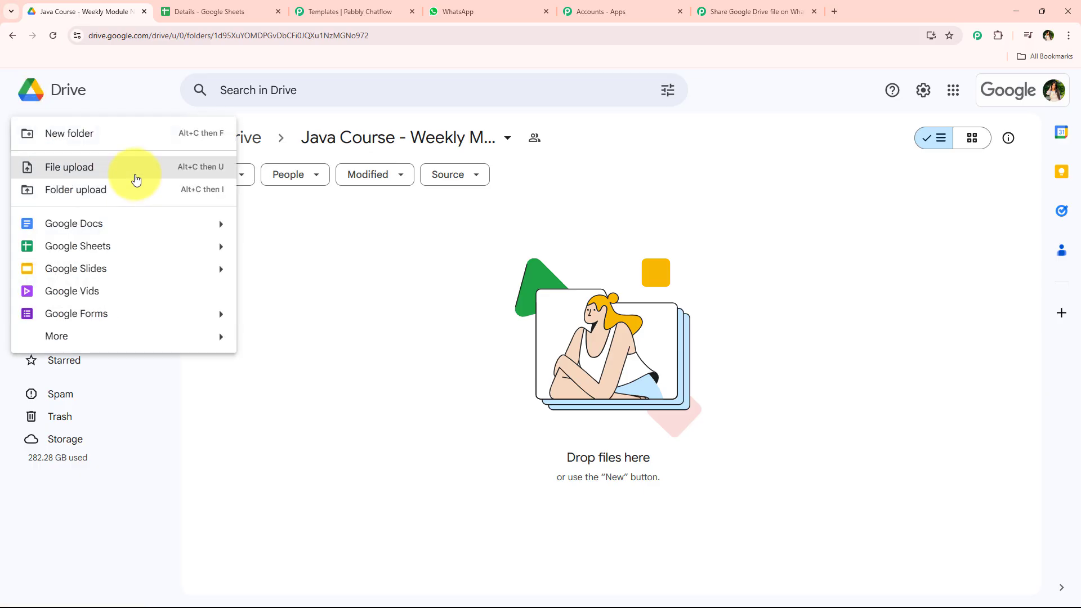
pyautogui.click(135, 178)
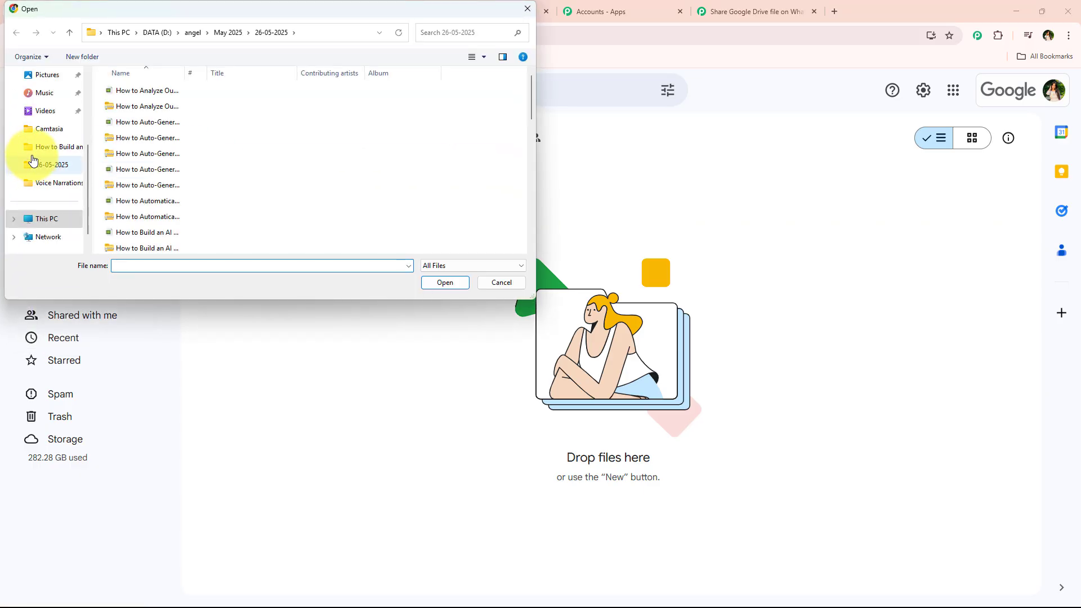
pyautogui.click(48, 172)
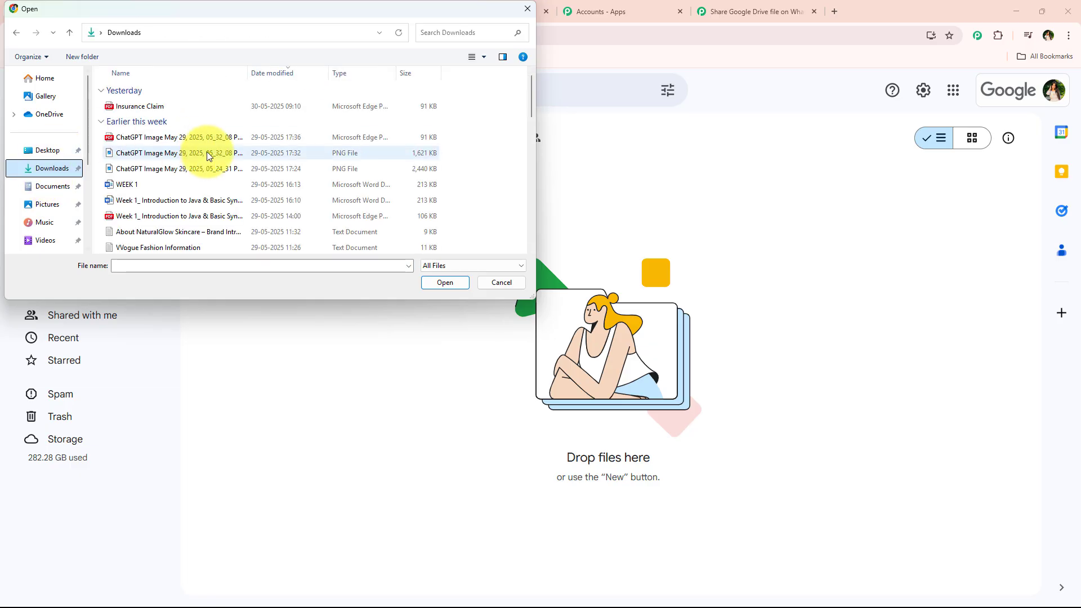
pyautogui.click(126, 168)
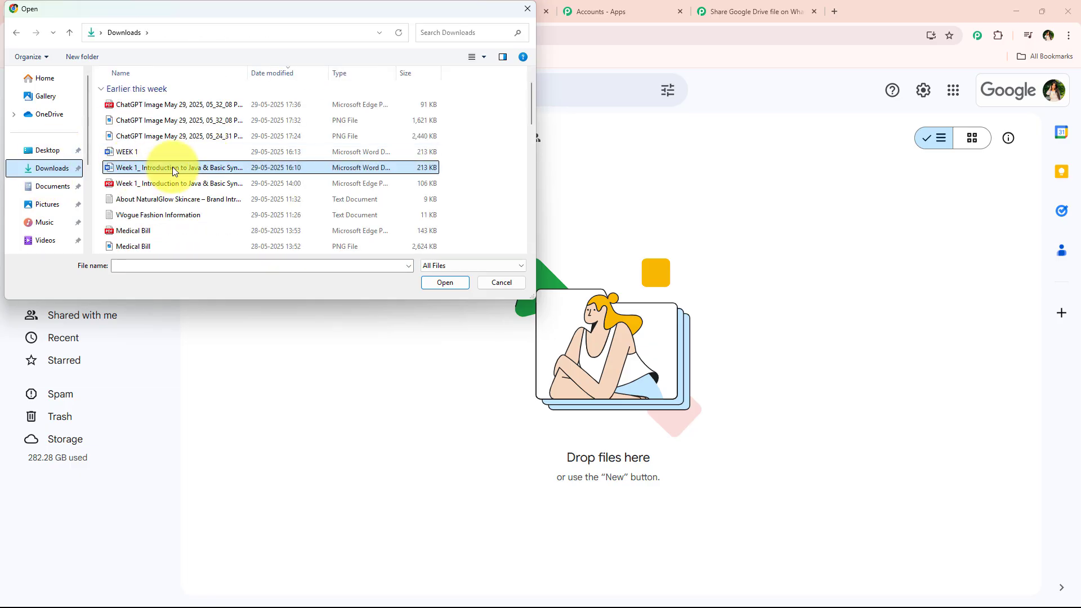
pyautogui.click(454, 280)
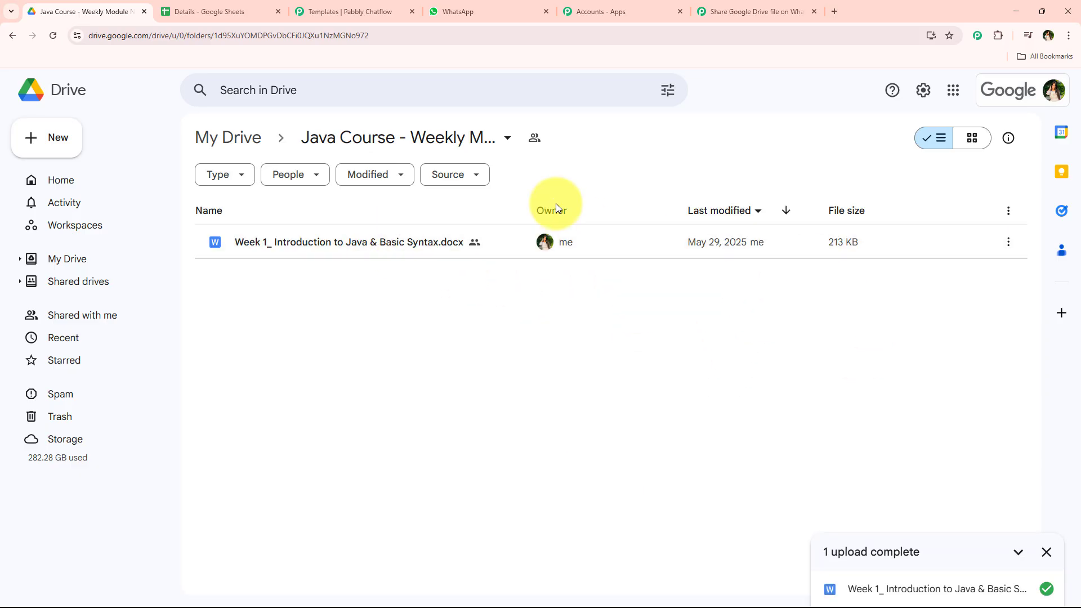
# Step: Save the Google Drive trigger and send a test request to capture the uploaded file's data
pyautogui.click(799, 12)
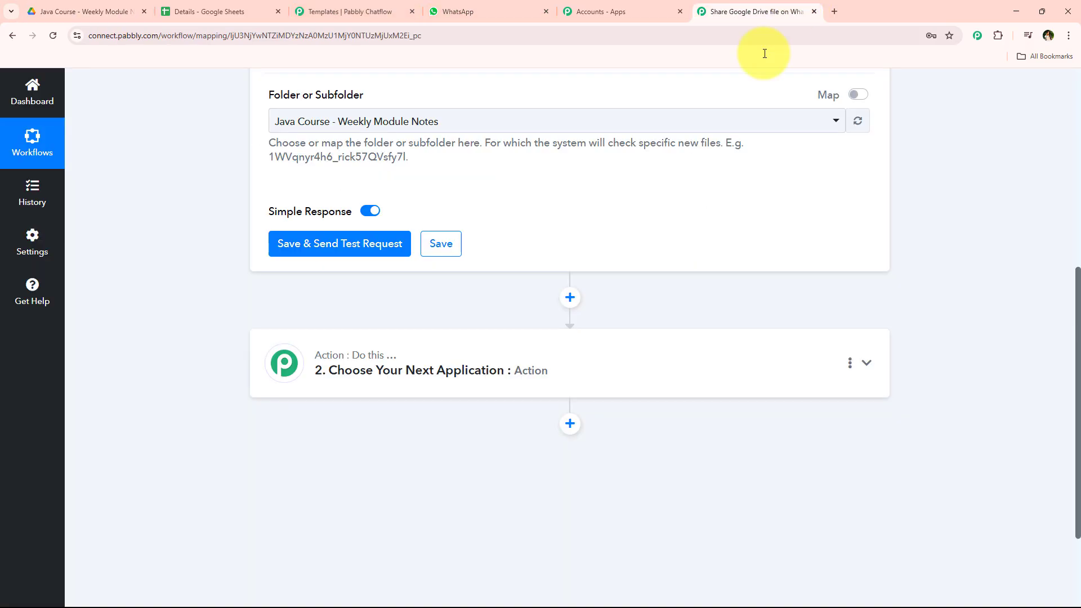
pyautogui.click(276, 256)
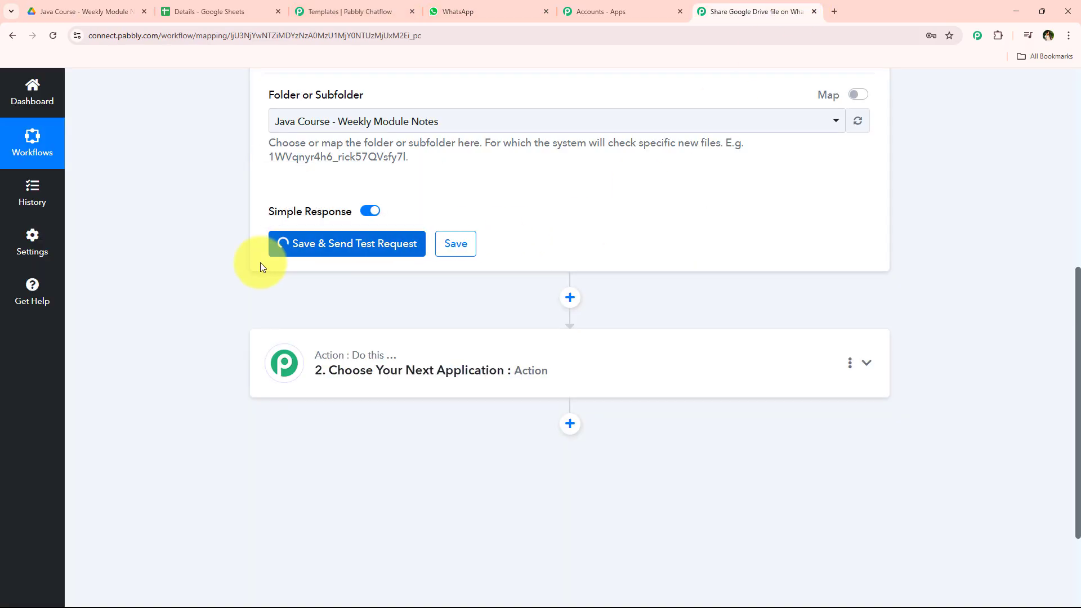
pyautogui.scroll(-3, 613, 242)
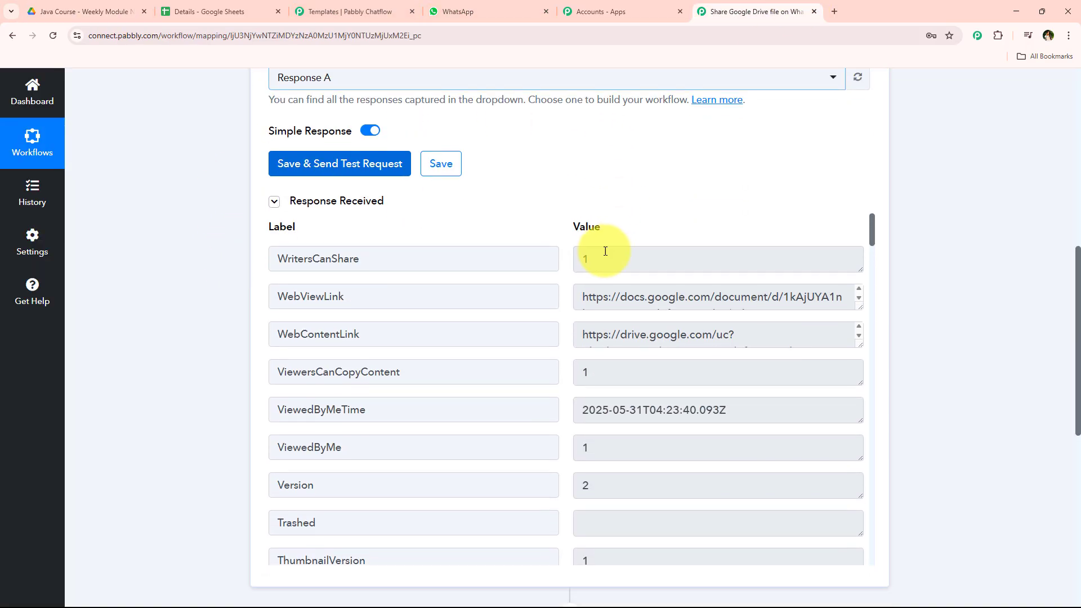
# Step: Scroll through the trigger's received response fields to examine the captured file details
pyautogui.scroll(-15, 522, 343)
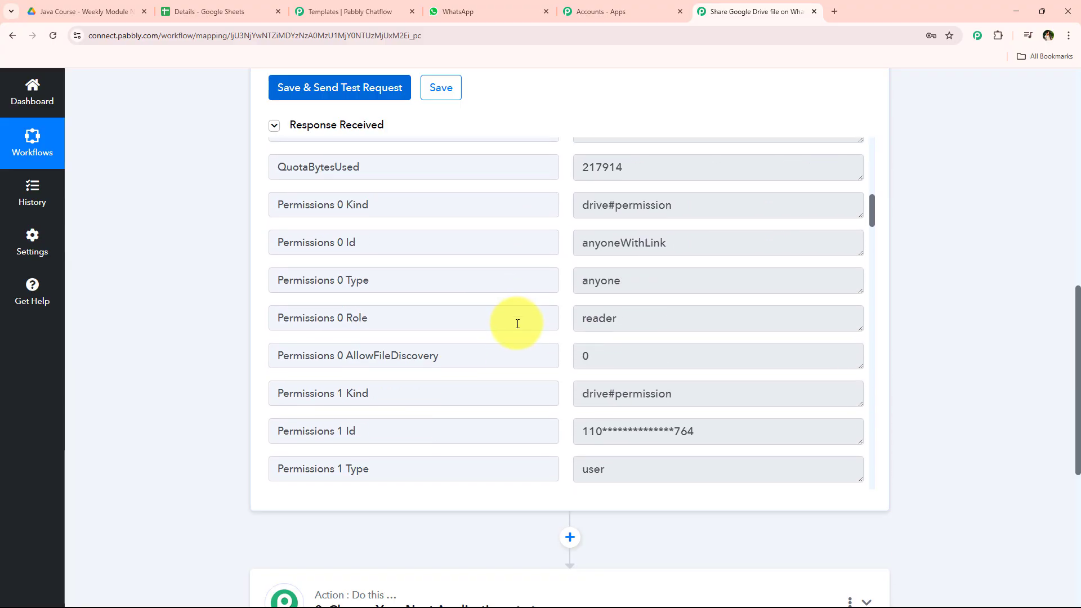
pyautogui.scroll(-12, 517, 324)
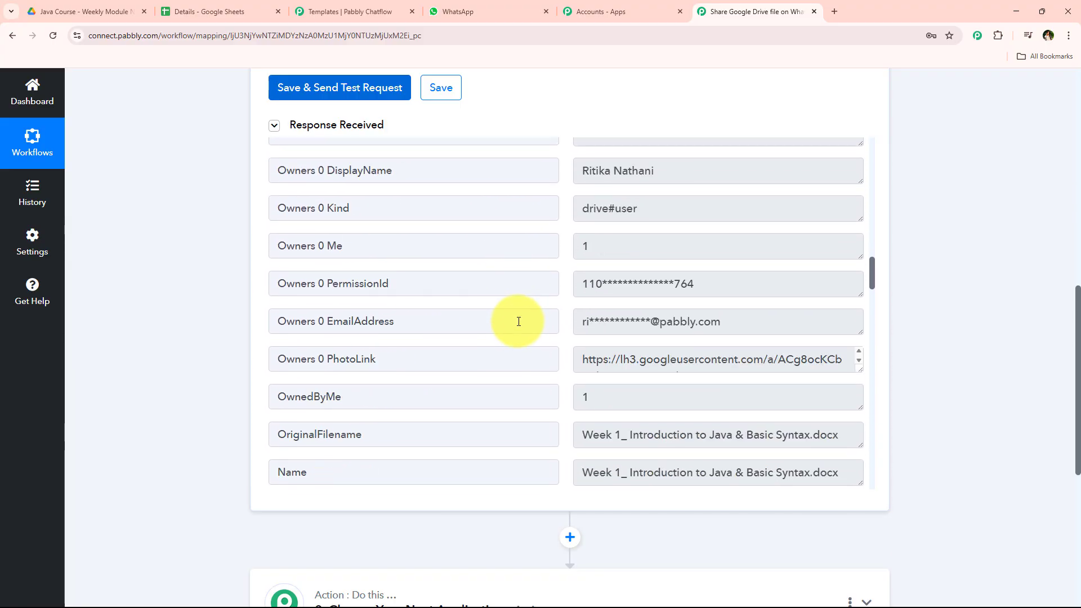
pyautogui.scroll(-12, 519, 321)
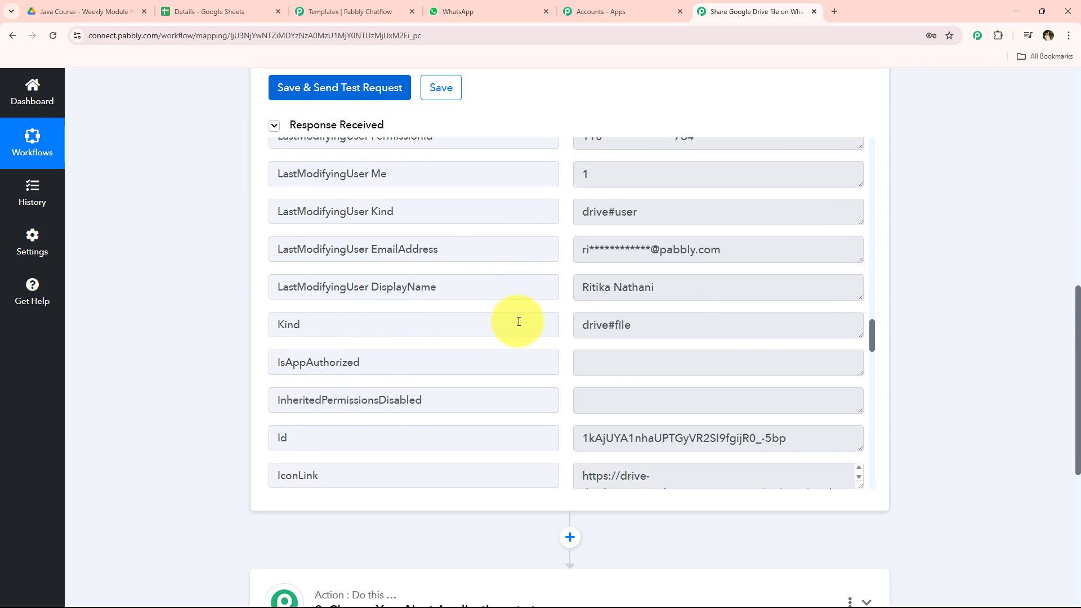
pyautogui.scroll(-6, 518, 321)
pyautogui.scroll(9, 517, 324)
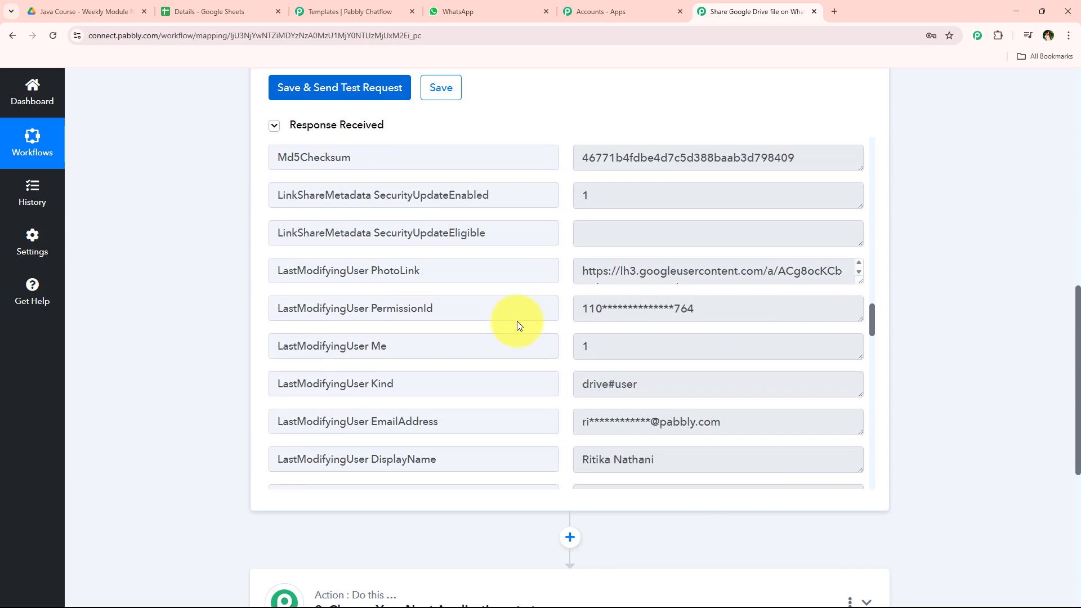
pyautogui.scroll(12, 517, 323)
pyautogui.scroll(-4, 515, 322)
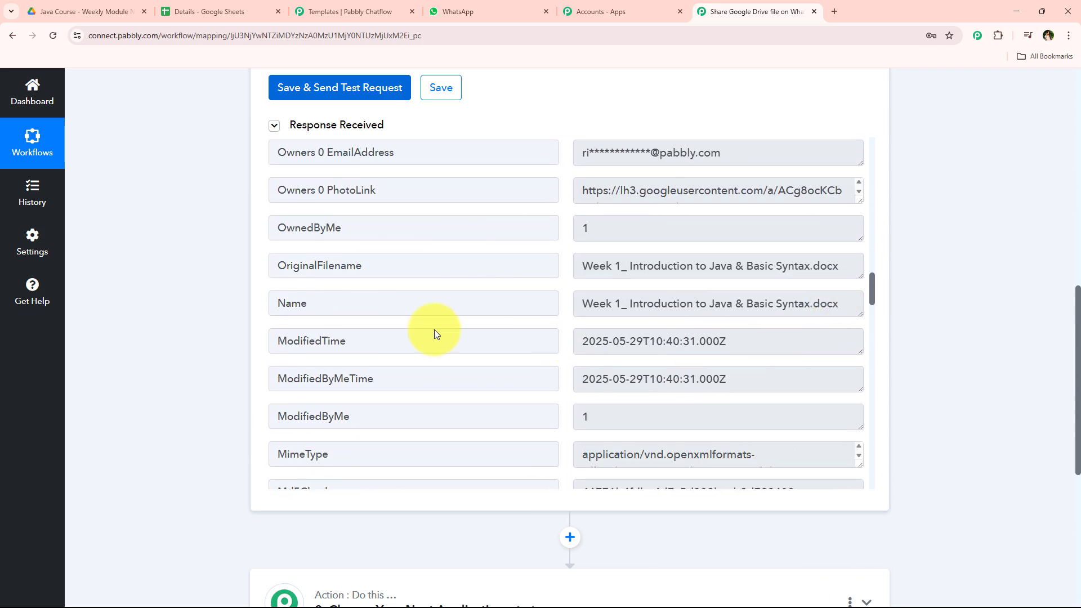
pyautogui.middleClick(208, 442)
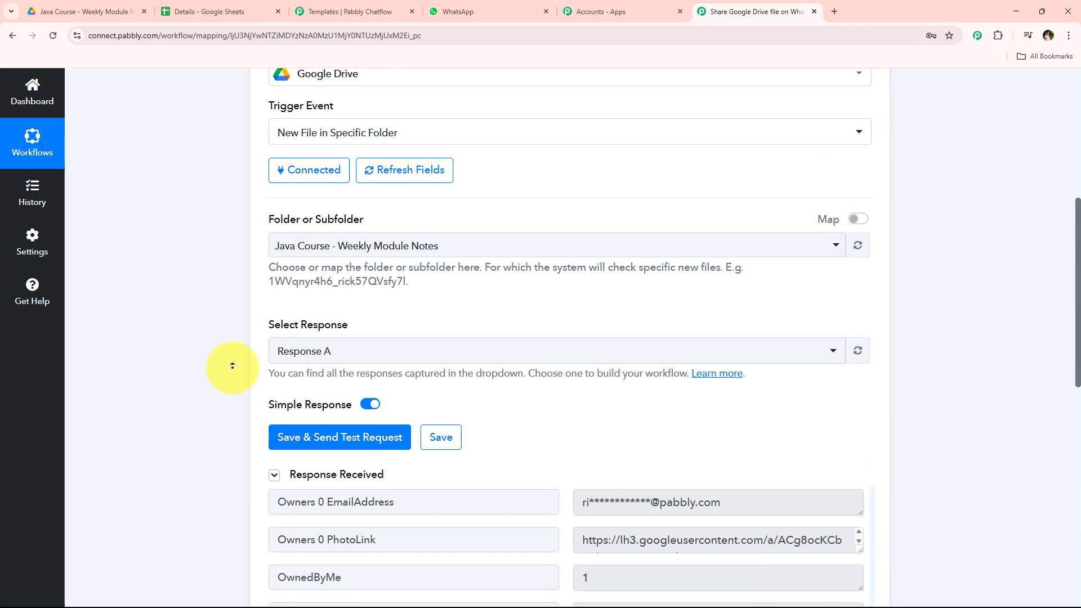
# Step: Open the trigger's Set Trigger Time dialog to review the polling interval options, then close it
pyautogui.click(465, 245)
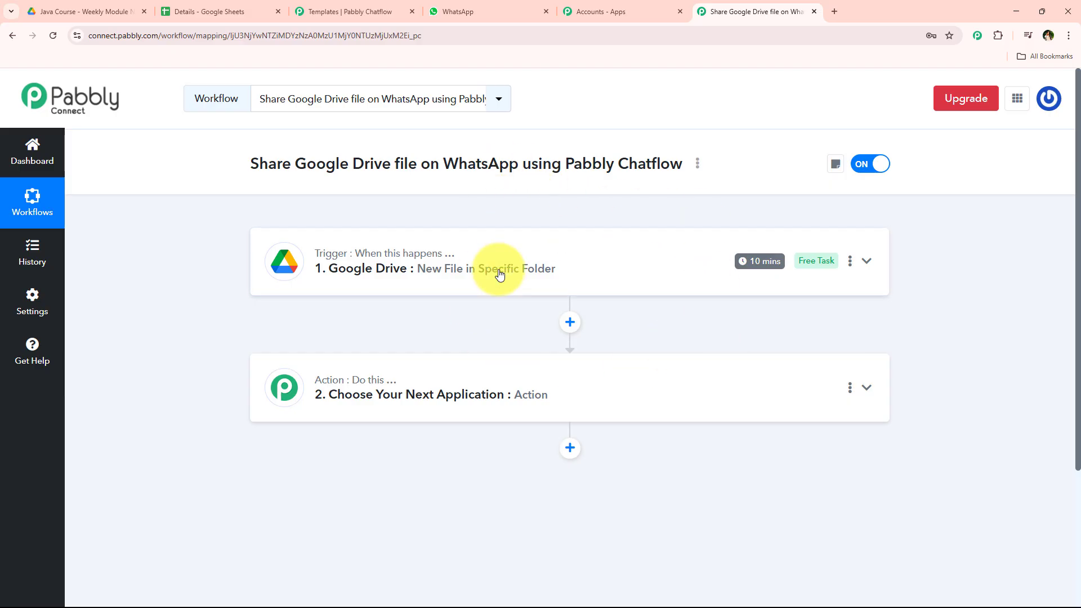
pyautogui.click(113, 7)
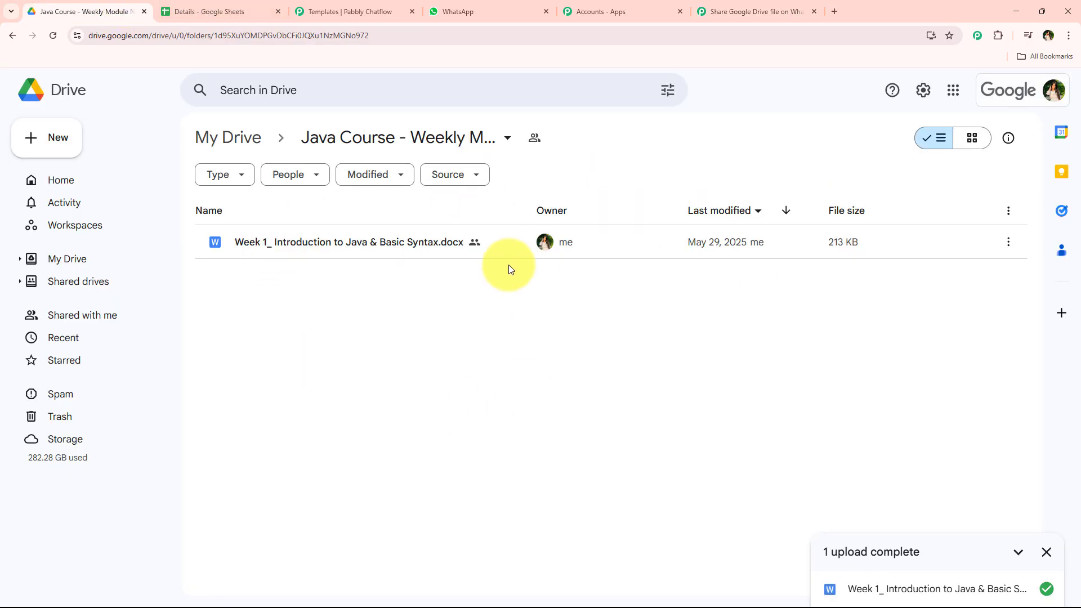
pyautogui.click(728, 7)
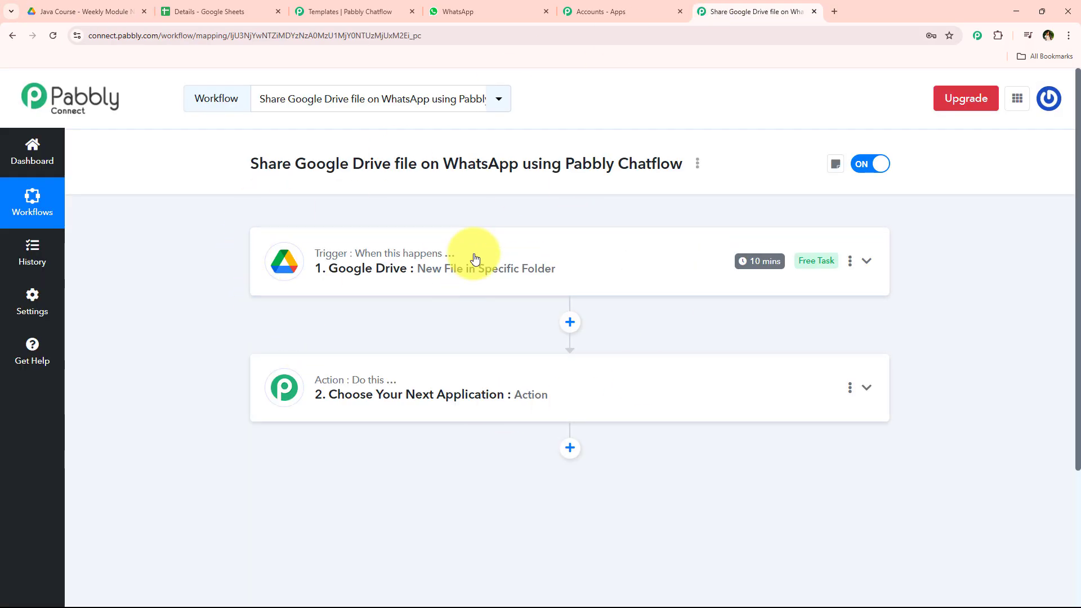
pyautogui.click(849, 261)
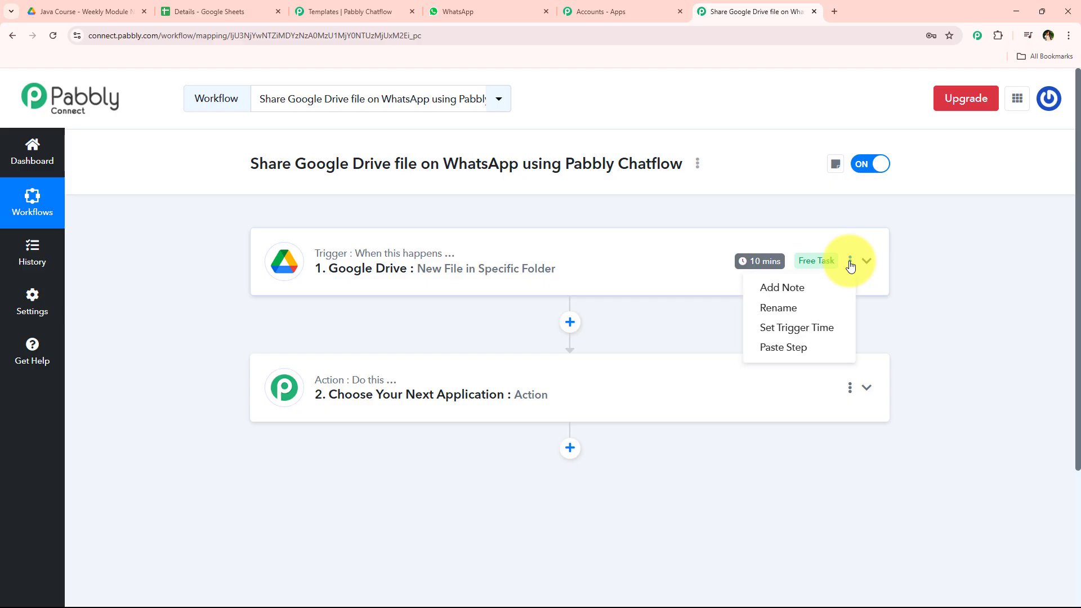
pyautogui.click(830, 325)
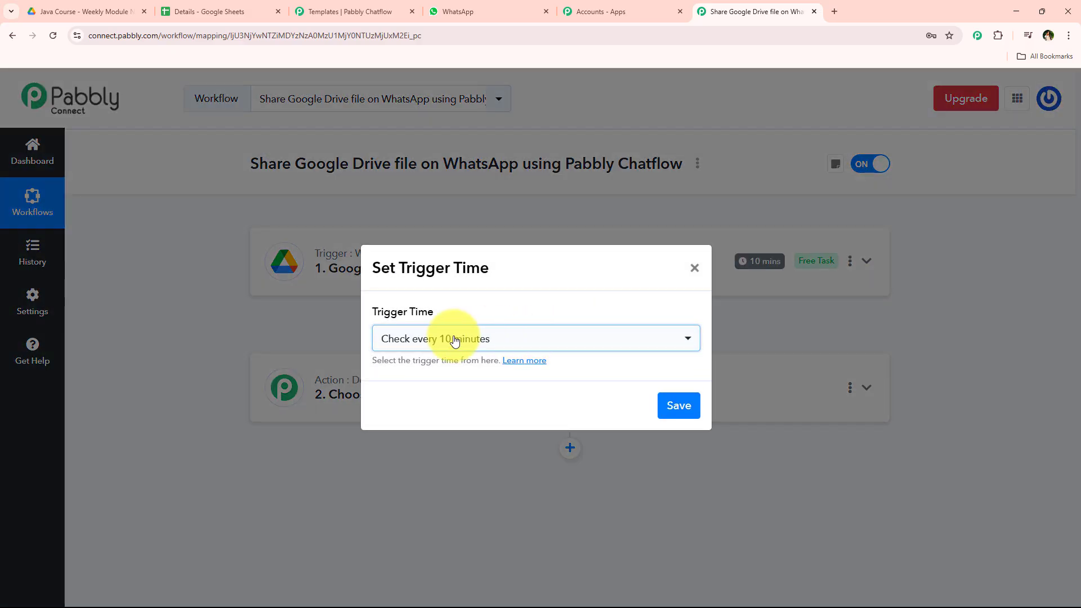
pyautogui.click(447, 340)
pyautogui.scroll(5, 438, 485)
pyautogui.click(693, 269)
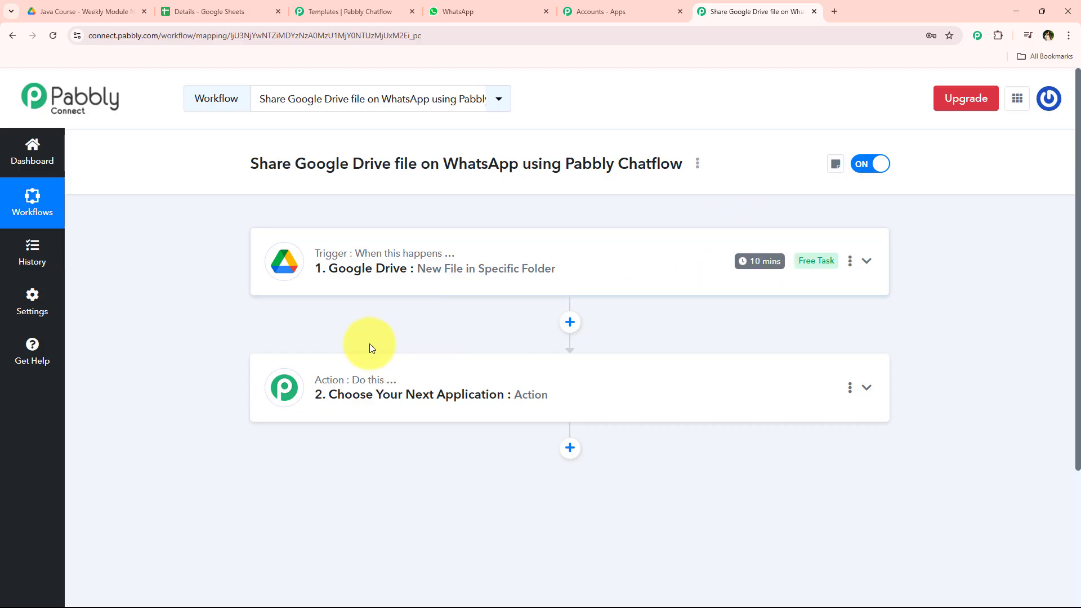
pyautogui.scroll(-1, 241, 398)
pyautogui.scroll(1, 247, 408)
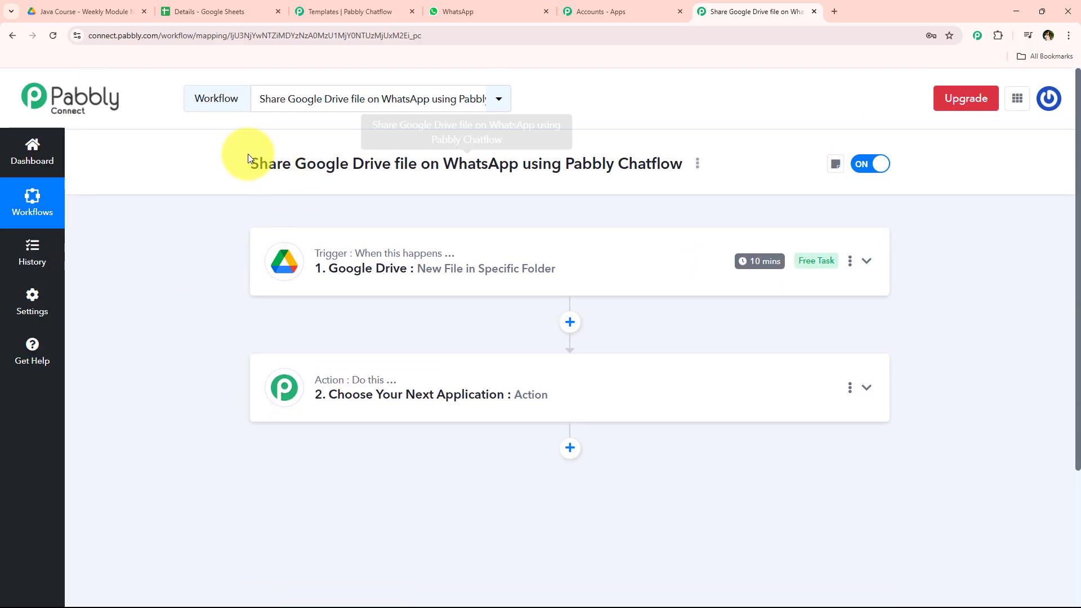
pyautogui.moveTo(246, 162); pyautogui.dragTo(420, 160)
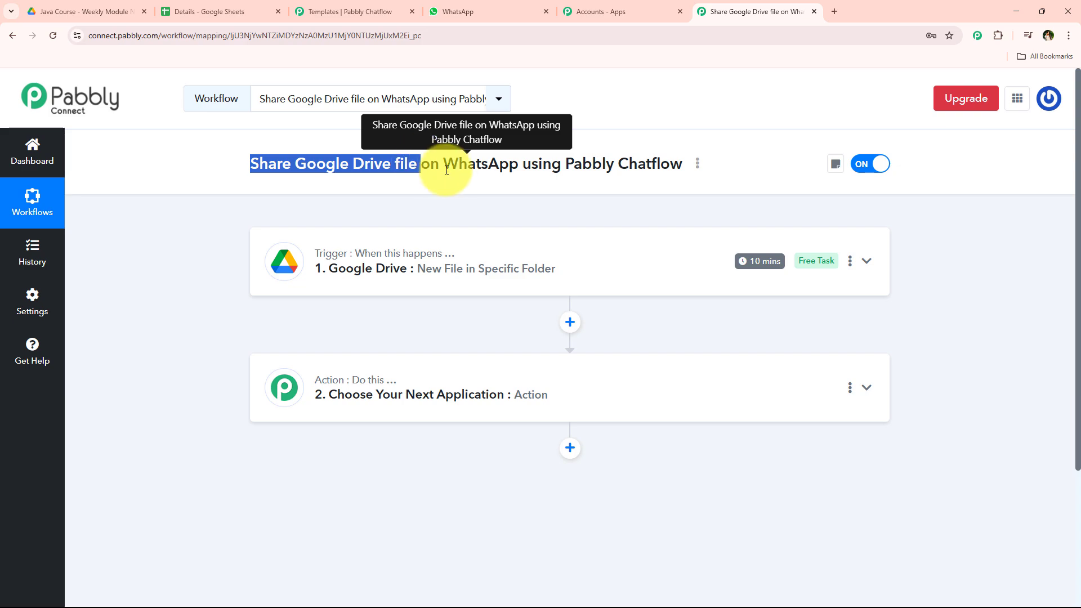
pyautogui.doubleClick(504, 164)
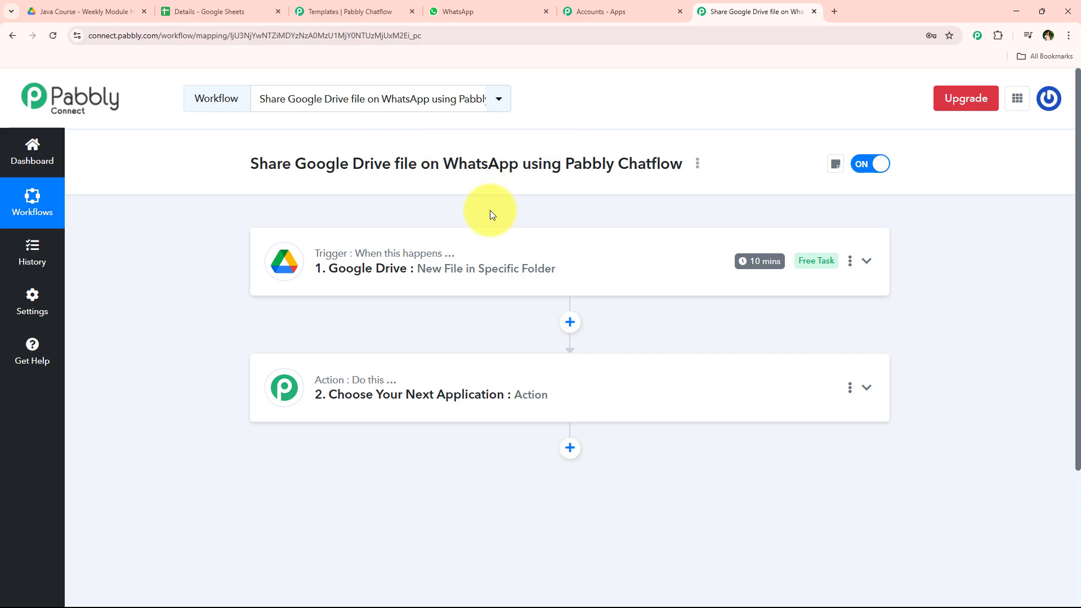
# Step: Examine the contact table in the Details spreadsheet with first name, last name, email and phone columns
pyautogui.click(225, 7)
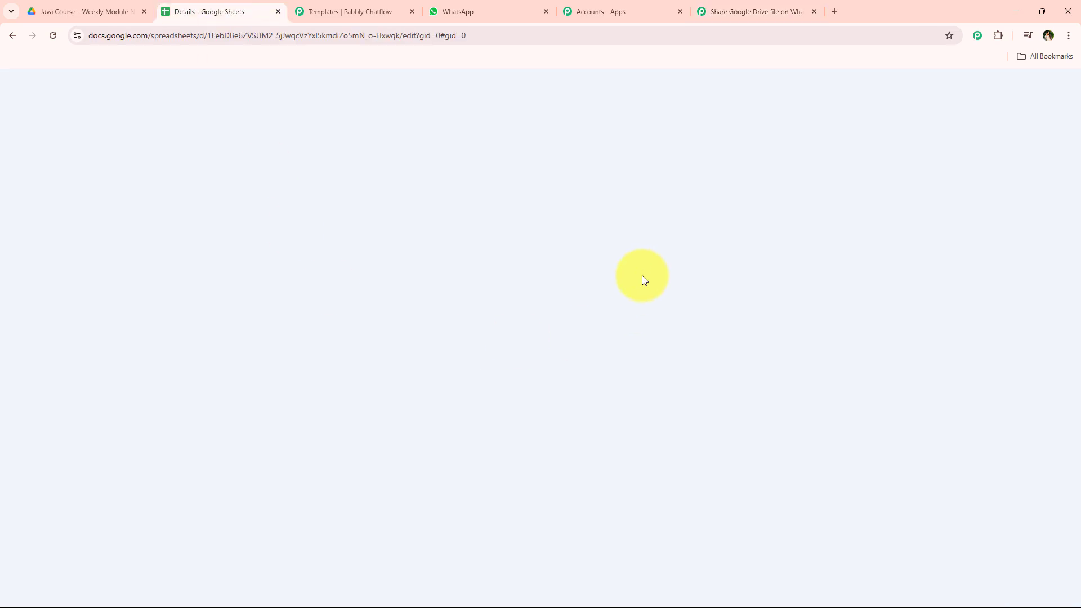
pyautogui.scroll(-3, 620, 284)
pyautogui.scroll(3, 593, 315)
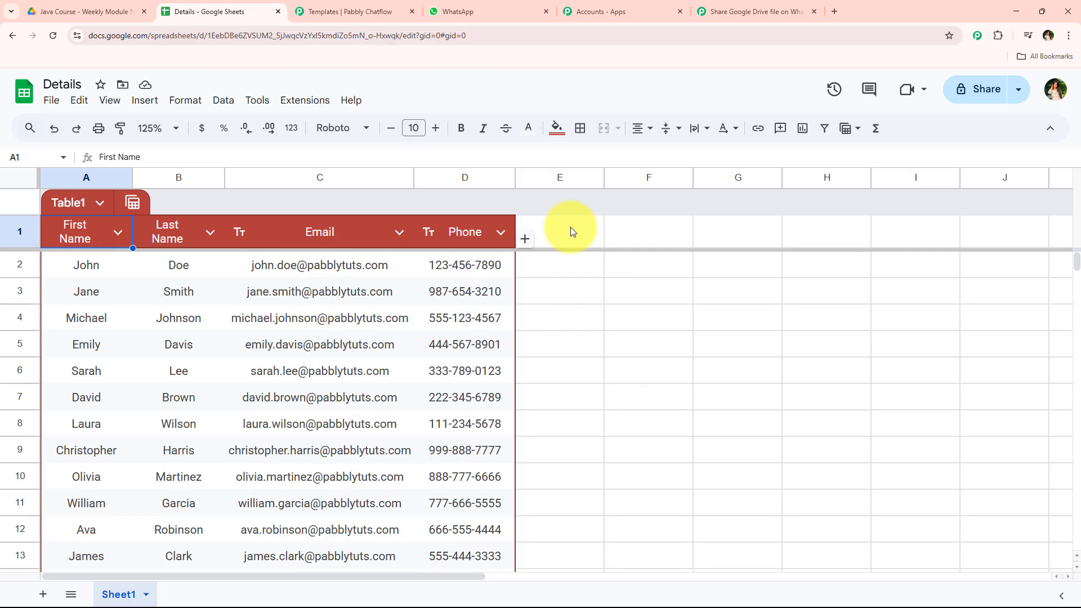
pyautogui.click(710, 9)
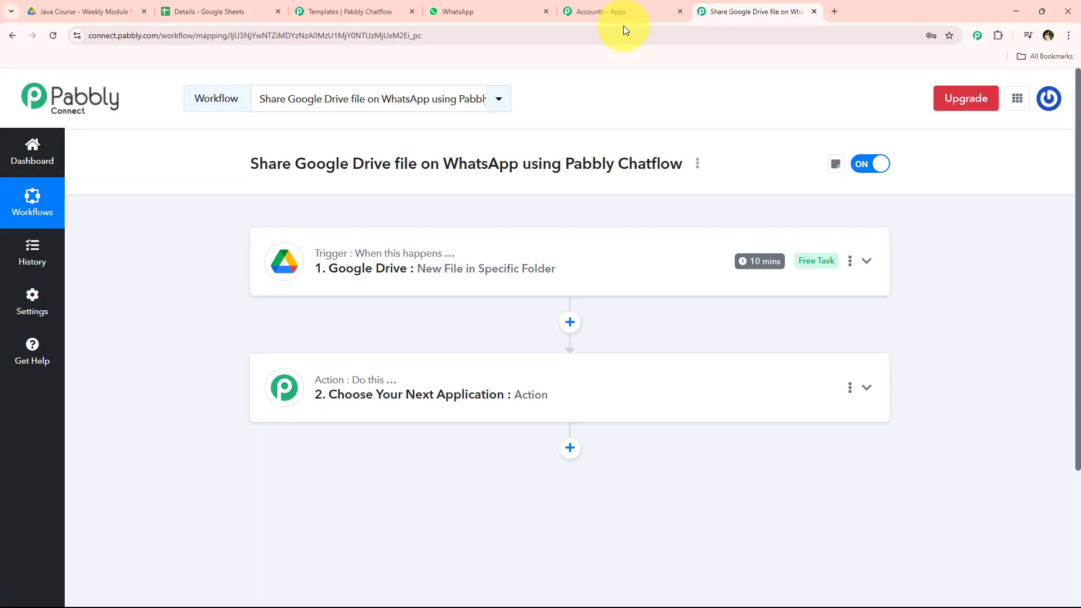
pyautogui.click(236, 12)
pyautogui.moveTo(107, 264); pyautogui.dragTo(471, 503)
pyautogui.click(737, 10)
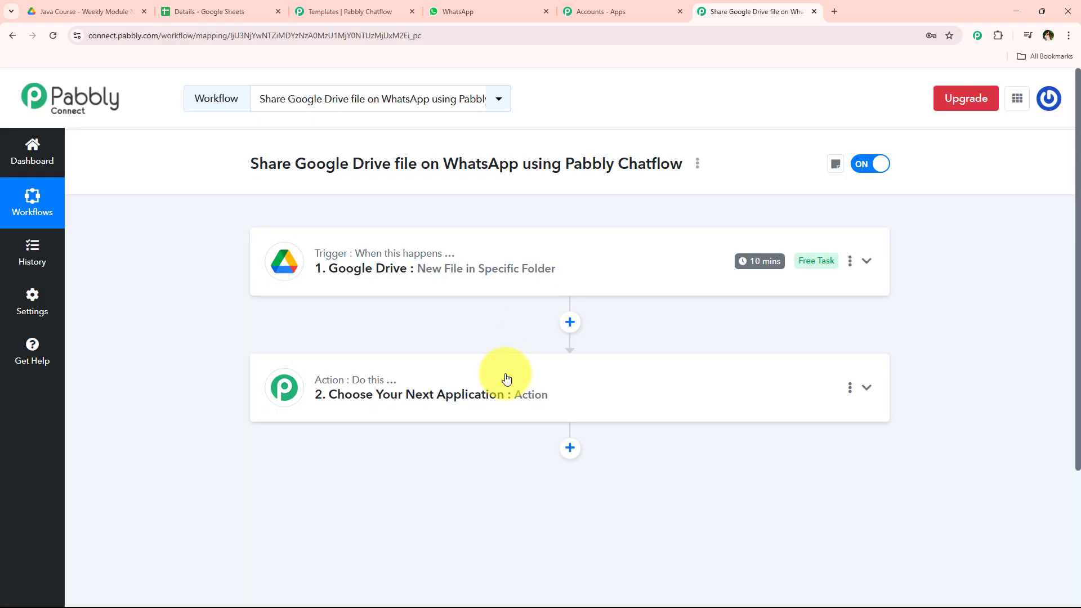
# Step: Set the second action step to Google Sheets with the Get Row(s) event and start connecting it
pyautogui.click(466, 389)
pyautogui.scroll(-3, 444, 287)
pyautogui.click(429, 309)
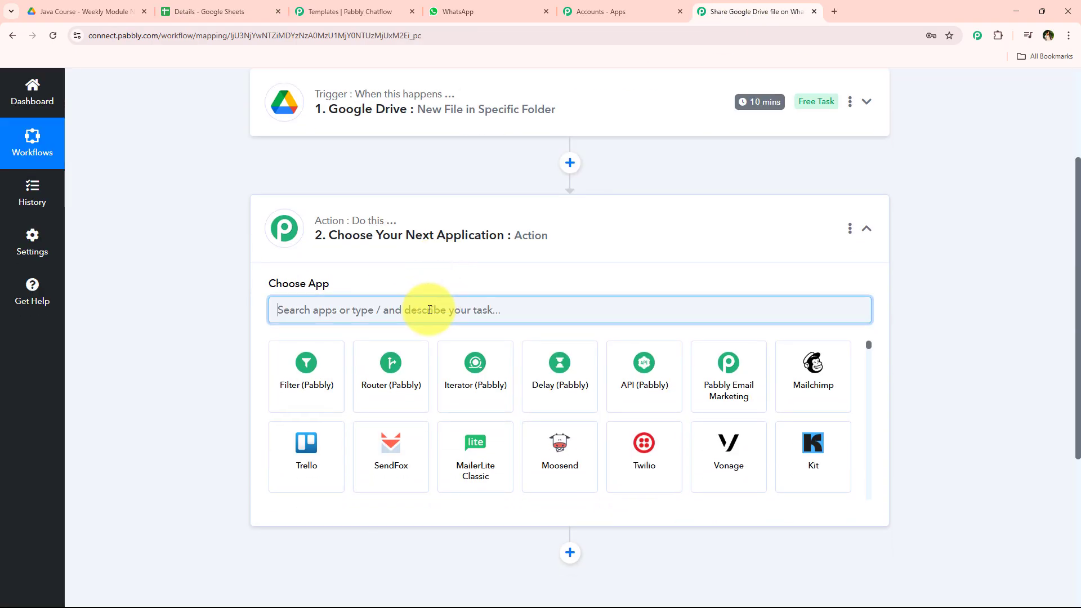
pyautogui.write('Goog')
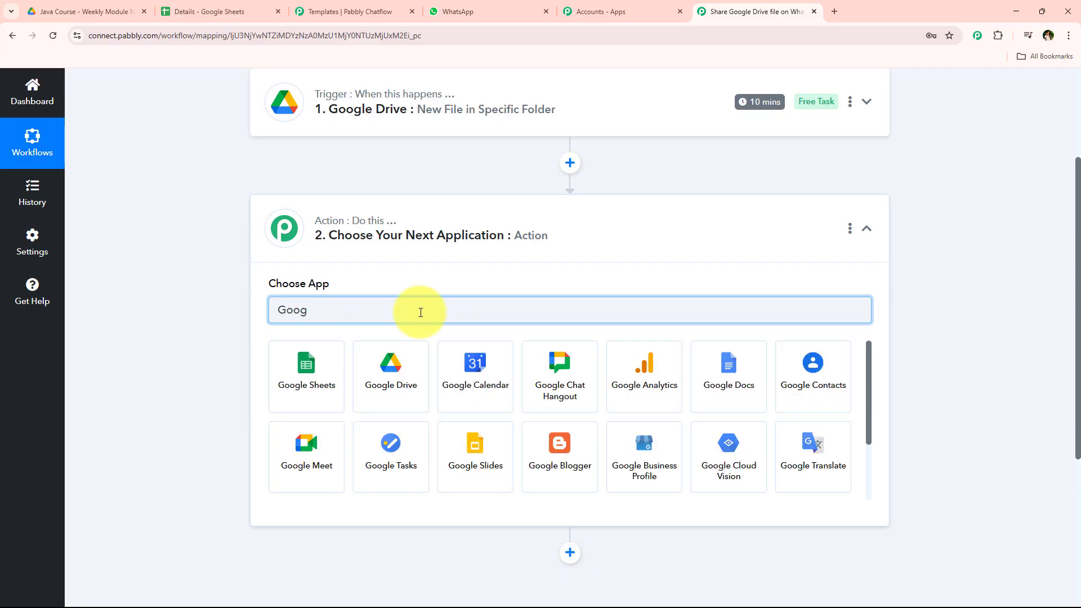
pyautogui.click(285, 357)
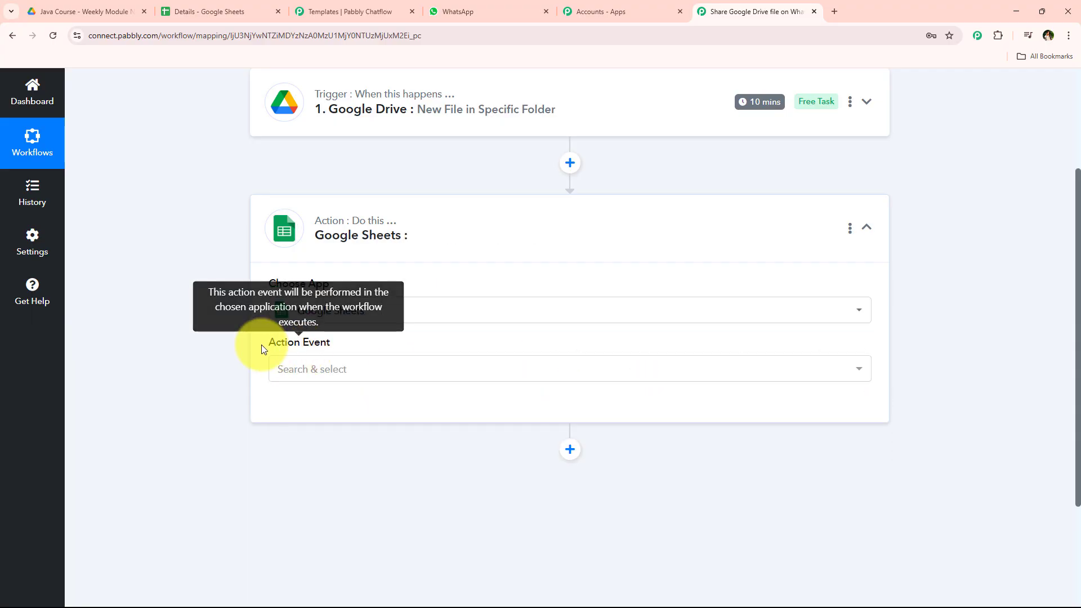
pyautogui.click(285, 373)
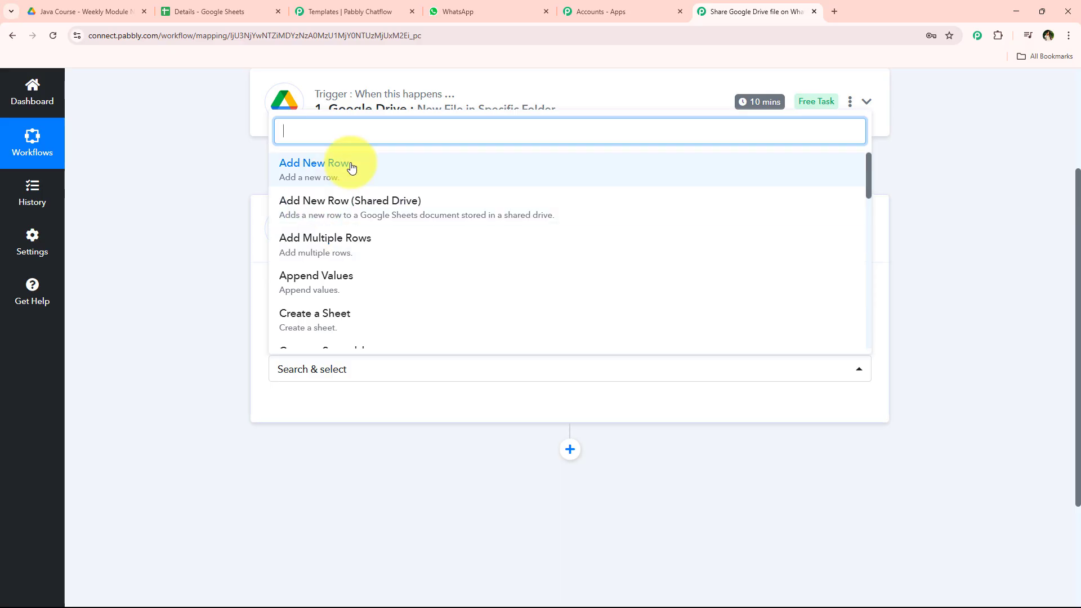
pyautogui.write('get')
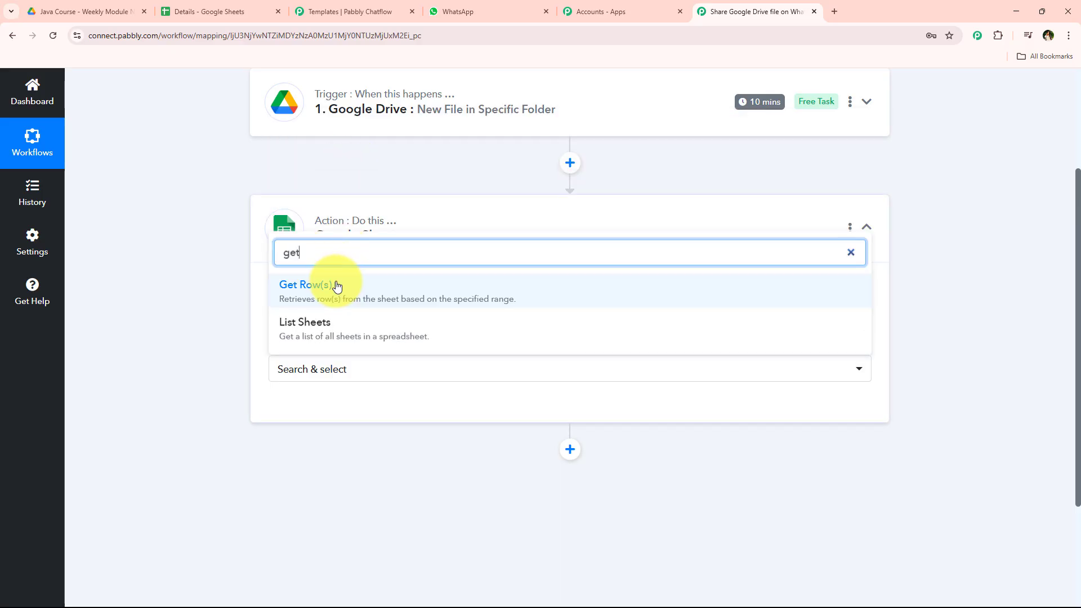
pyautogui.click(333, 281)
pyautogui.click(304, 406)
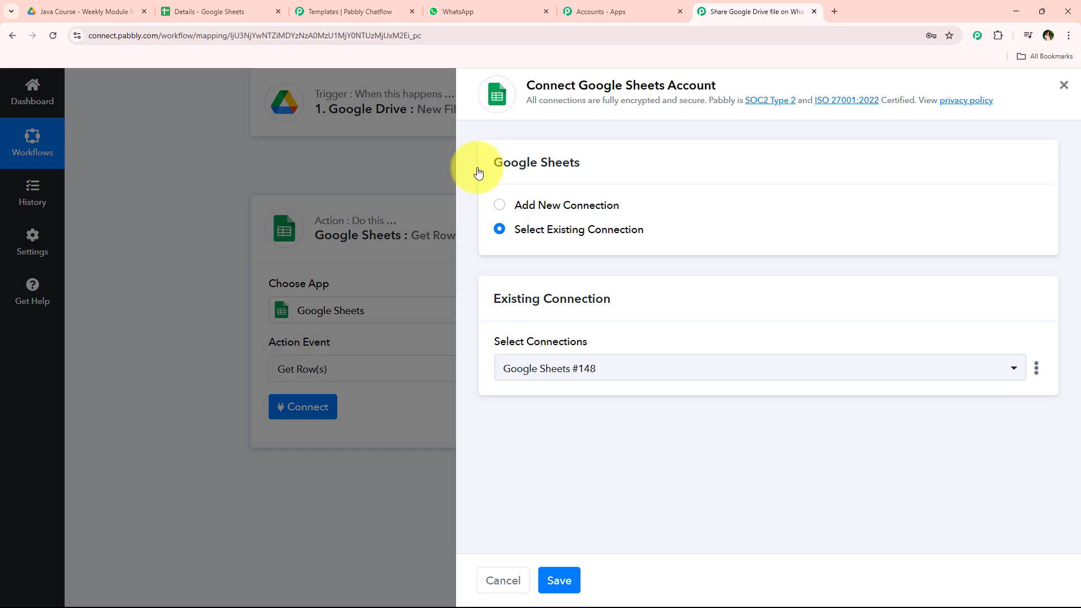
# Step: Add a new Google Sheets connection by signing in with the Google account and allowing access
pyautogui.click(499, 204)
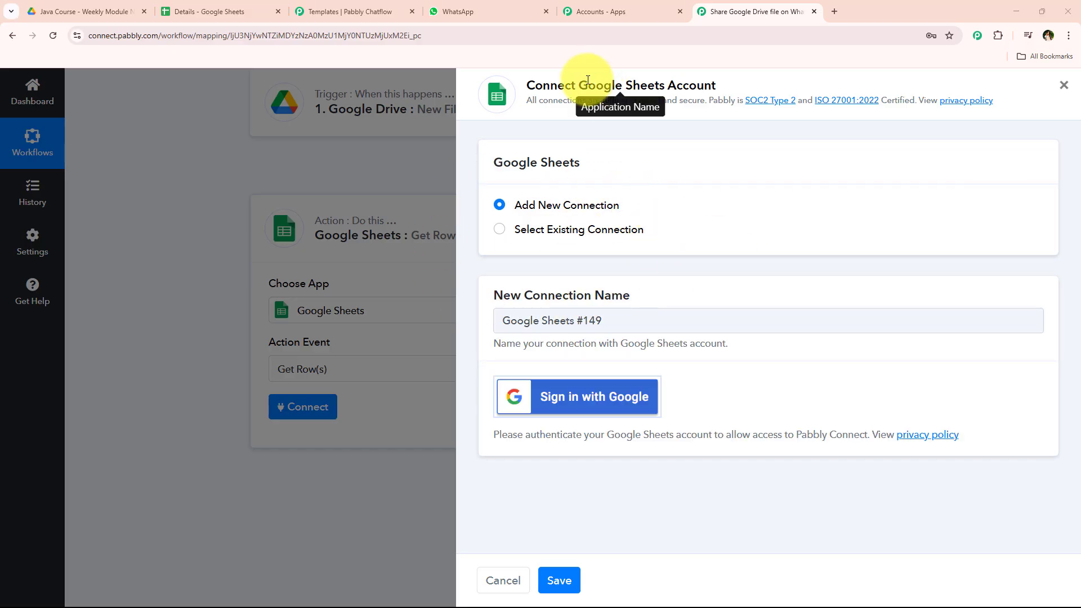
pyautogui.moveTo(586, 83); pyautogui.dragTo(728, 91)
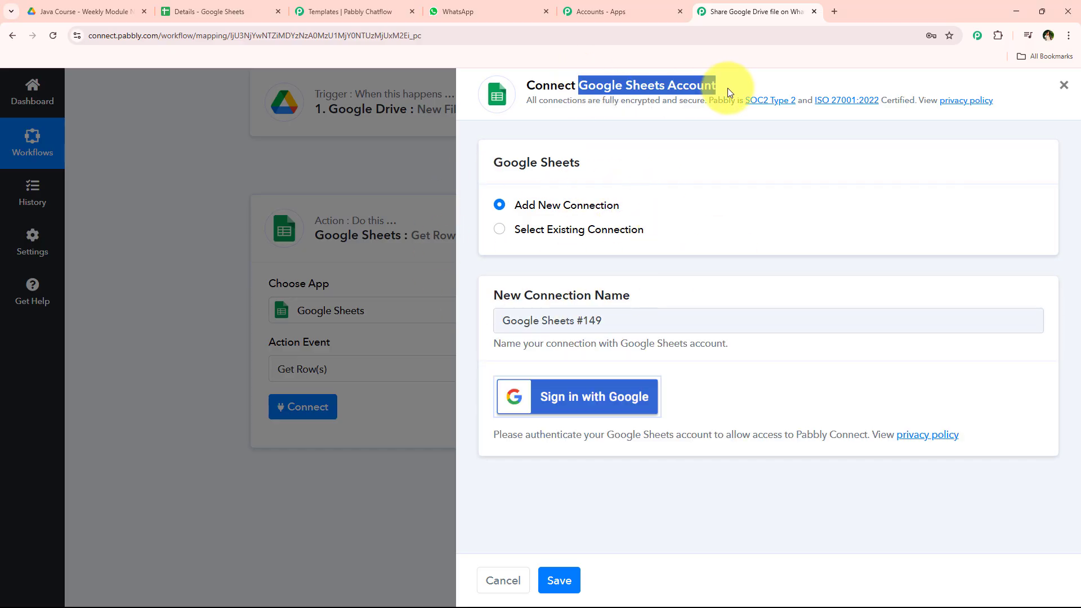
pyautogui.click(727, 127)
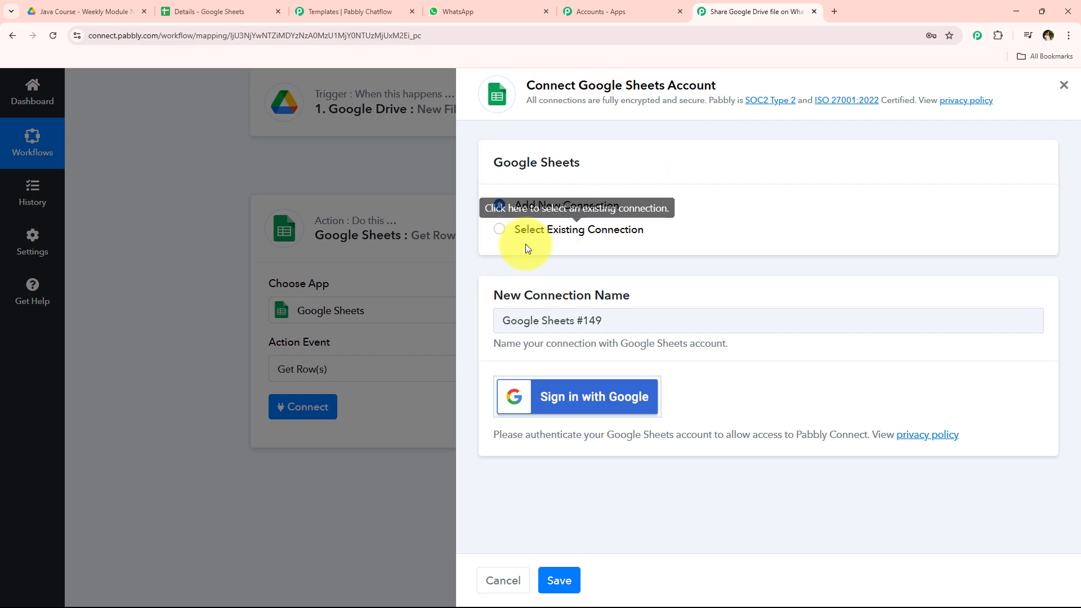
pyautogui.moveTo(512, 229); pyautogui.dragTo(658, 232)
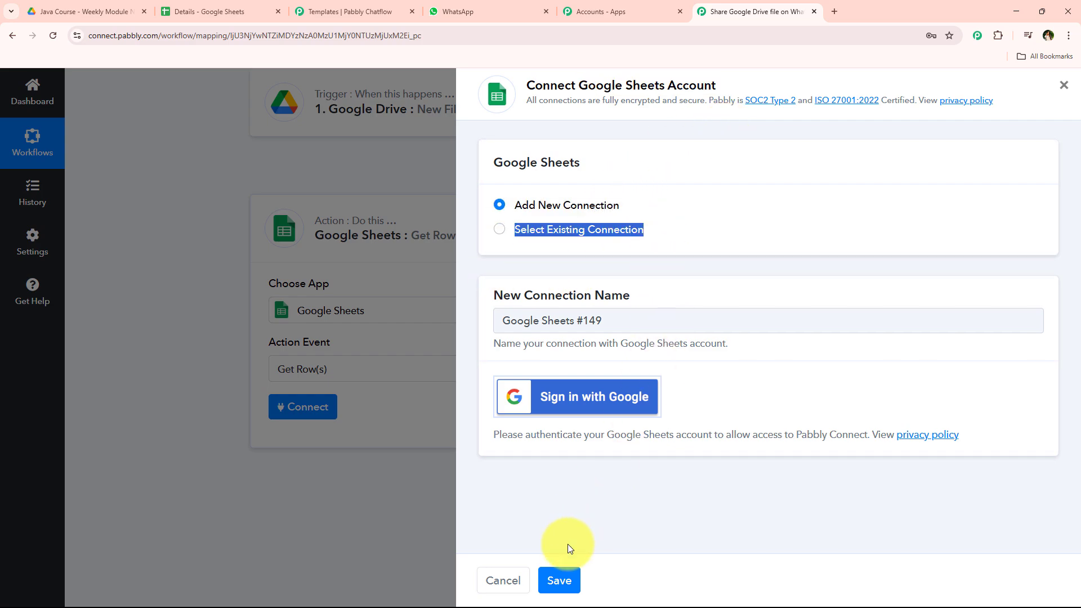
pyautogui.click(753, 270)
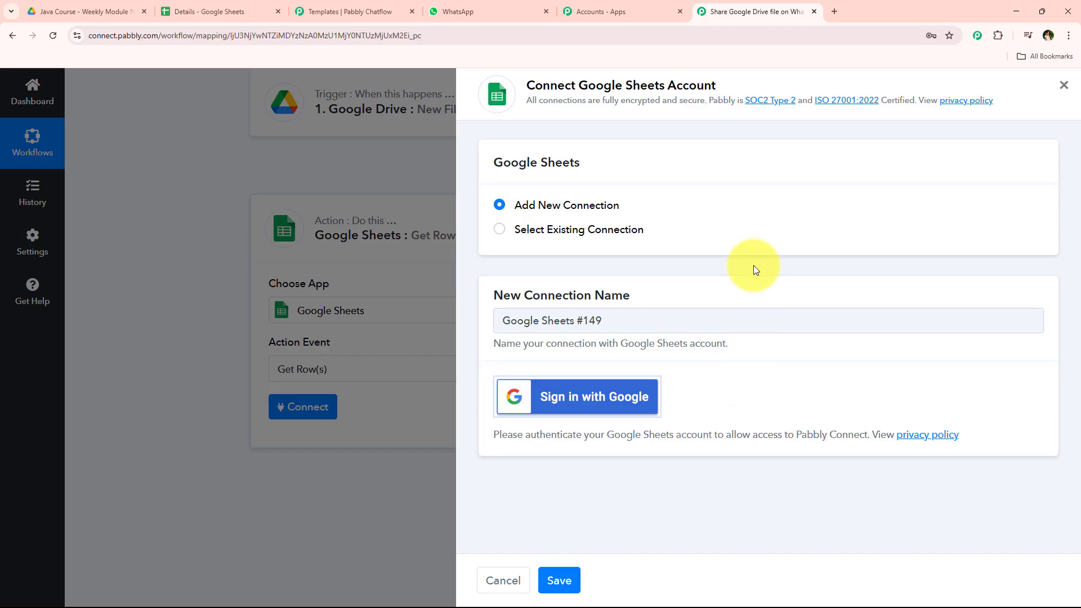
pyautogui.tripleClick(515, 207)
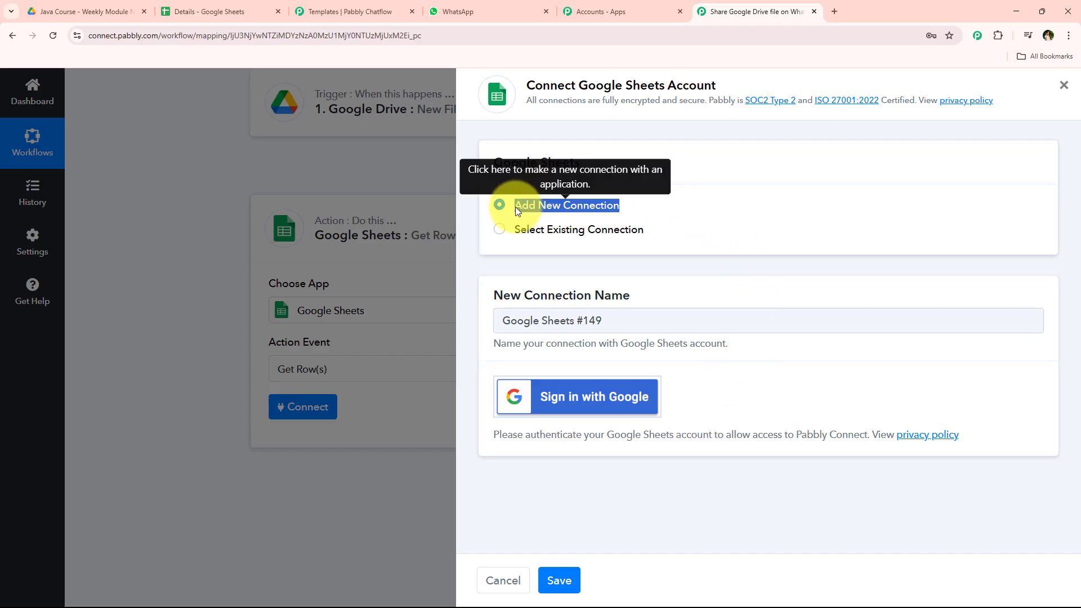
pyautogui.click(572, 393)
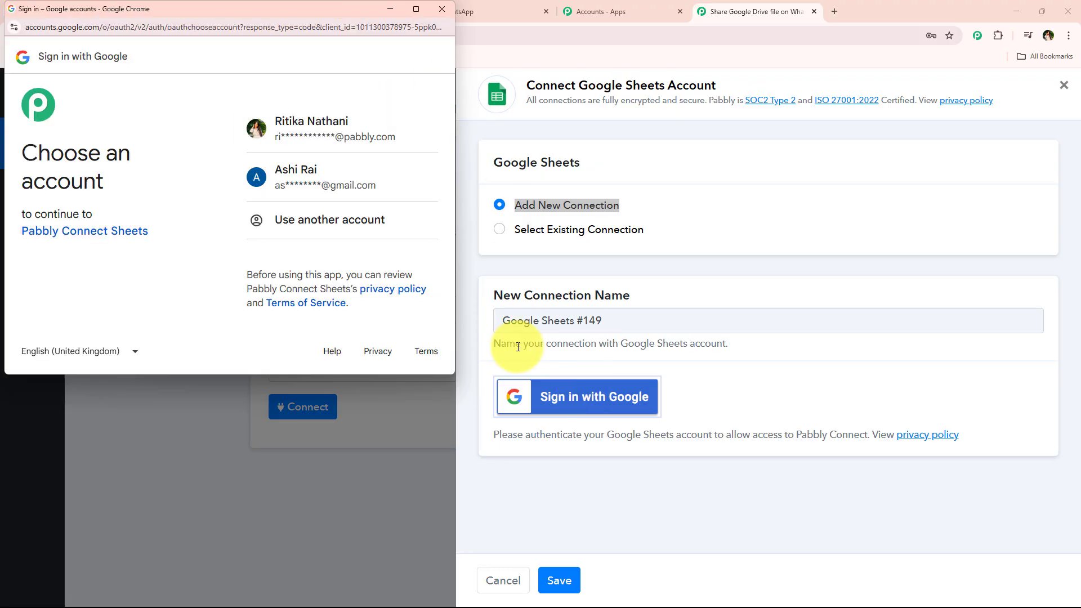
pyautogui.click(370, 147)
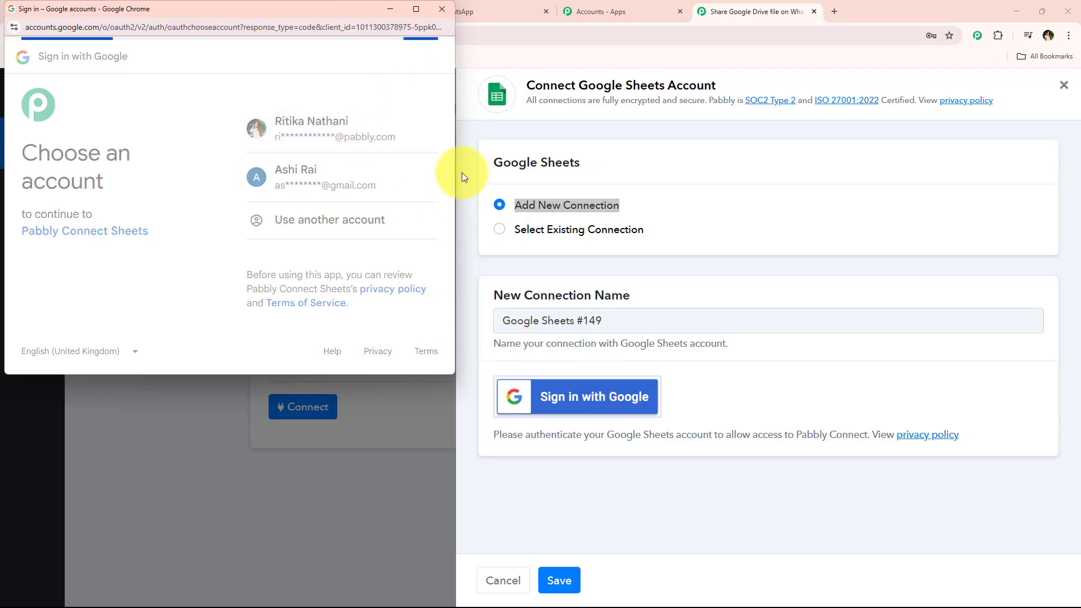
pyautogui.scroll(-4, 357, 205)
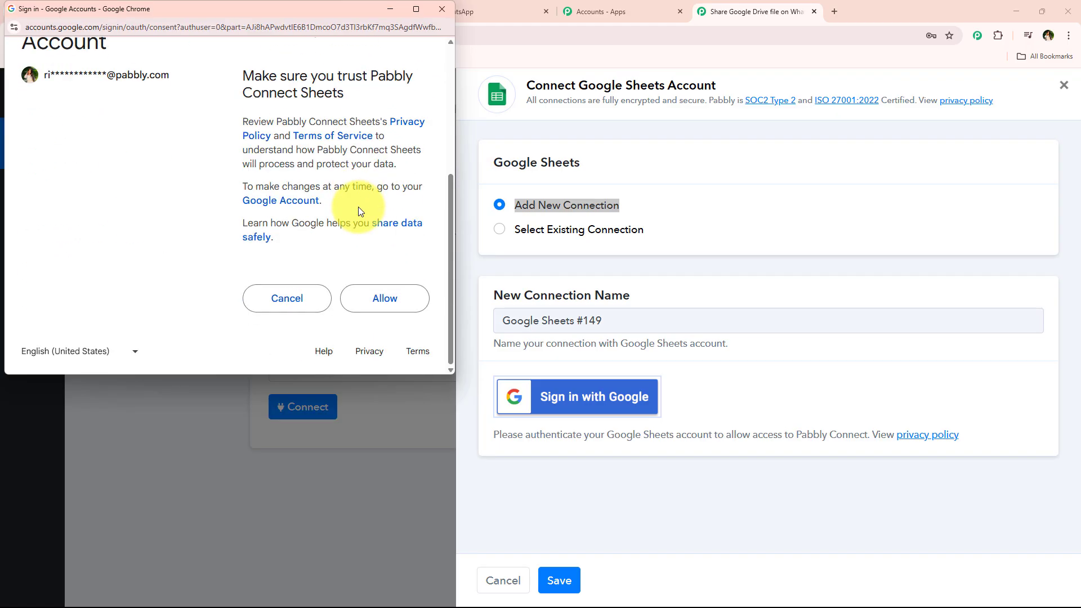
pyautogui.click(403, 300)
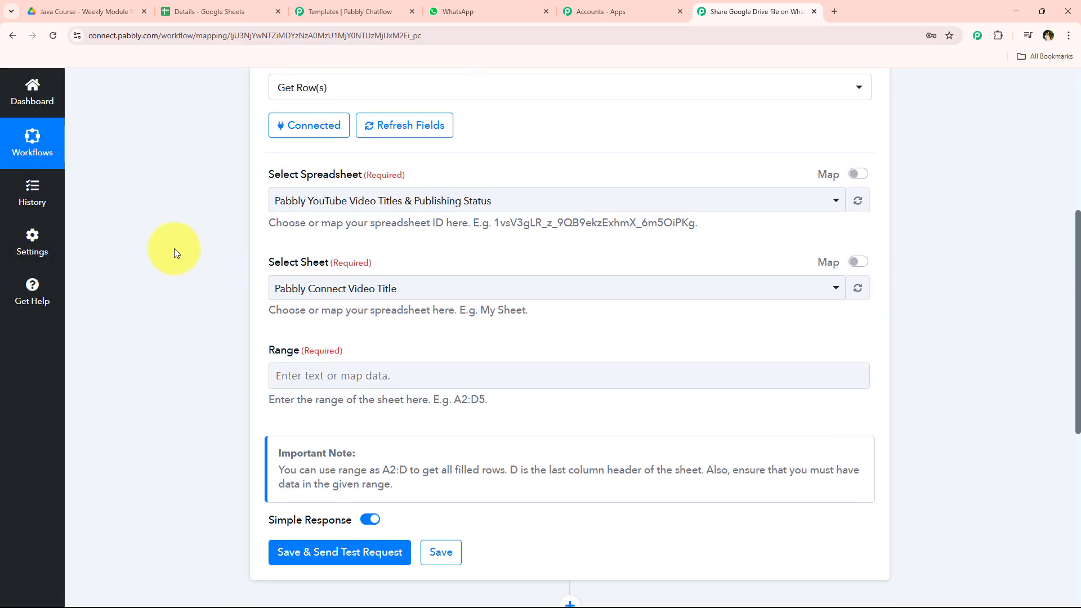
# Step: Select the Details spreadsheet for the Get Row(s) action, keeping Sheet1 as the sheet
pyautogui.click(540, 202)
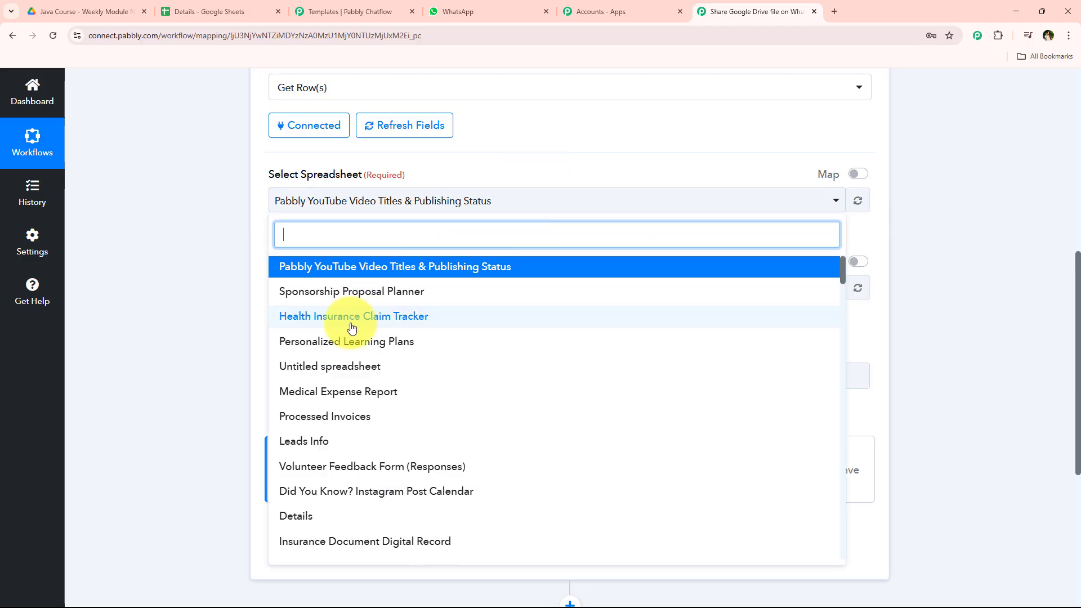
pyautogui.write('de')
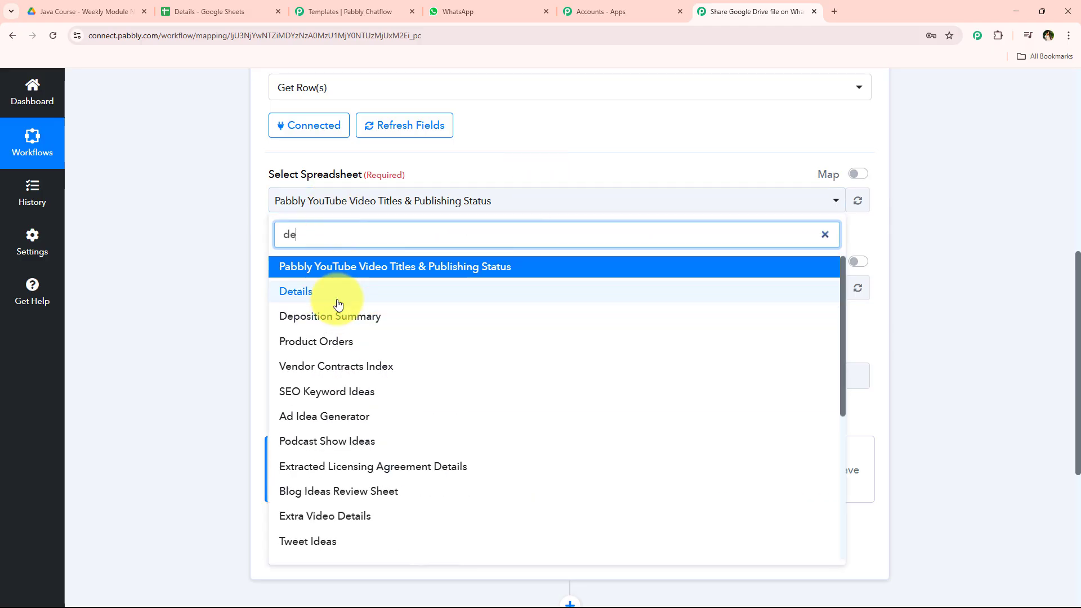
pyautogui.click(338, 291)
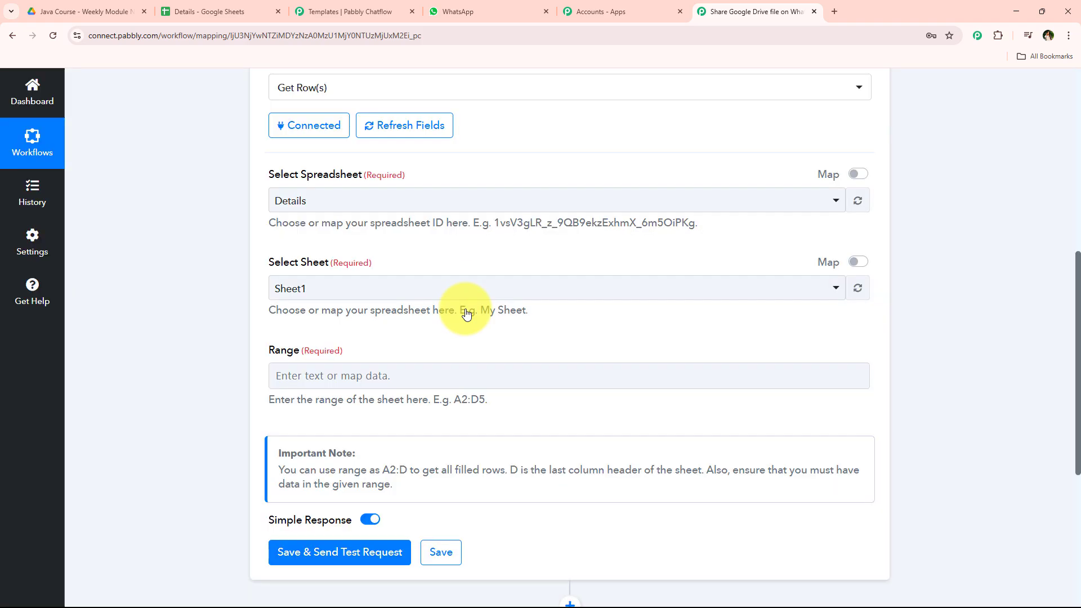
pyautogui.scroll(-3, 338, 285)
pyautogui.moveTo(276, 234); pyautogui.dragTo(508, 230)
pyautogui.click(508, 230)
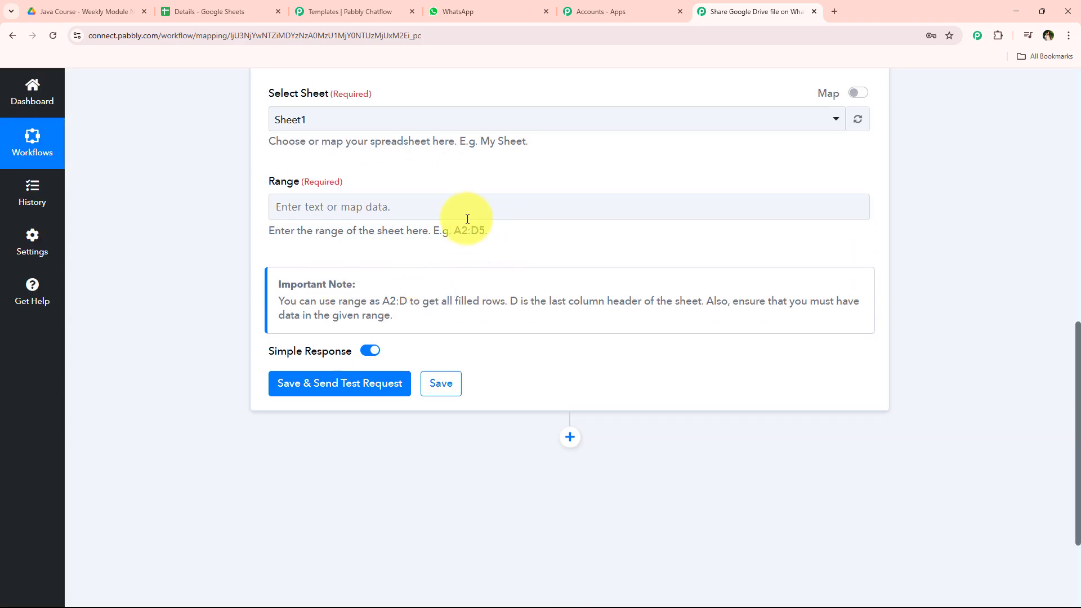
# Step: Check the last filled contact row in the Details sheet and set the action's Range to A2:D15
pyautogui.click(208, 11)
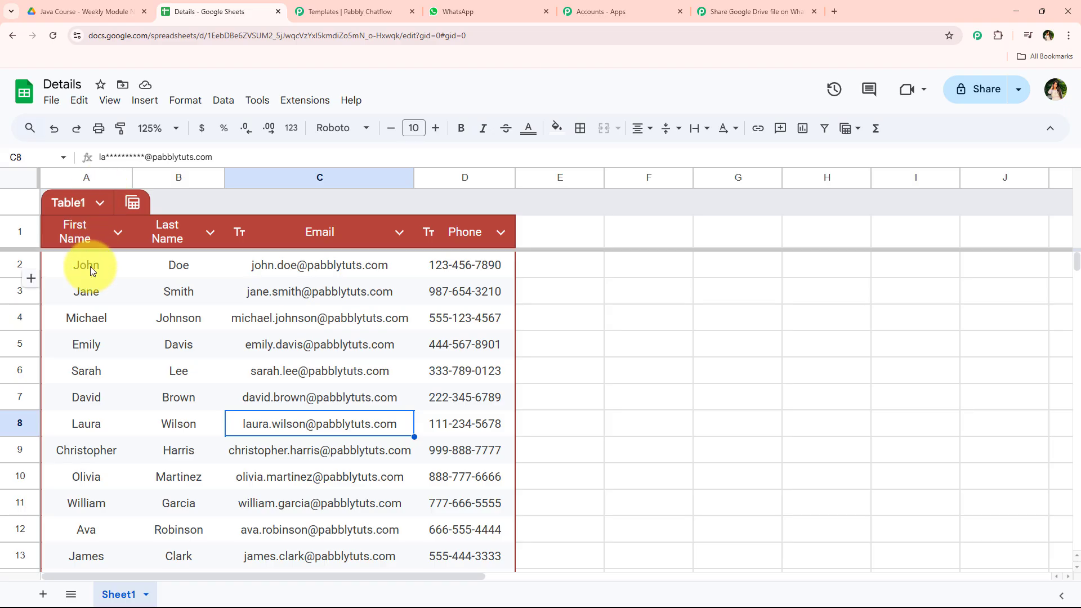
pyautogui.click(90, 266)
pyautogui.scroll(-5, 394, 338)
pyautogui.click(466, 325)
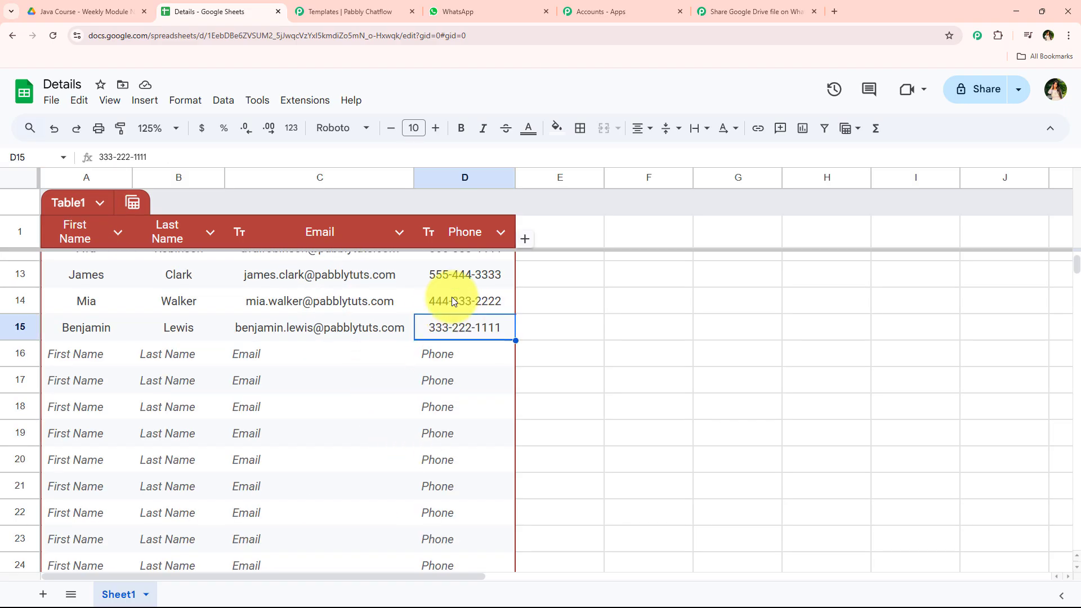
pyautogui.click(363, 9)
pyautogui.click(723, 11)
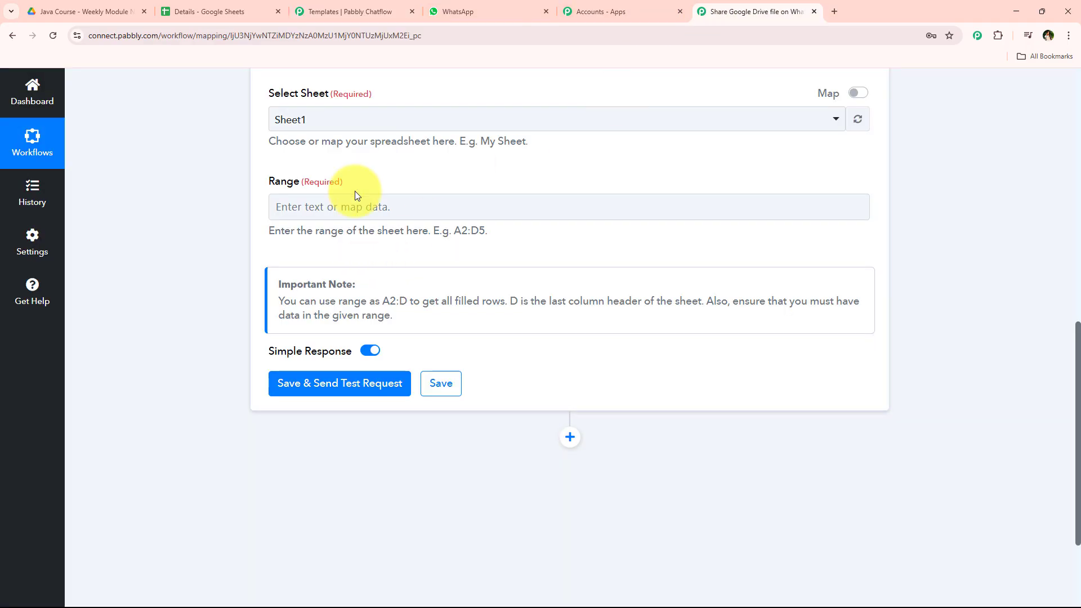
pyautogui.click(355, 211)
pyautogui.write('A2')
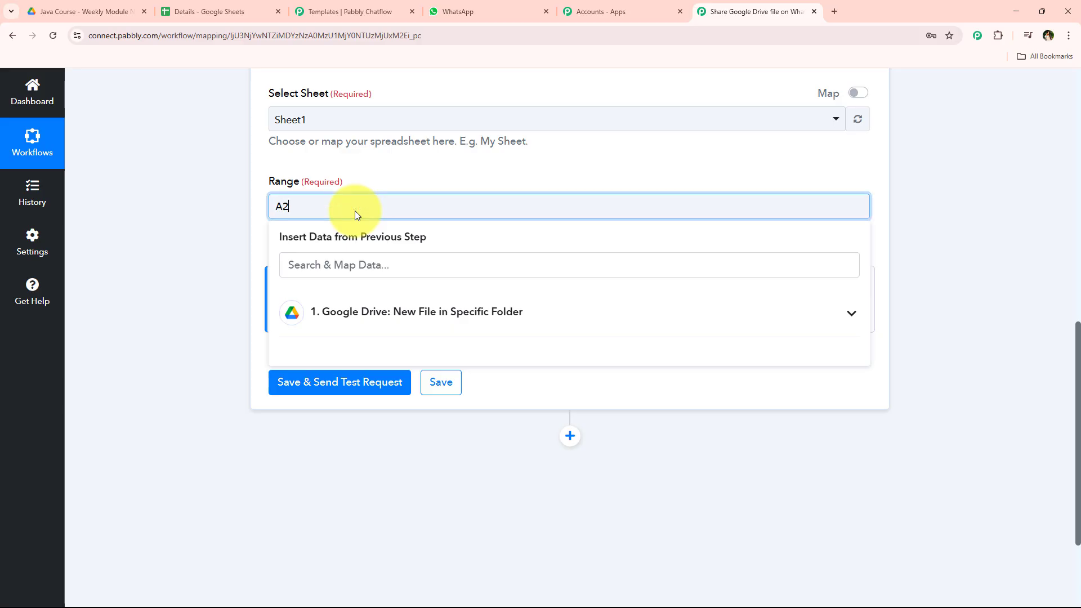
pyautogui.write(':D15')
pyautogui.click(173, 221)
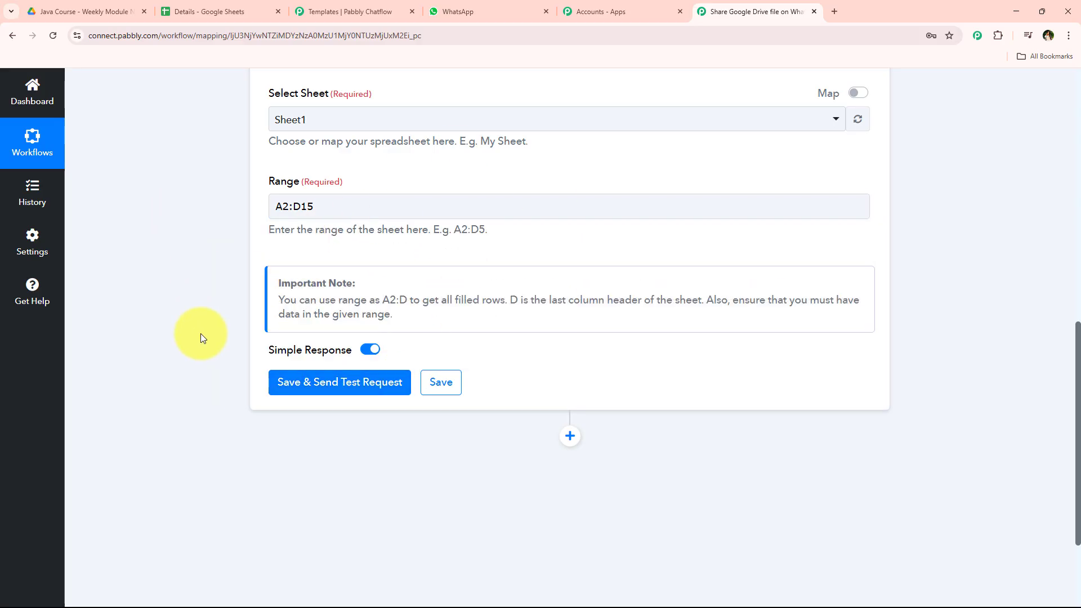
# Step: Turn off Simple Response, save the action with a test request, and expand the returned rows to examine them
pyautogui.scroll(-2, 201, 333)
pyautogui.click(371, 240)
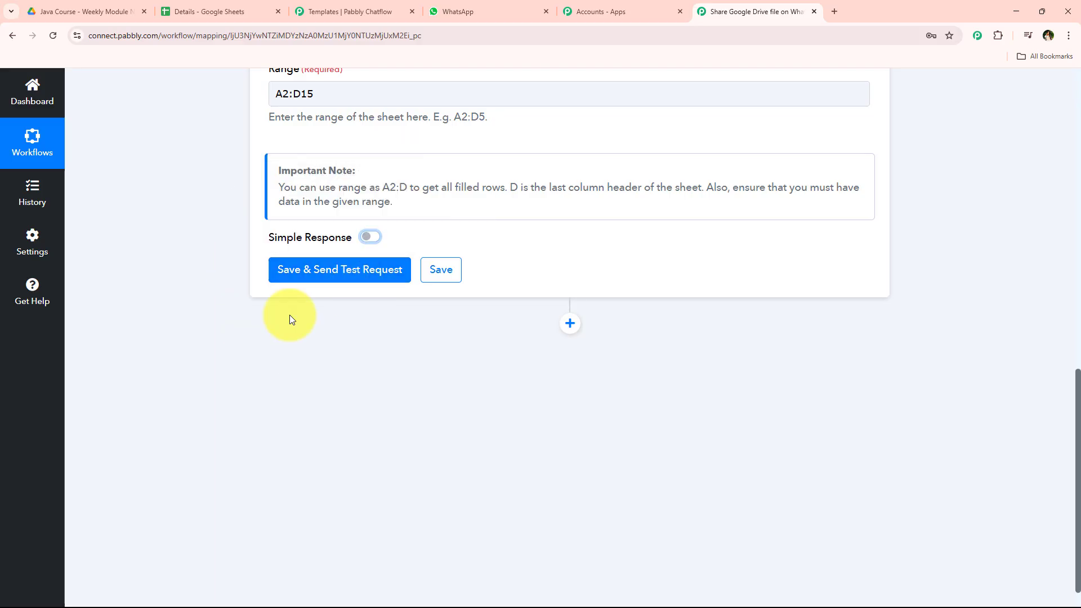
pyautogui.click(338, 283)
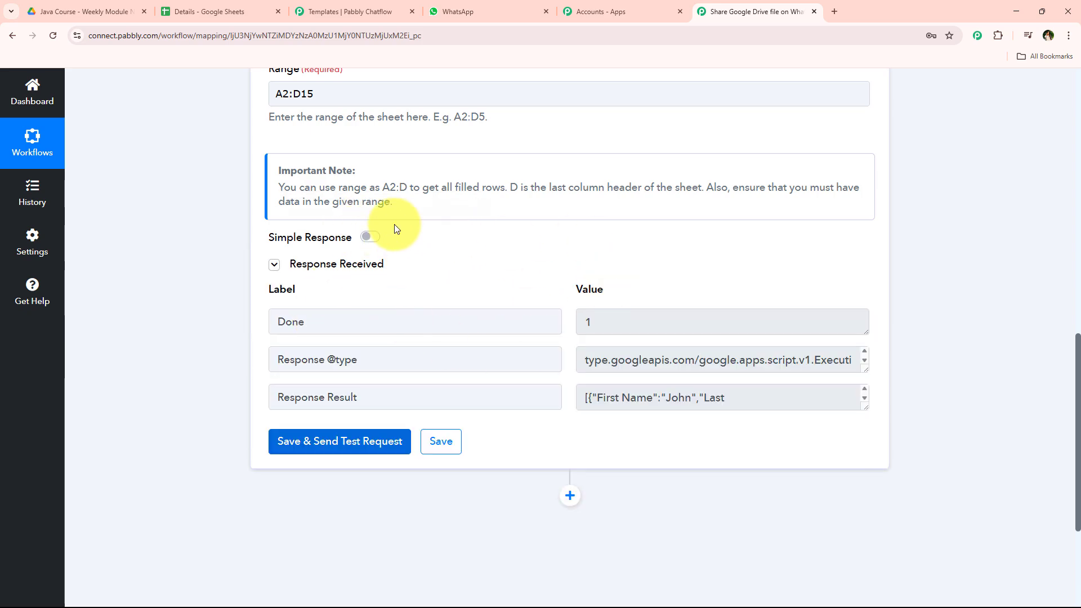
pyautogui.scroll(-1, 582, 236)
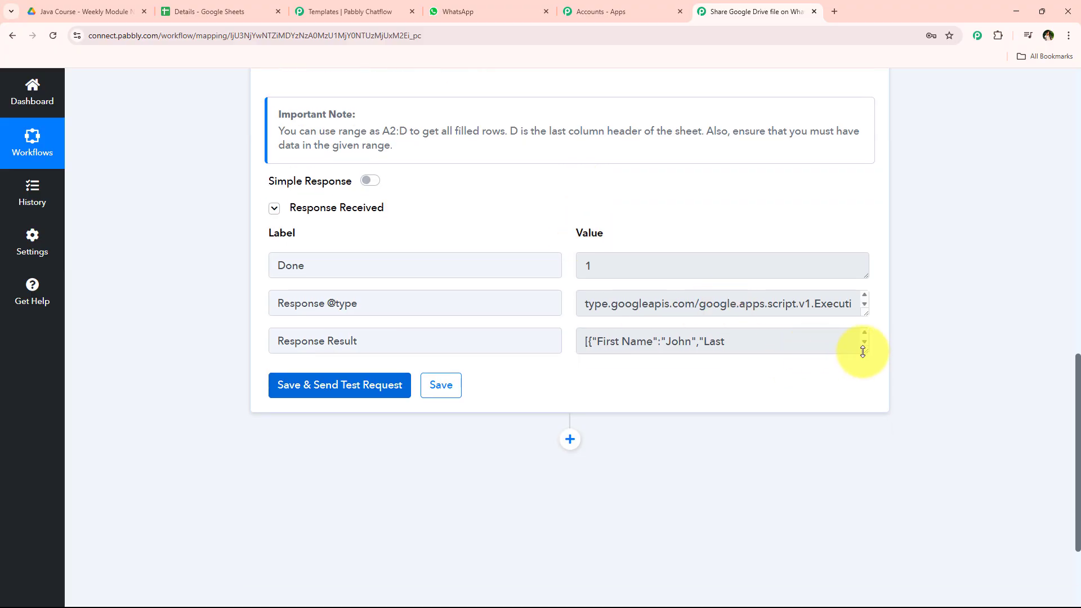
pyautogui.moveTo(862, 351); pyautogui.dragTo(865, 529)
pyautogui.scroll(-5, 700, 425)
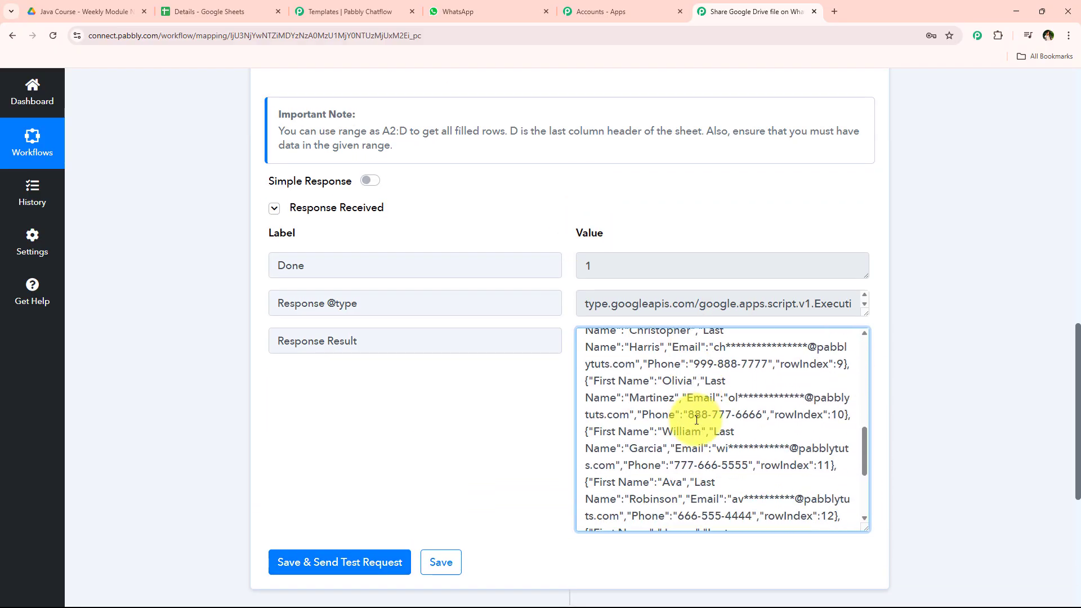
pyautogui.scroll(-6, 696, 419)
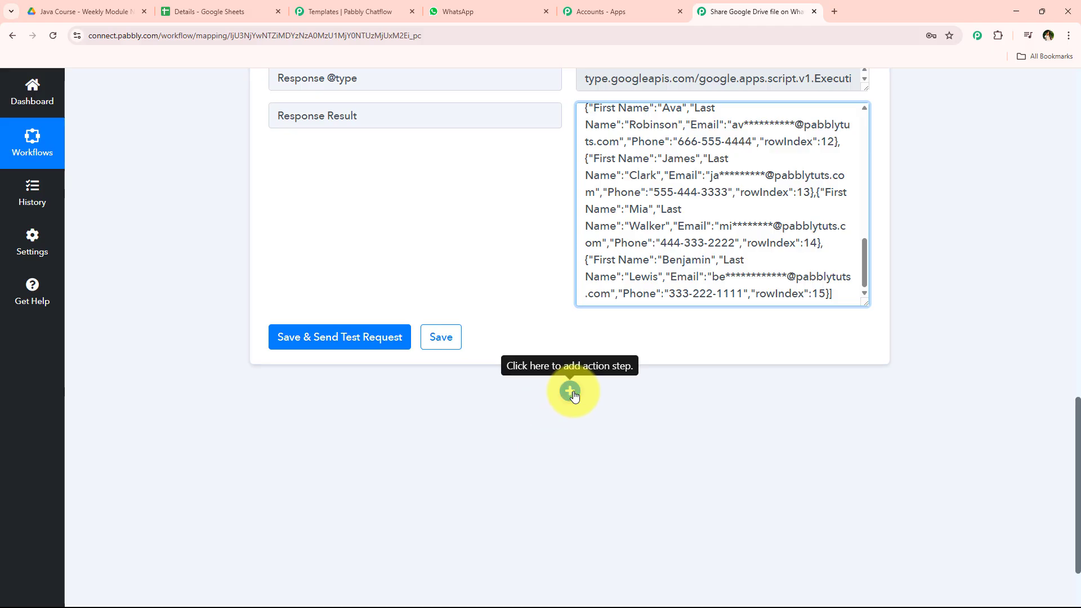
# Step: Add a new action step using Iterator (Pabbly) with the Process Arrays event
pyautogui.click(571, 391)
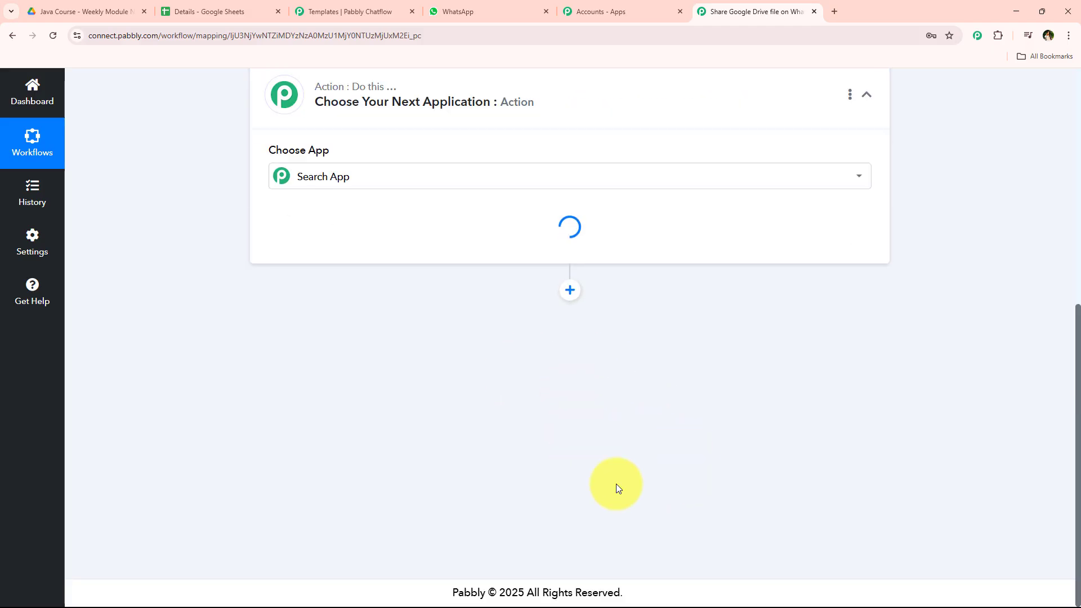
pyautogui.write('I')
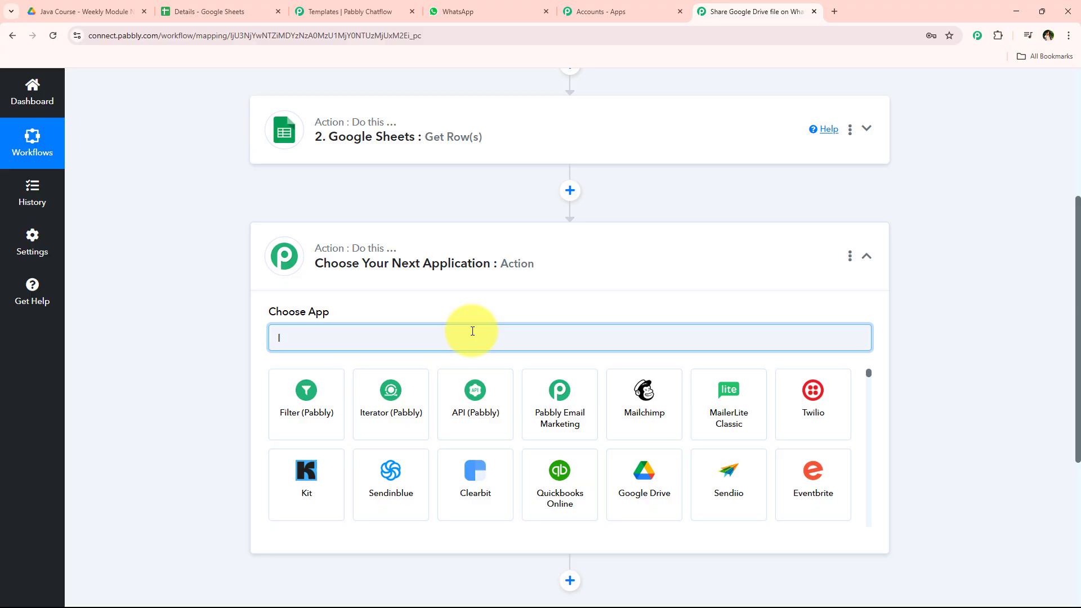
pyautogui.click(391, 405)
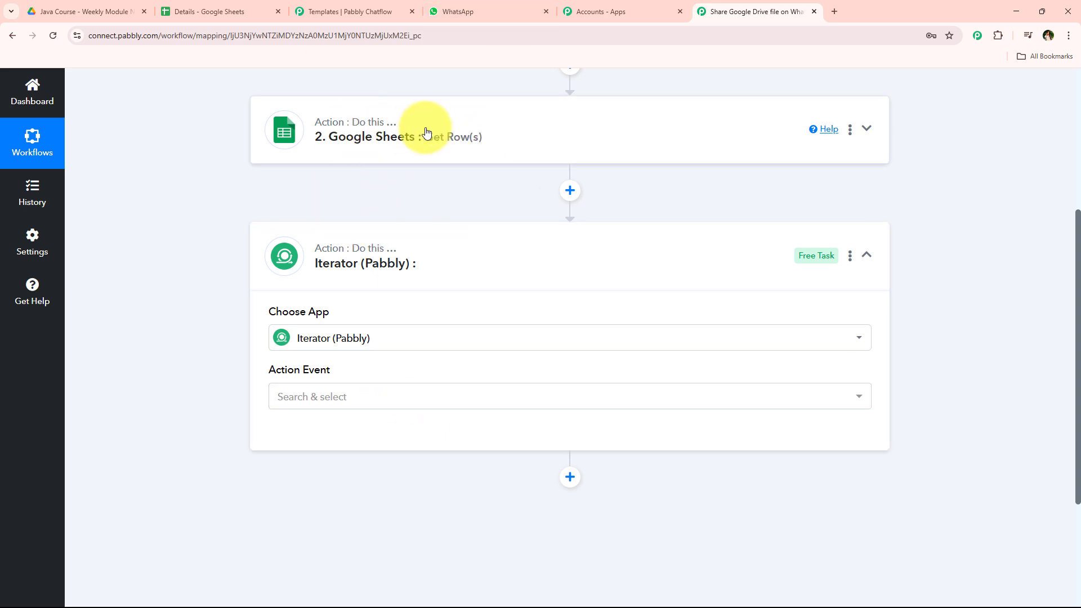
pyautogui.click(381, 396)
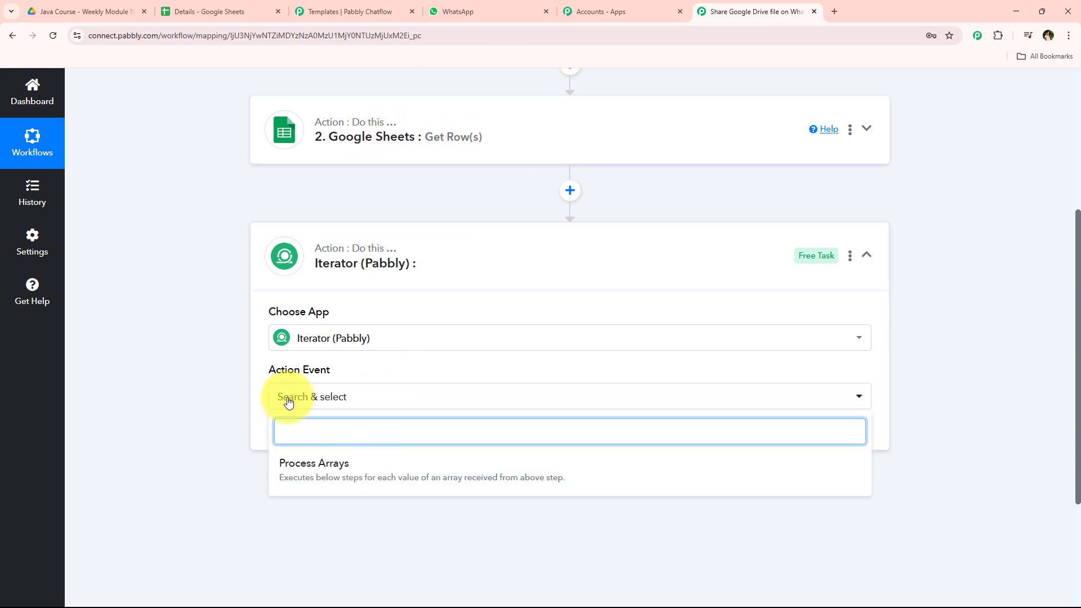
pyautogui.click(354, 479)
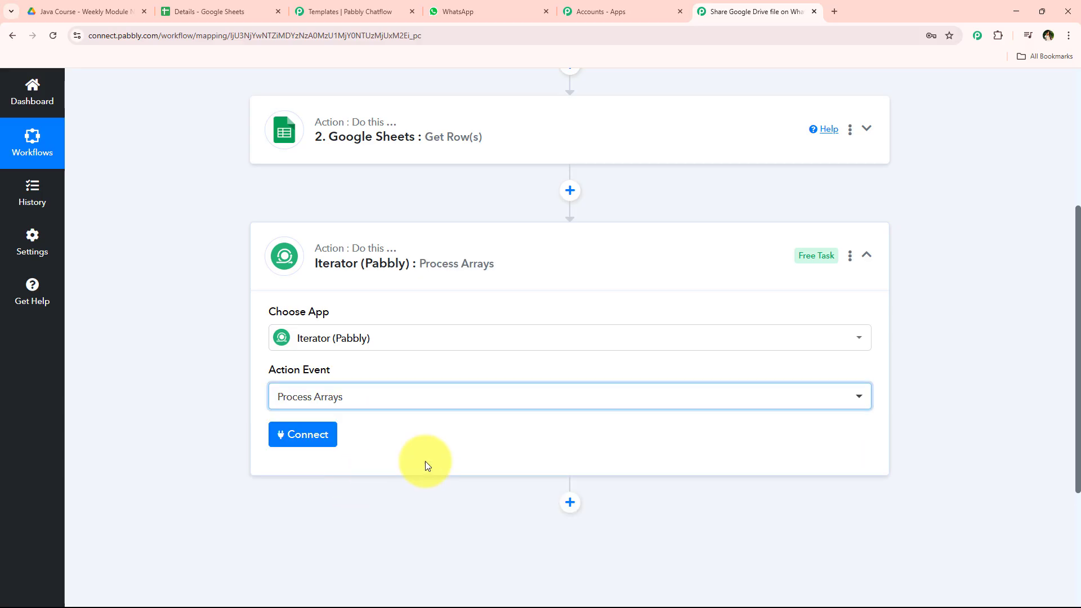
# Step: Connect the Iterator, choose 2. Response Result [] as the array, and save it with a test request
pyautogui.click(330, 439)
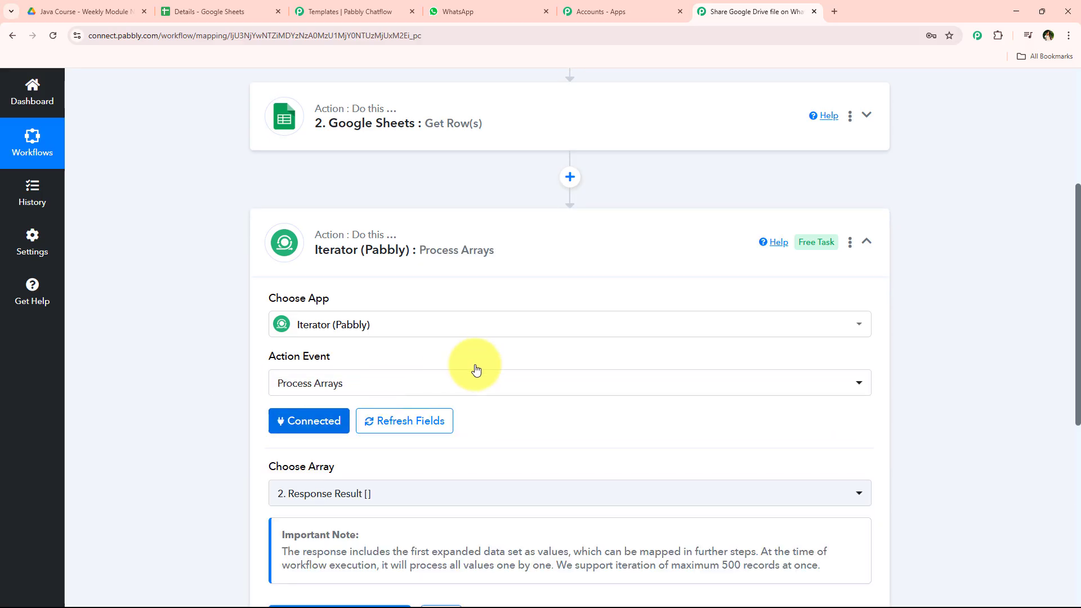
pyautogui.scroll(-5, 475, 366)
pyautogui.click(372, 236)
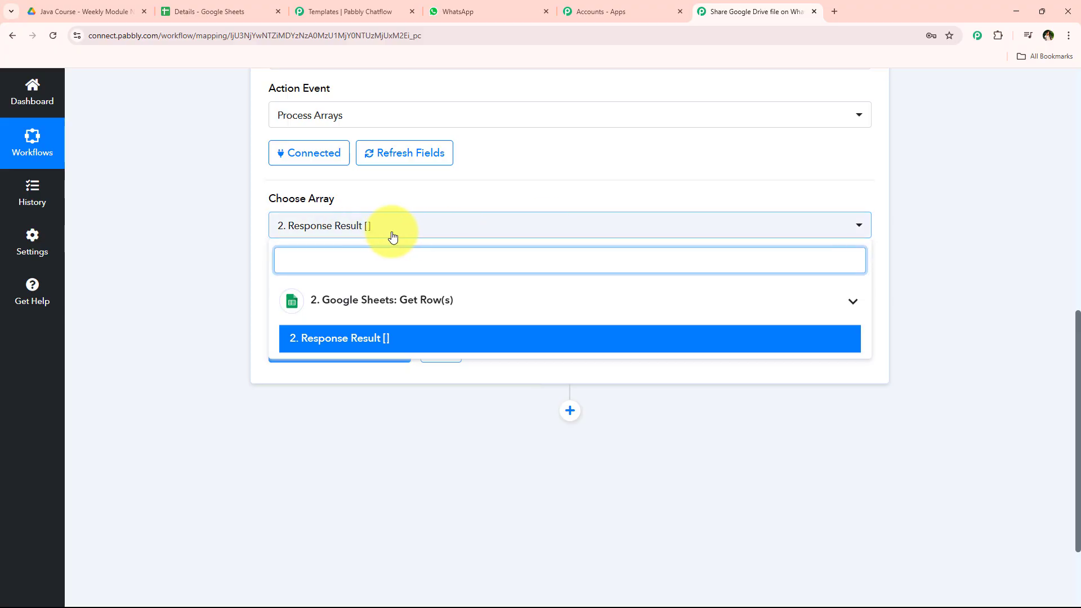
pyautogui.click(430, 337)
pyautogui.click(341, 354)
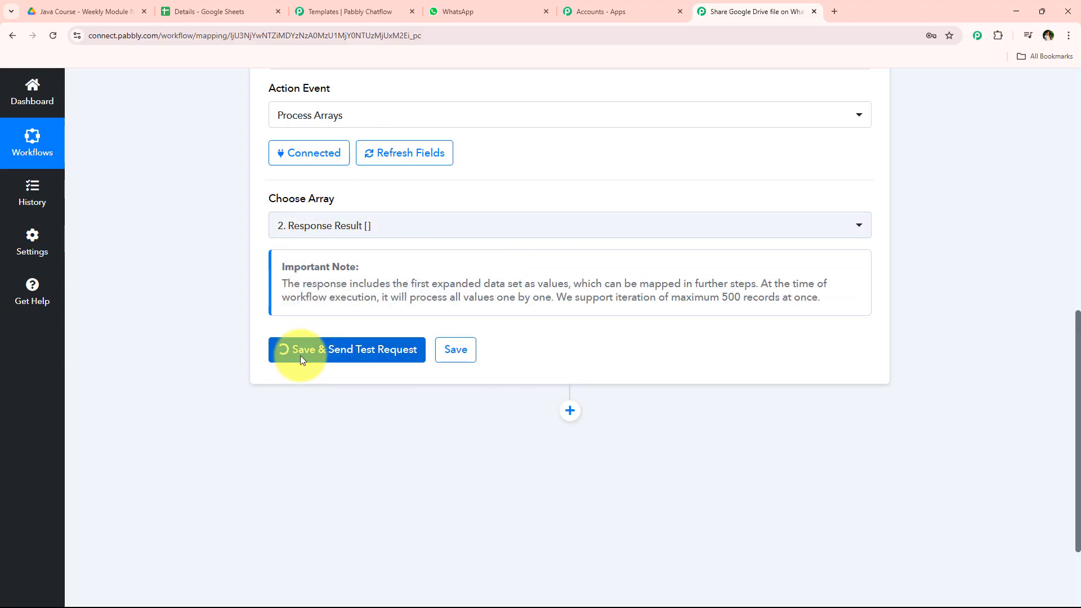
# Step: Review the contact fields returned by the Iterator test and save the Iterator step
pyautogui.scroll(-1, 258, 369)
pyautogui.scroll(-1, 258, 369)
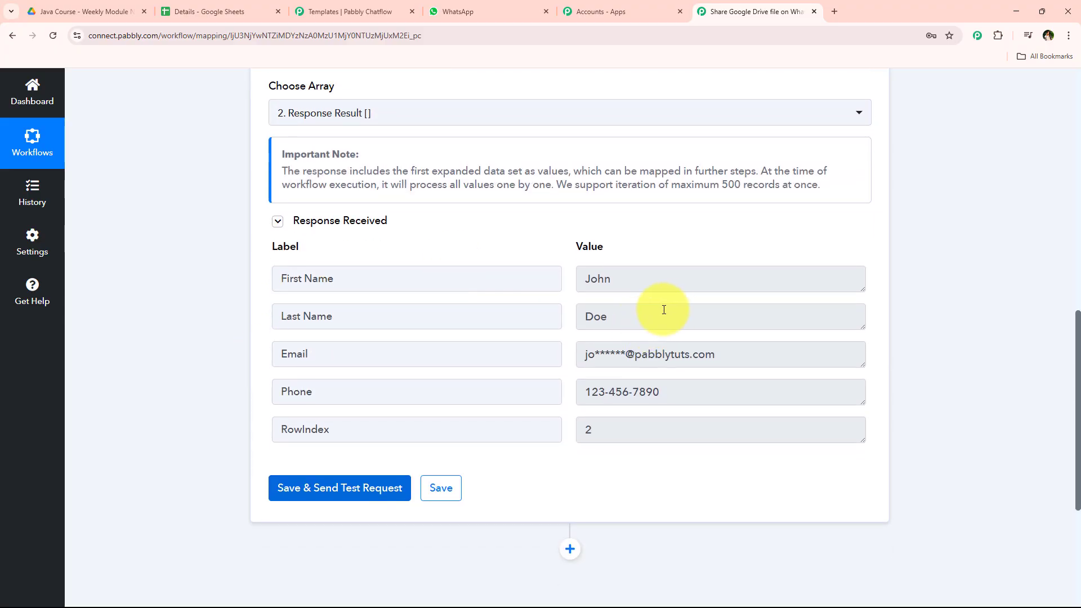
pyautogui.moveTo(701, 280); pyautogui.dragTo(458, 296)
pyautogui.moveTo(665, 314); pyautogui.dragTo(413, 295)
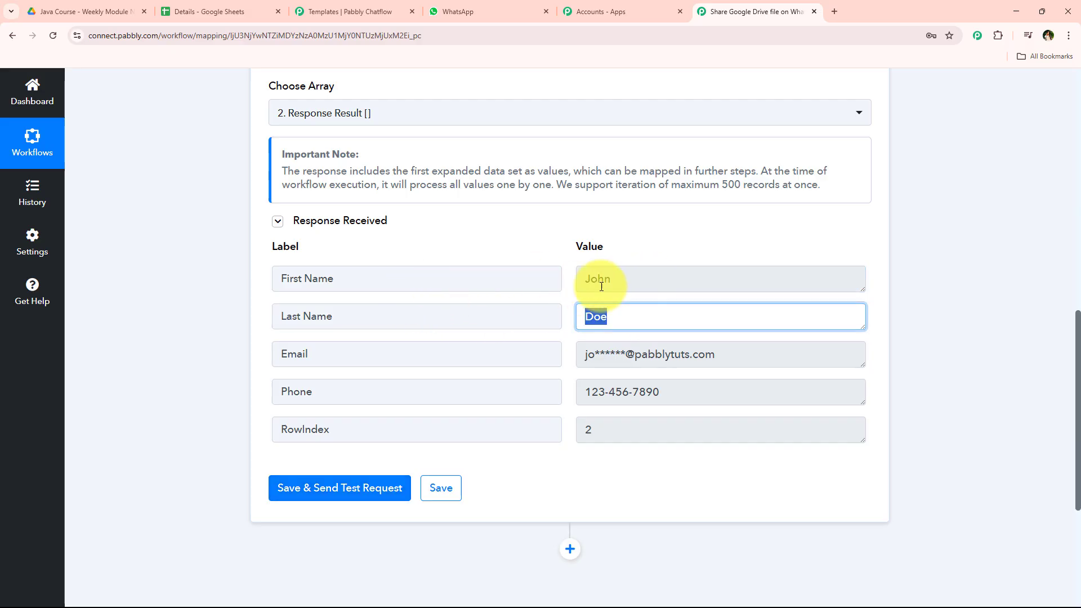
pyautogui.moveTo(613, 282); pyautogui.dragTo(516, 284)
pyautogui.moveTo(767, 314); pyautogui.dragTo(580, 316)
pyautogui.moveTo(782, 354); pyautogui.dragTo(472, 362)
pyautogui.moveTo(752, 394); pyautogui.dragTo(488, 417)
pyautogui.moveTo(693, 429); pyautogui.dragTo(490, 431)
pyautogui.click(646, 499)
pyautogui.click(442, 488)
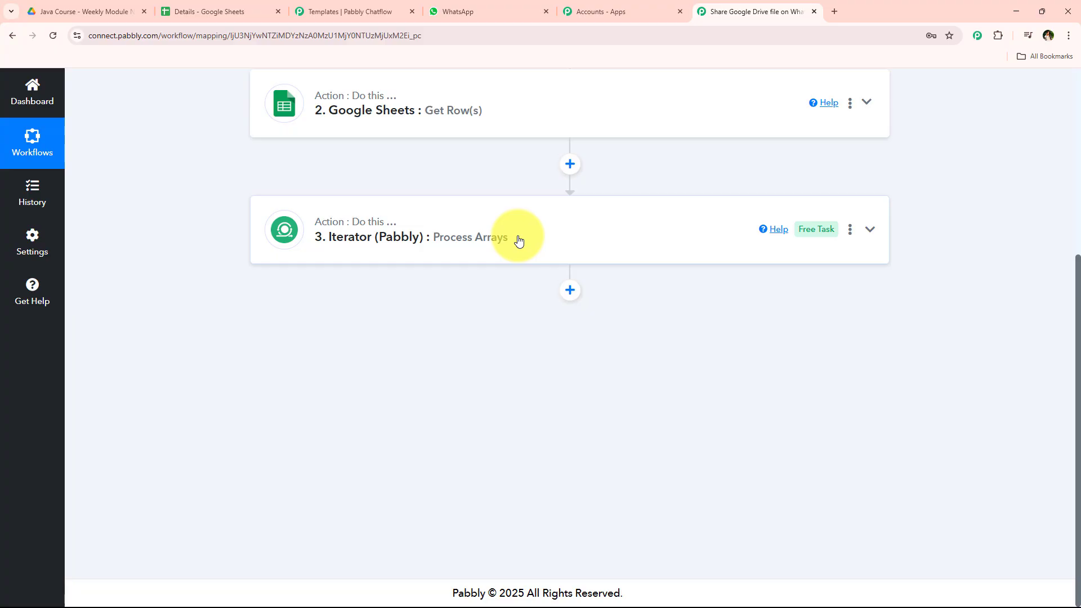
# Step: Add a new action step below the Iterator (Pabbly) step
pyautogui.click(191, 12)
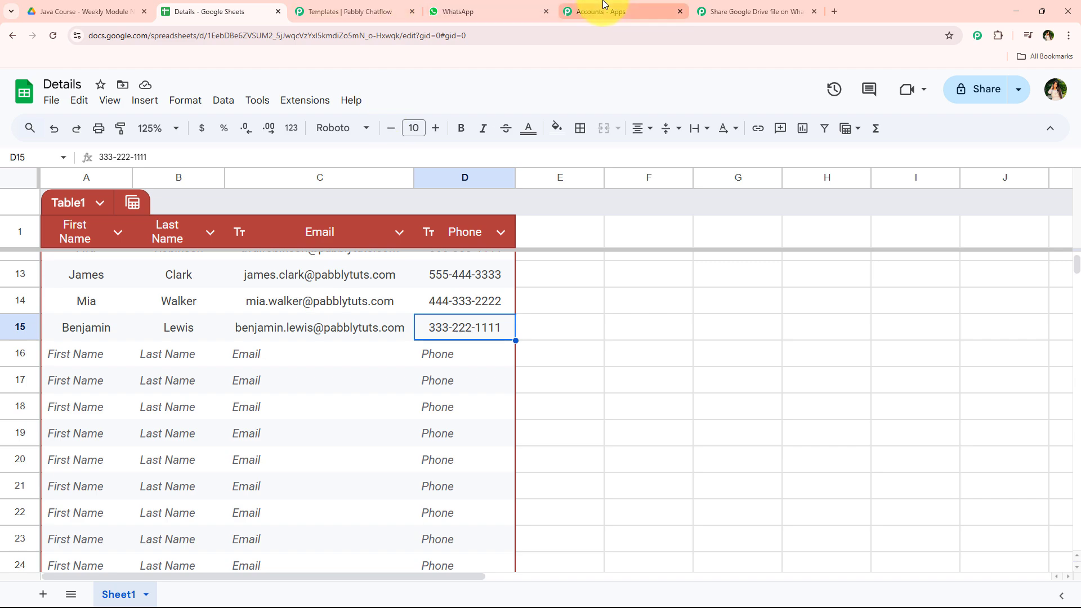
pyautogui.click(349, 12)
pyautogui.click(754, 12)
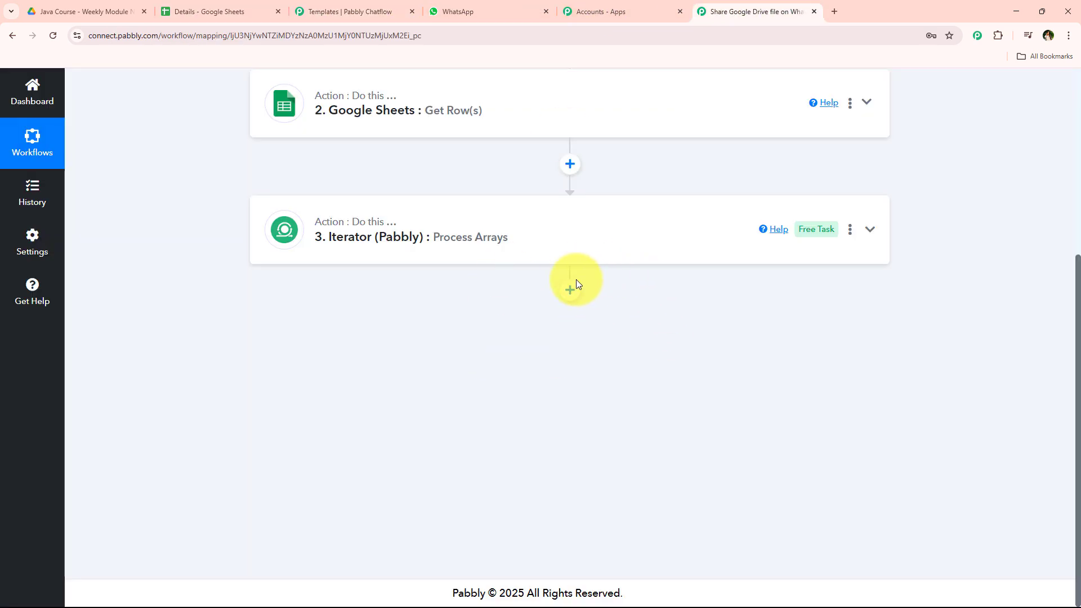
pyautogui.scroll(5, 434, 391)
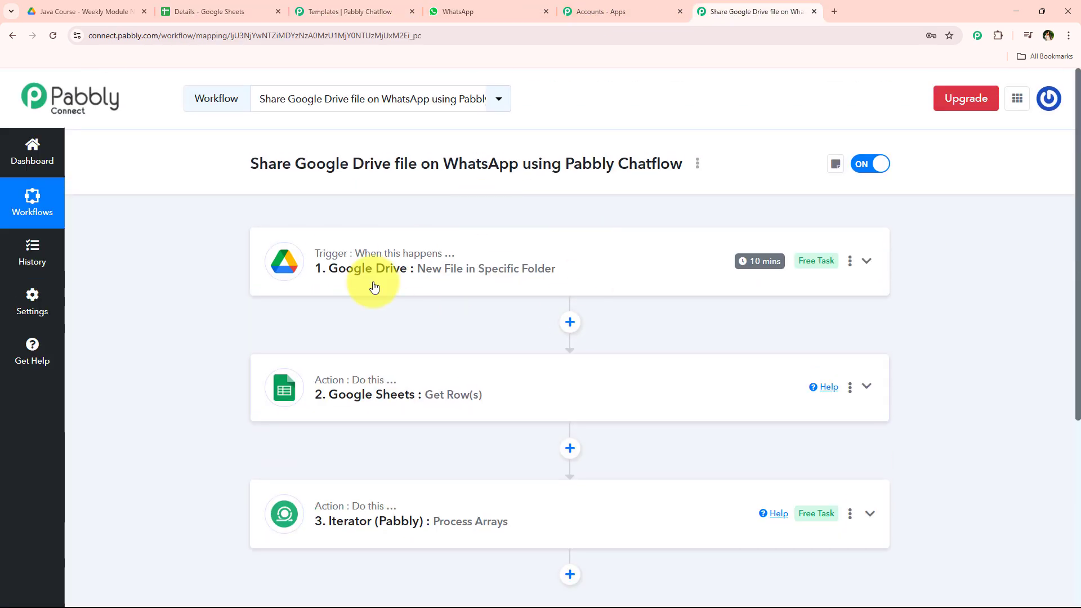
pyautogui.scroll(-3, 374, 287)
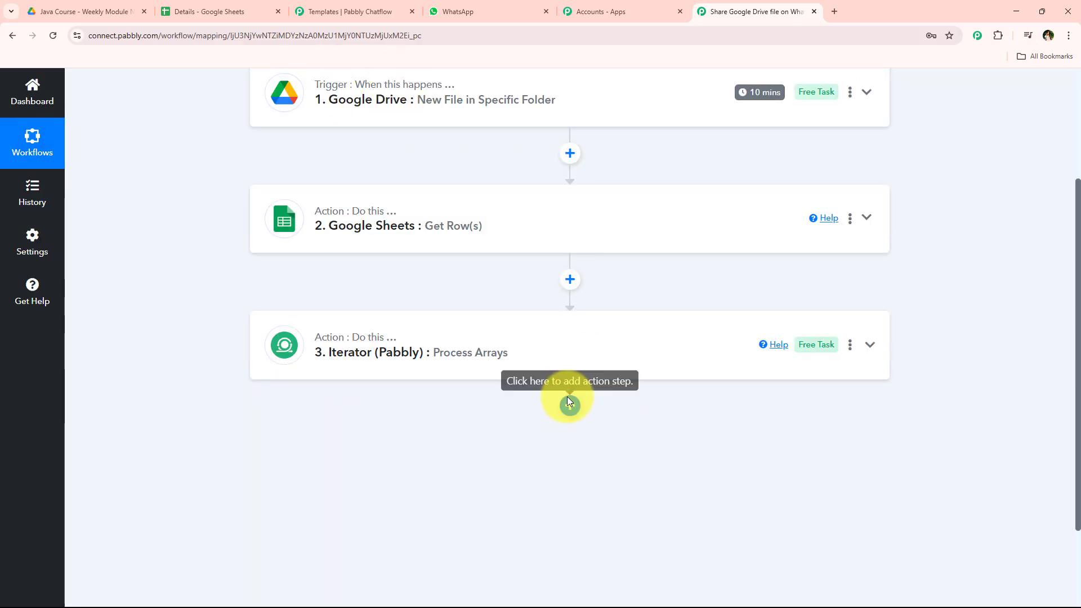
pyautogui.click(569, 403)
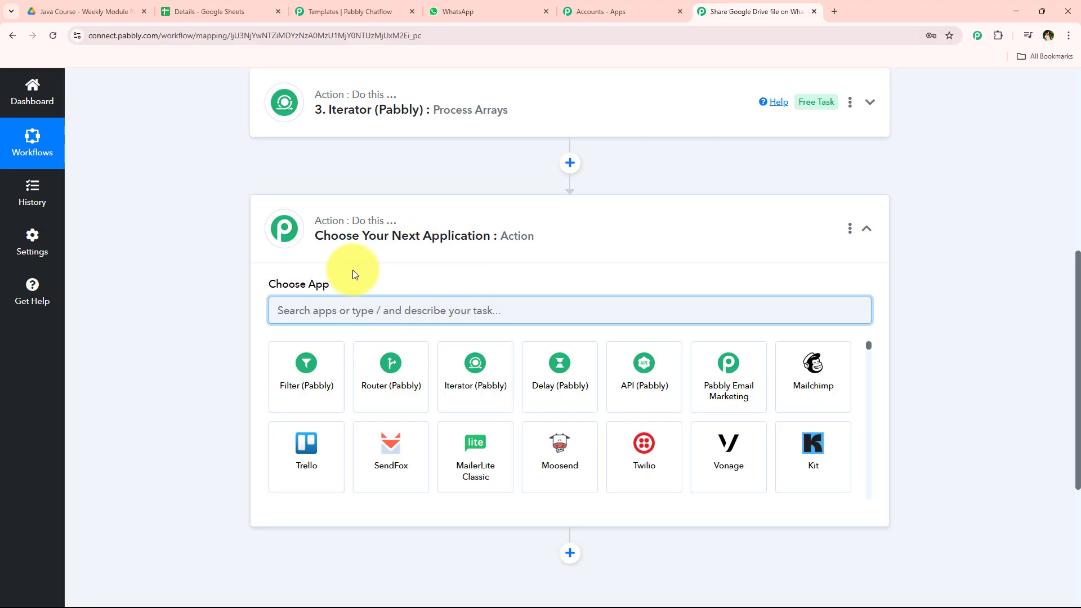
# Step: Search for and choose Pabbly Chatflow as the app for the new action step
pyautogui.click(320, 4)
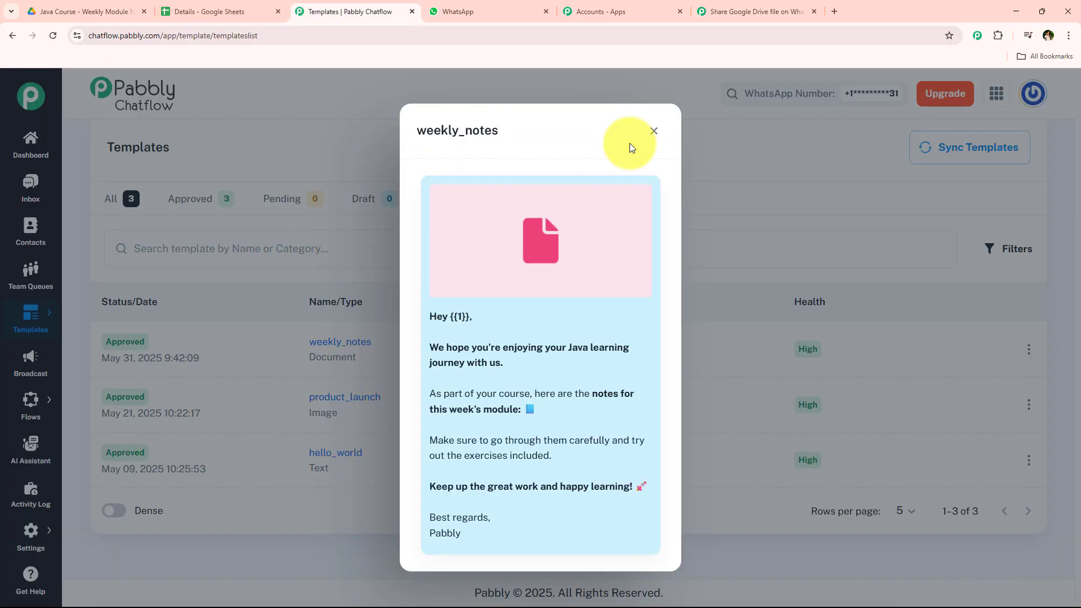
pyautogui.click(647, 135)
pyautogui.scroll(3, 242, 234)
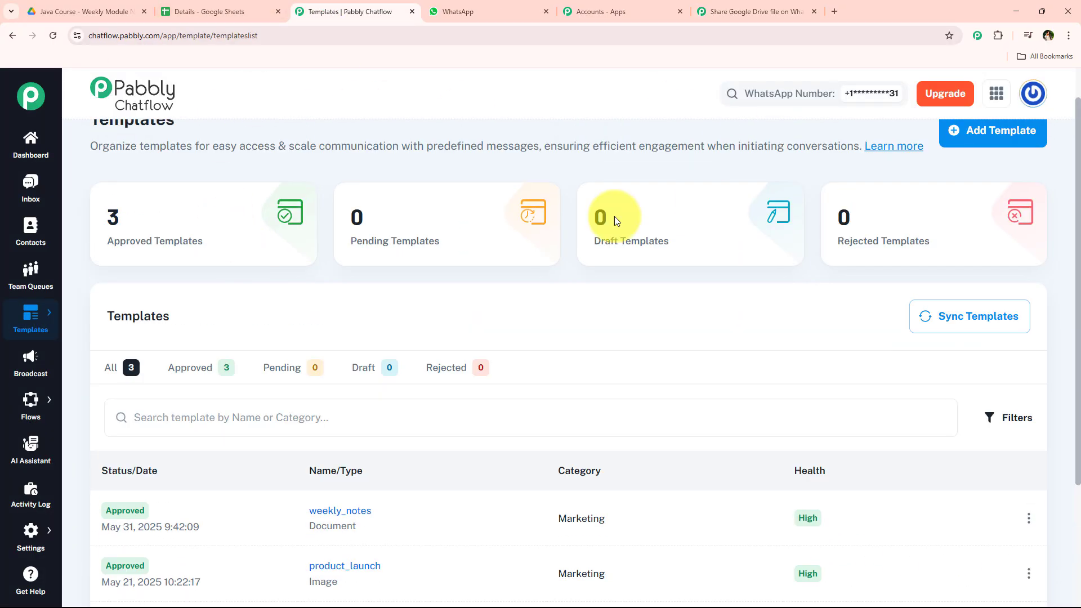
pyautogui.click(726, 10)
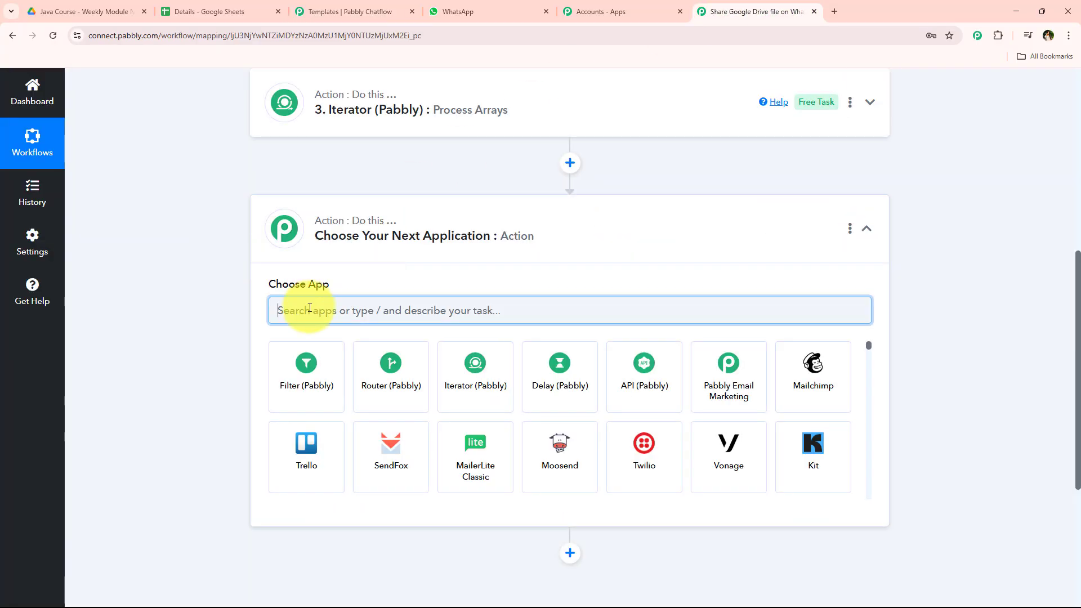
pyautogui.write('Pa')
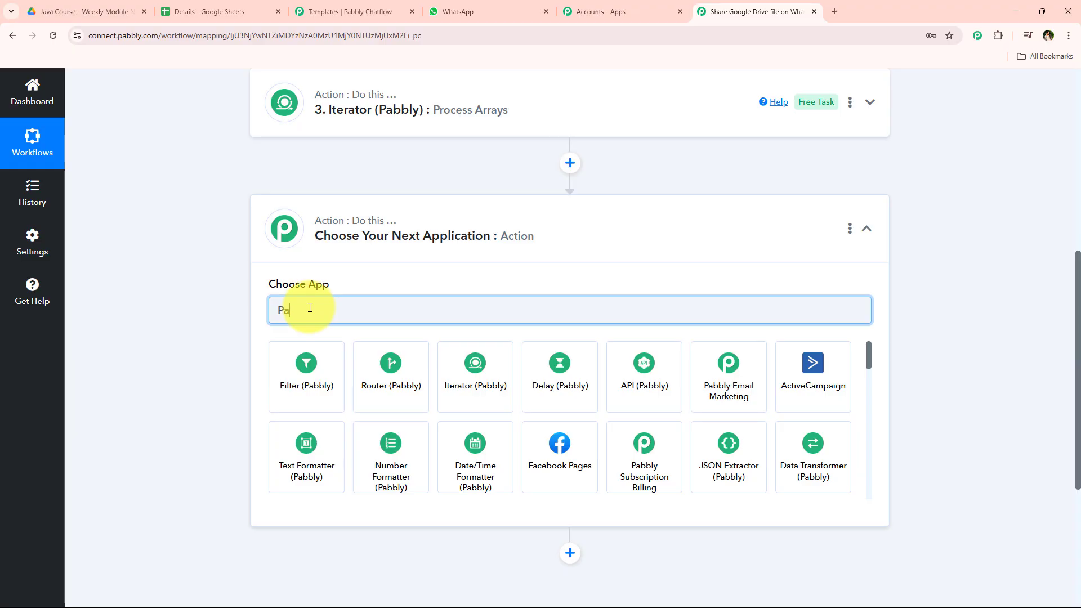
pyautogui.write('bbly Cha')
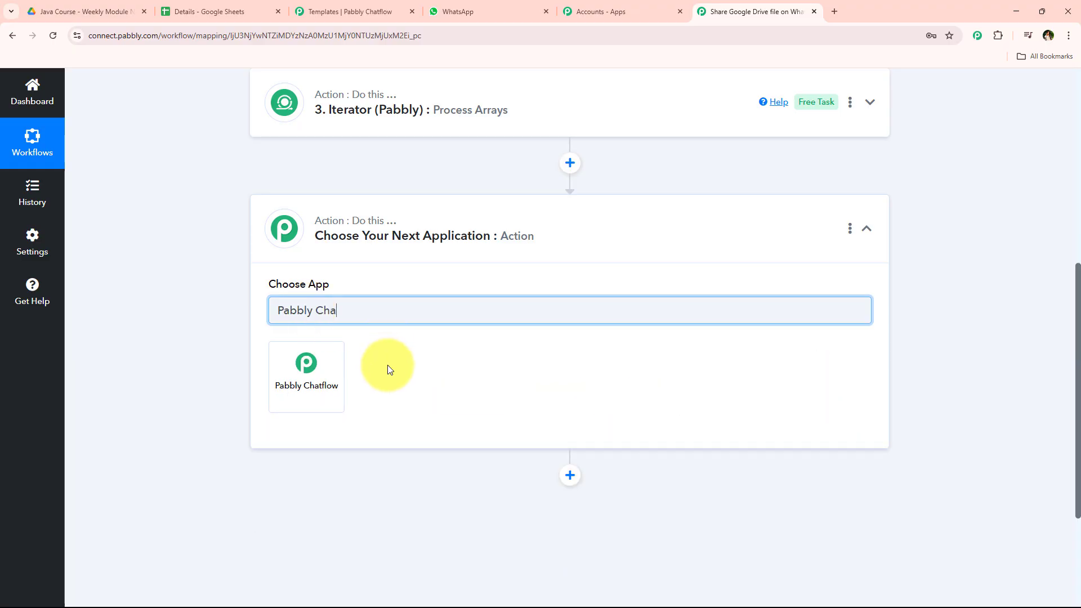
pyautogui.click(293, 390)
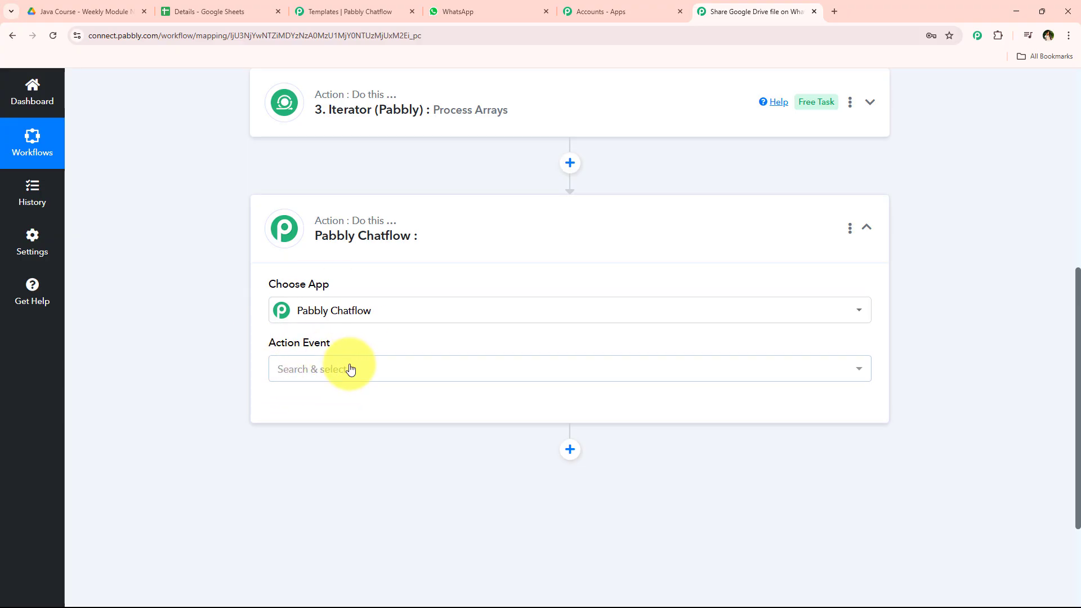
# Step: Set the action event to Send Template Message and start connecting the Pabbly Chatflow account
pyautogui.click(350, 369)
pyautogui.scroll(-2, 425, 259)
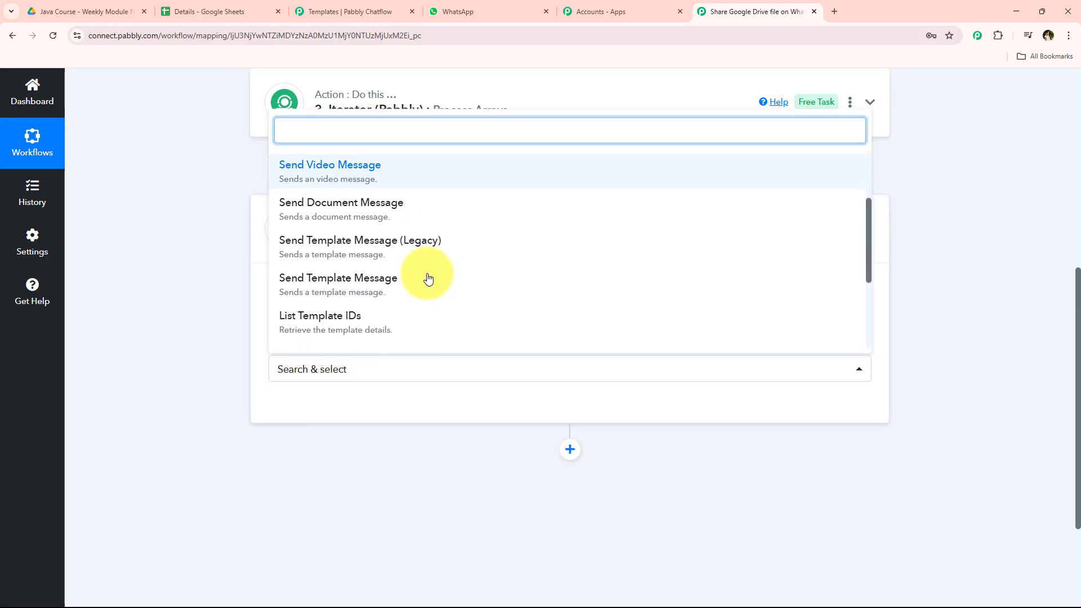
pyautogui.click(425, 275)
pyautogui.click(304, 414)
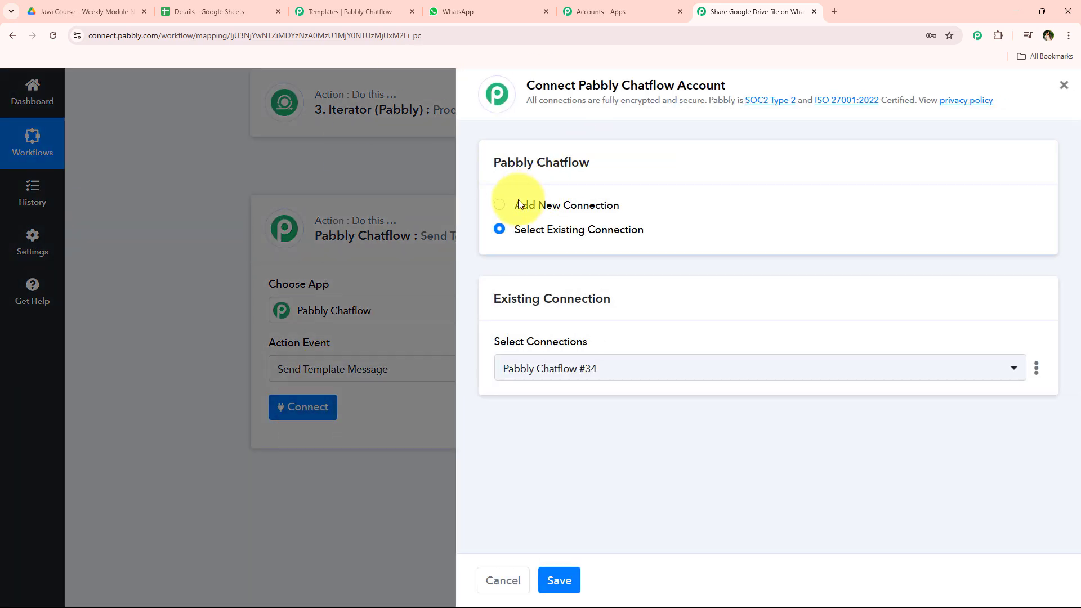
# Step: Choose to add a new Pabbly Chatflow connection instead of an existing one
pyautogui.moveTo(514, 204); pyautogui.dragTo(637, 211)
pyautogui.moveTo(516, 231); pyautogui.dragTo(679, 250)
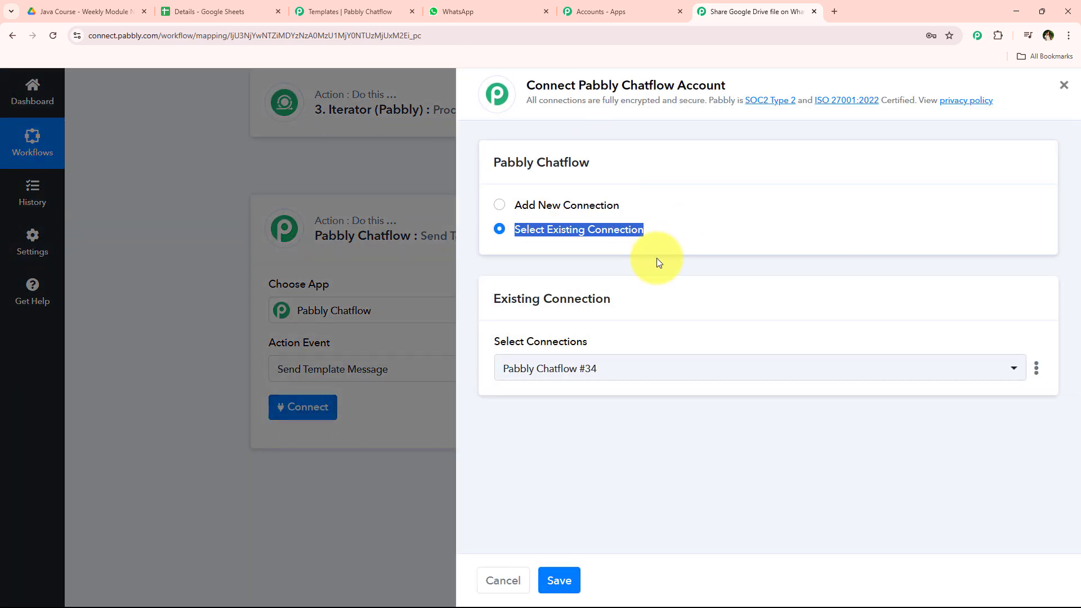
pyautogui.click(659, 260)
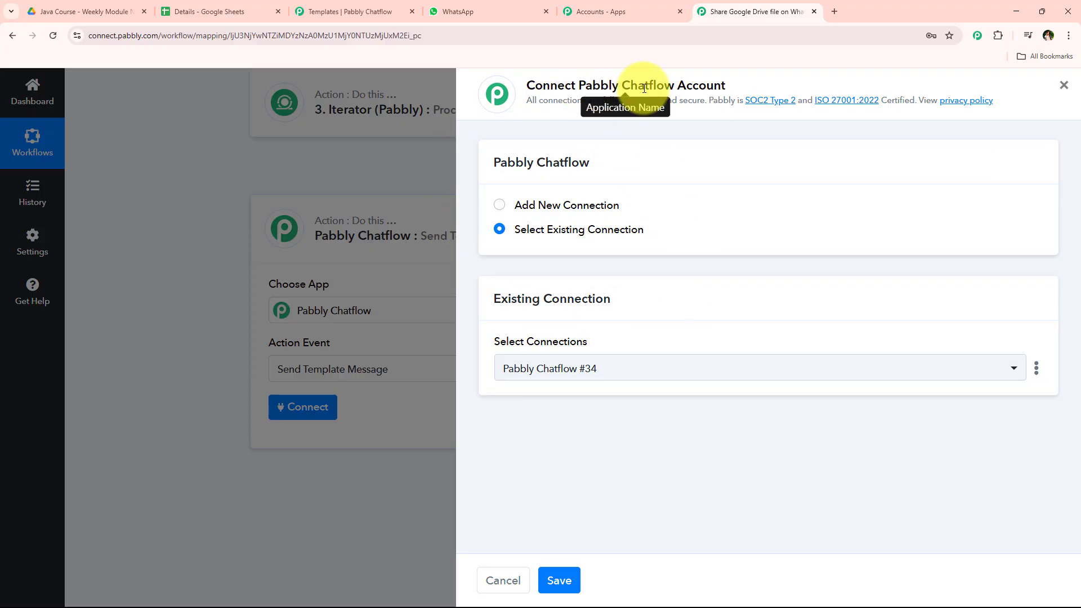
pyautogui.moveTo(579, 85); pyautogui.dragTo(849, 90)
pyautogui.click(844, 85)
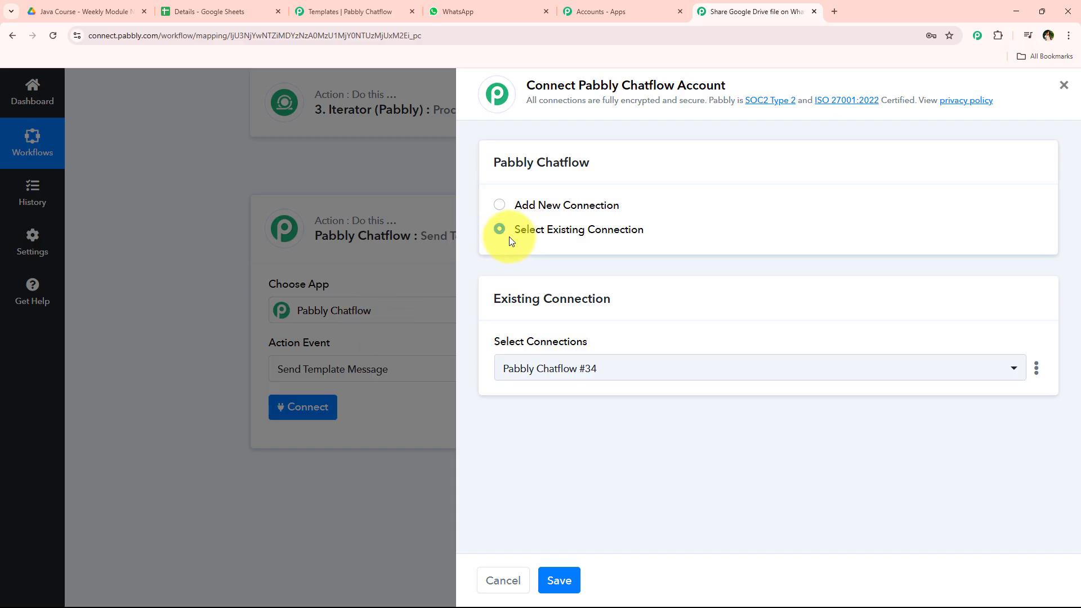
pyautogui.moveTo(495, 229); pyautogui.dragTo(748, 231)
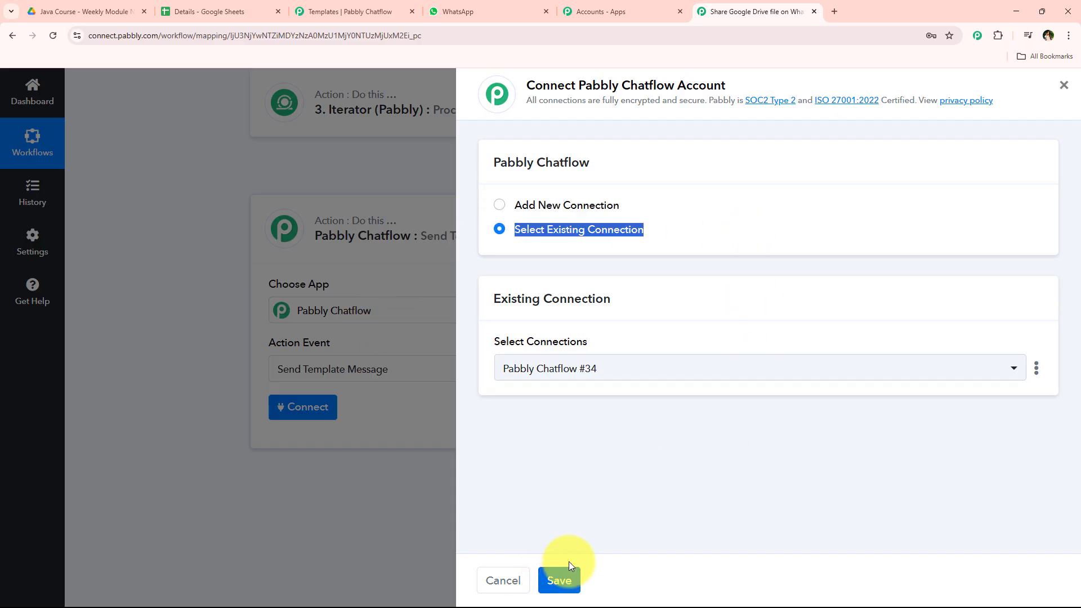
pyautogui.click(552, 206)
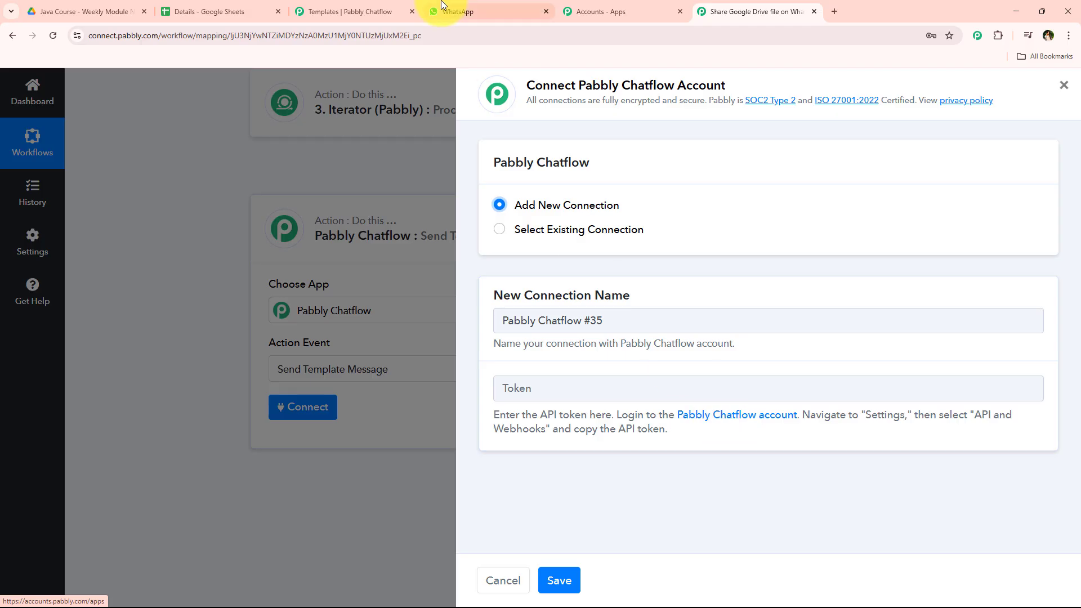
# Step: Copy the API token from the API & Webhooks settings in Pabbly Chatflow
pyautogui.click(388, 10)
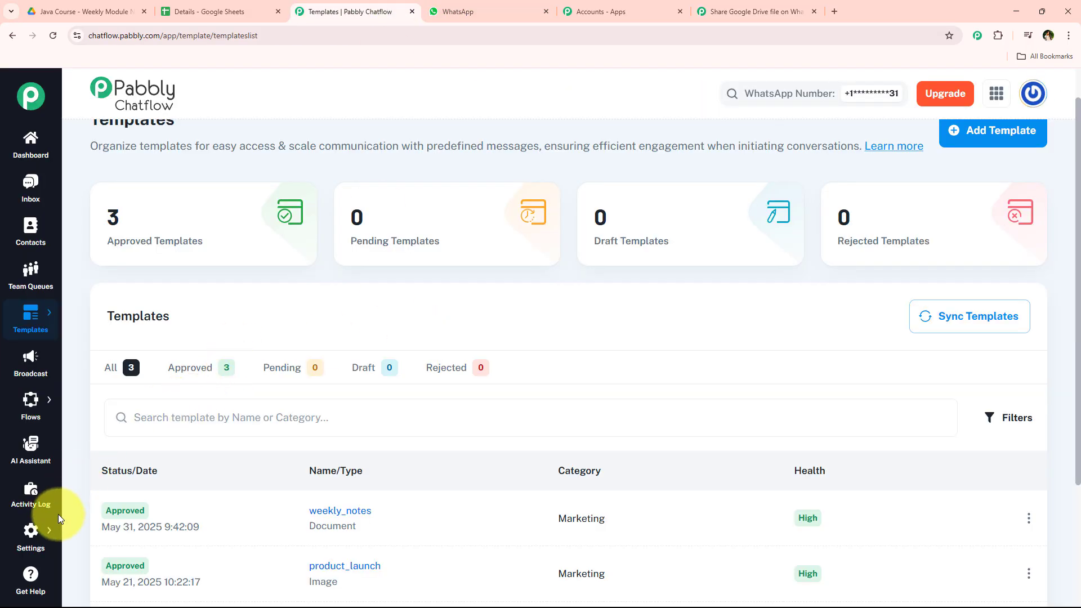
pyautogui.moveTo(28, 536)
pyautogui.click(107, 526)
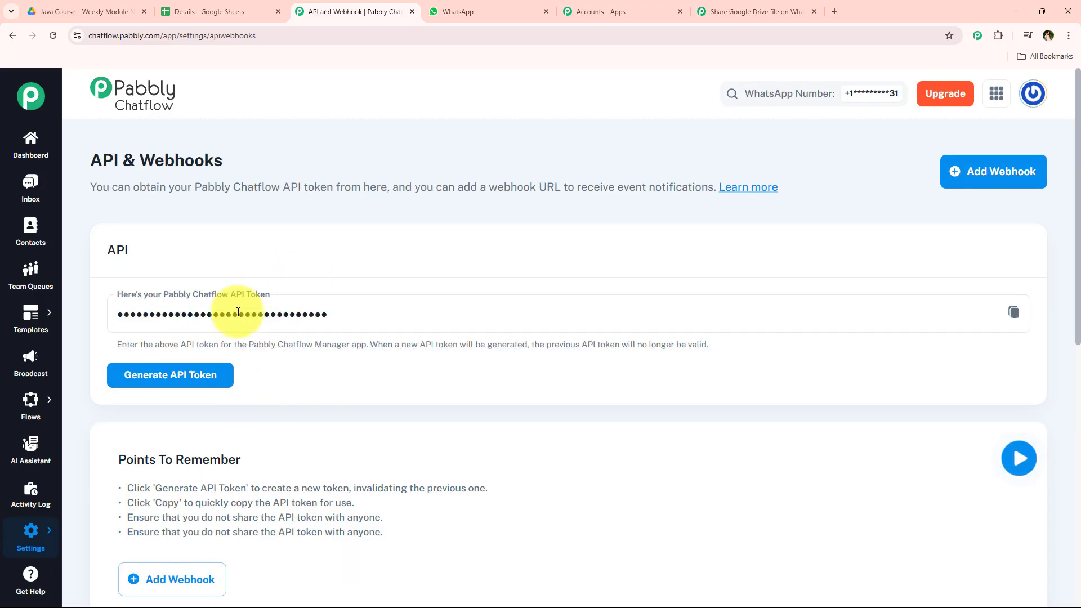
pyautogui.click(1014, 313)
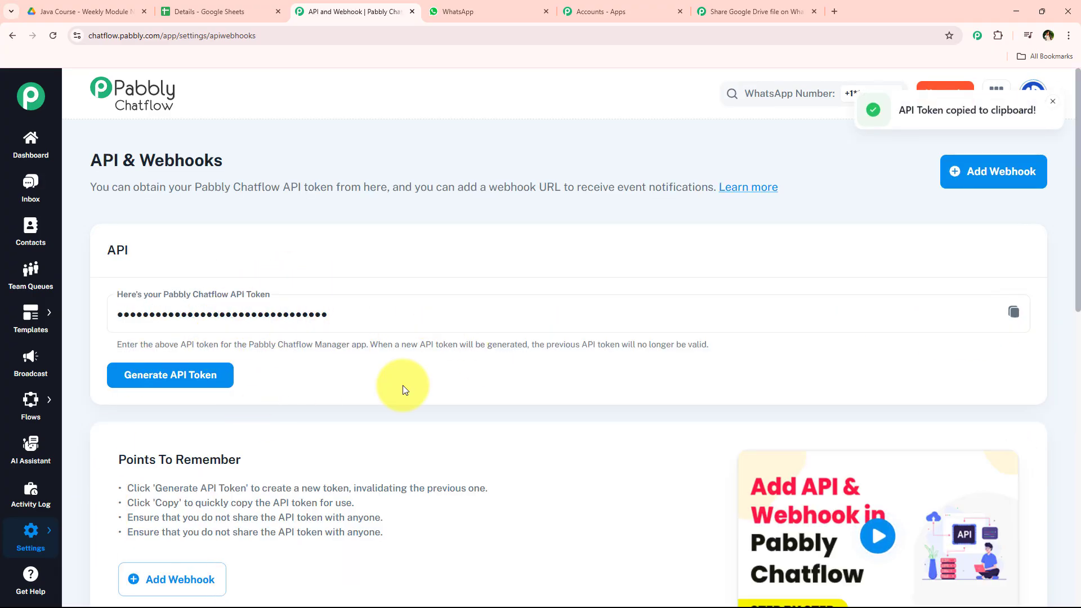
pyautogui.scroll(-2, 403, 386)
pyautogui.scroll(2, 403, 386)
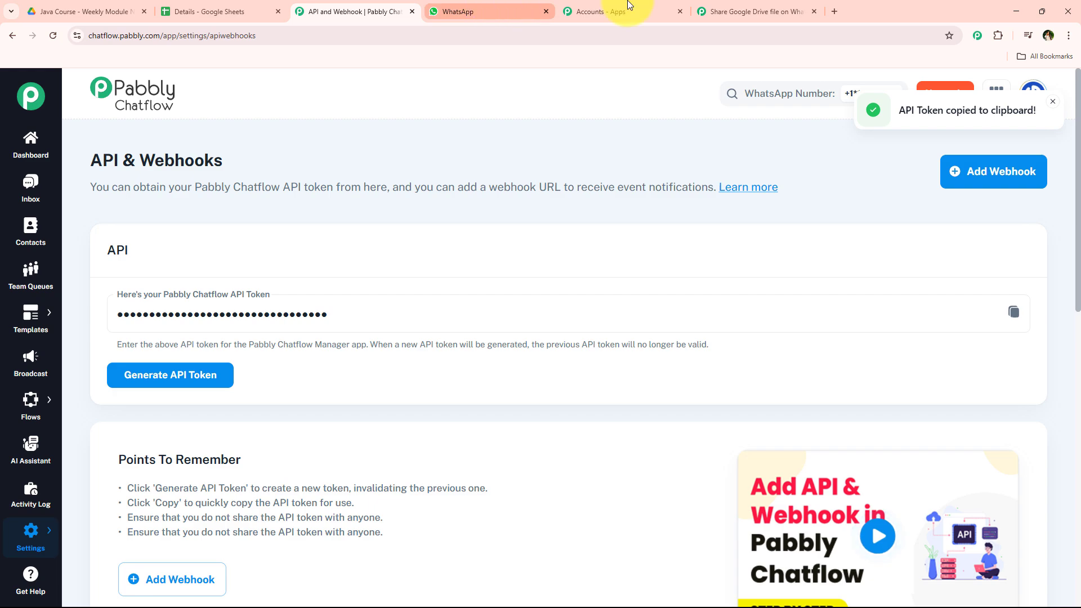
# Step: Paste the API token into the new connection's Token field in the workflow
pyautogui.click(749, 11)
pyautogui.rightClick(547, 385)
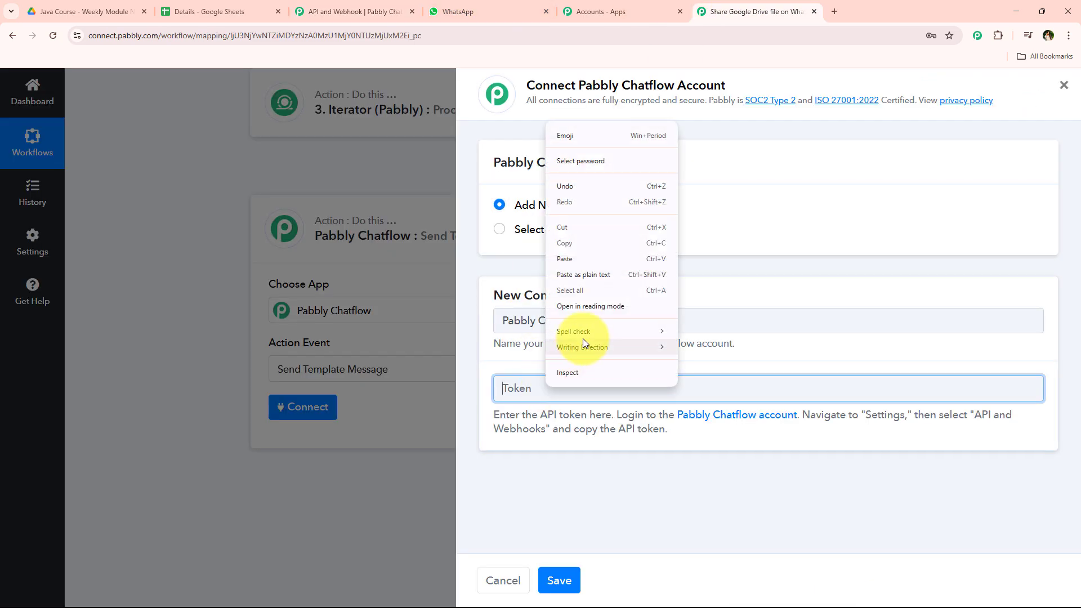
pyautogui.click(593, 275)
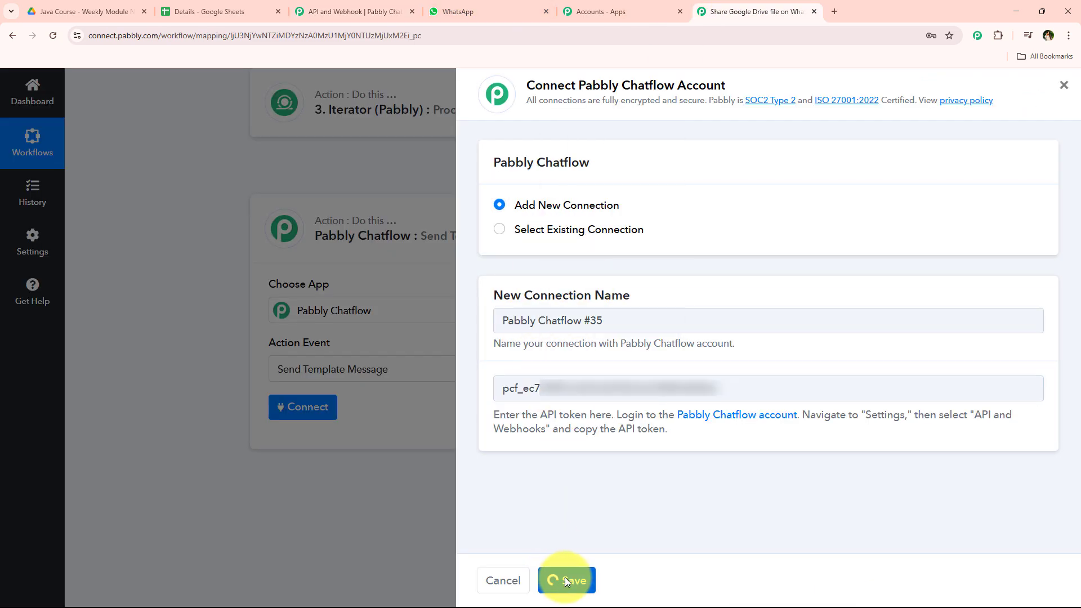
pyautogui.scroll(-1, 256, 438)
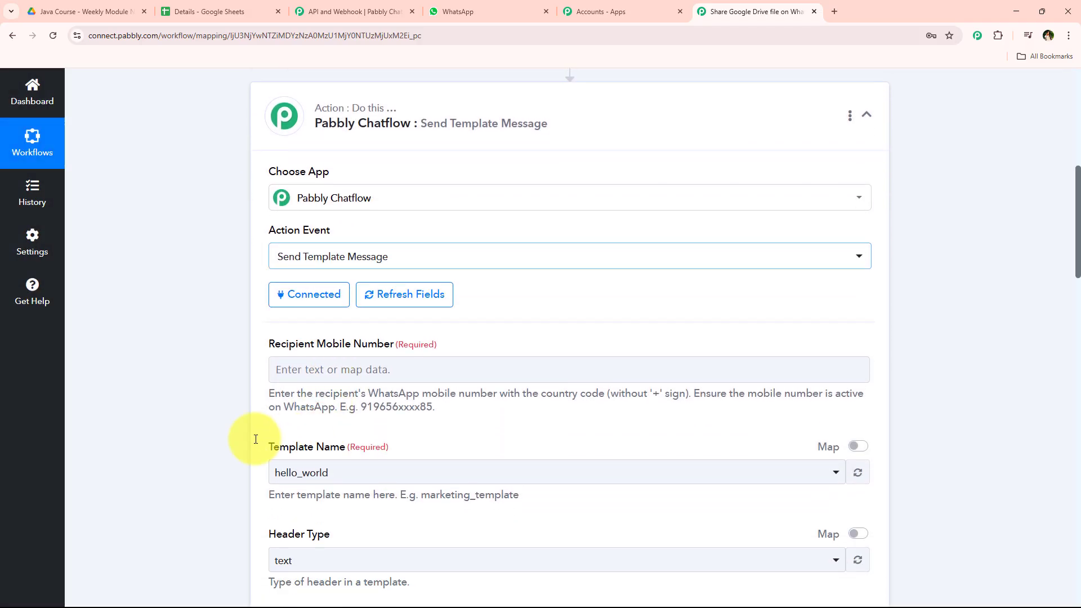
pyautogui.click(255, 439)
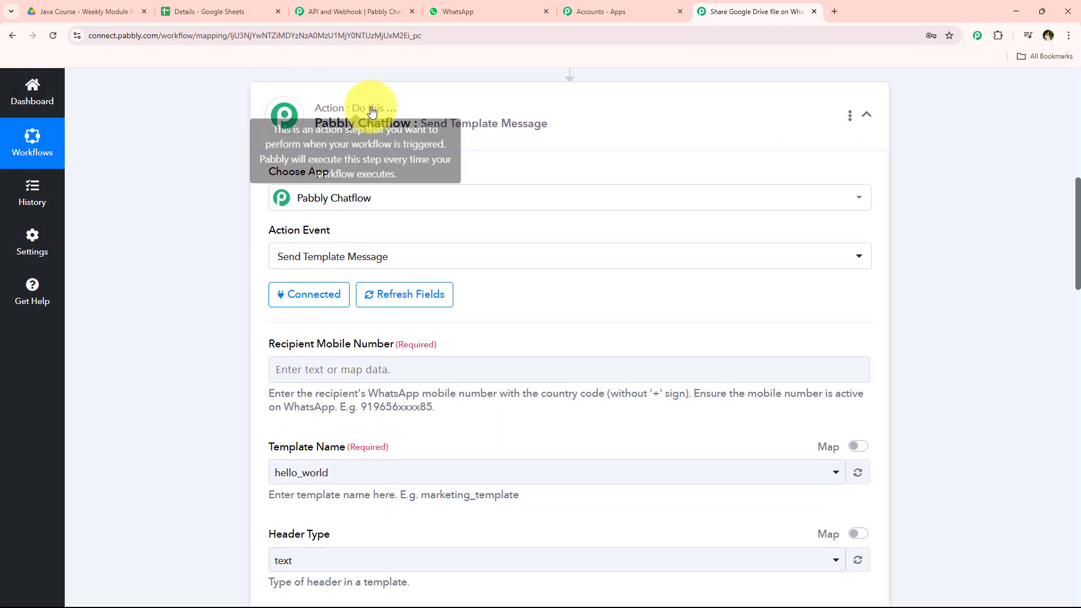
pyautogui.scroll(-2, 258, 268)
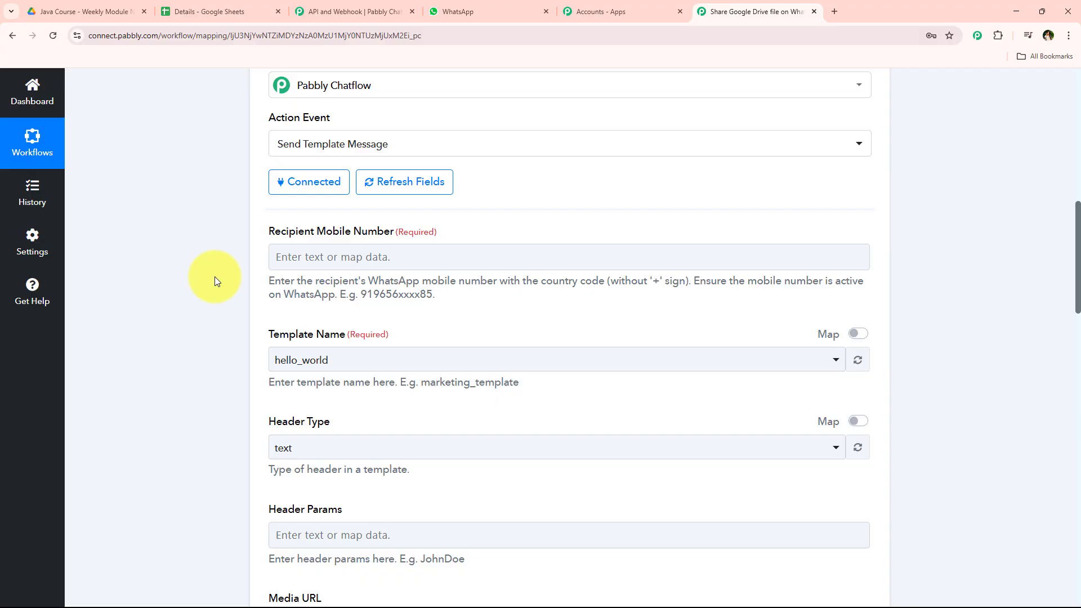
pyautogui.moveTo(251, 231); pyautogui.dragTo(390, 232)
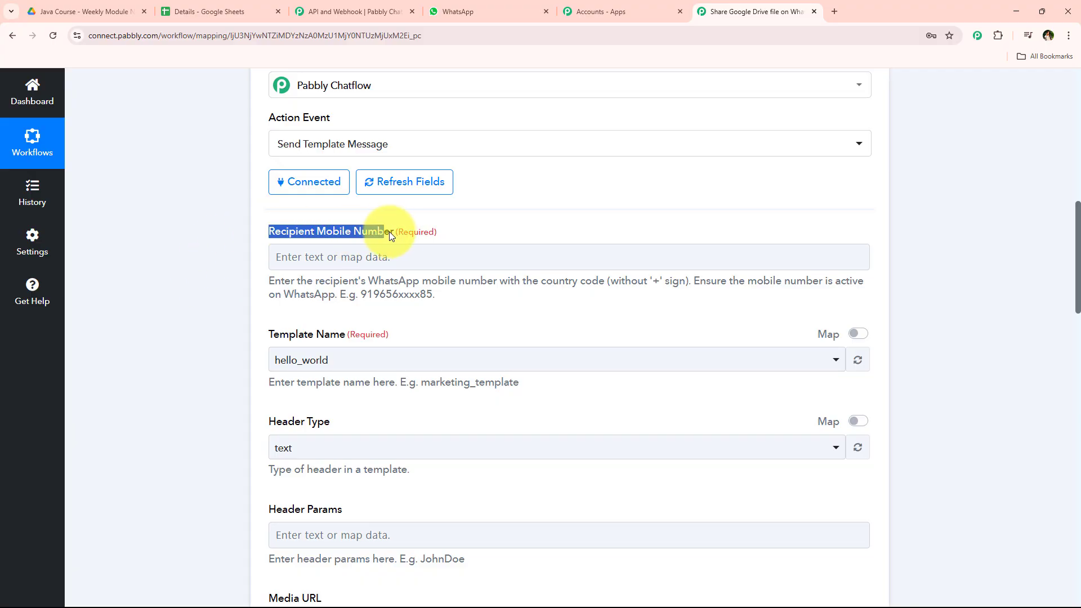
pyautogui.click(389, 247)
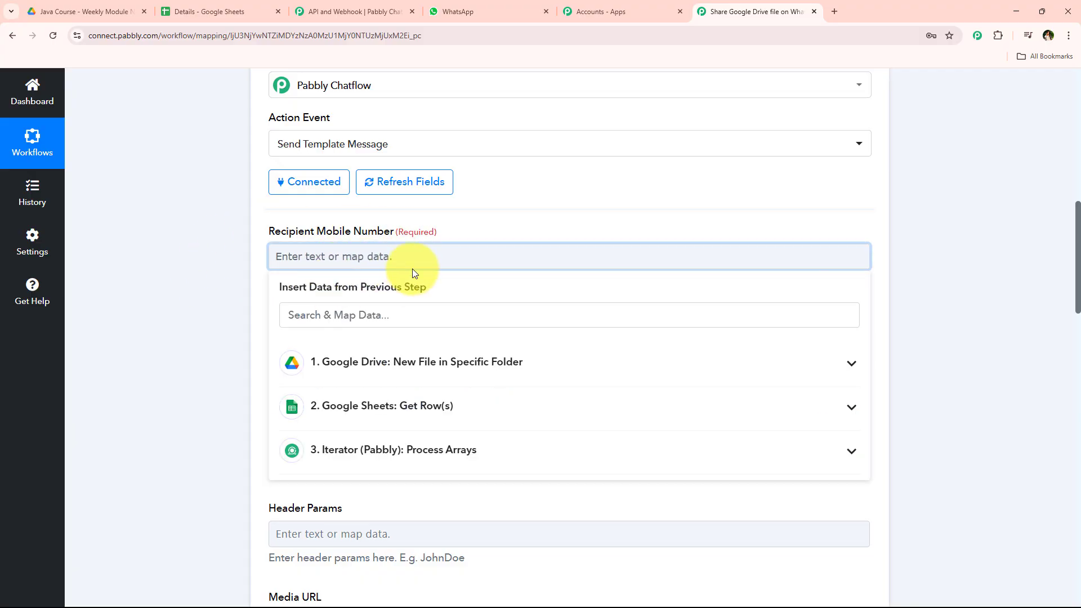
pyautogui.write('12356')
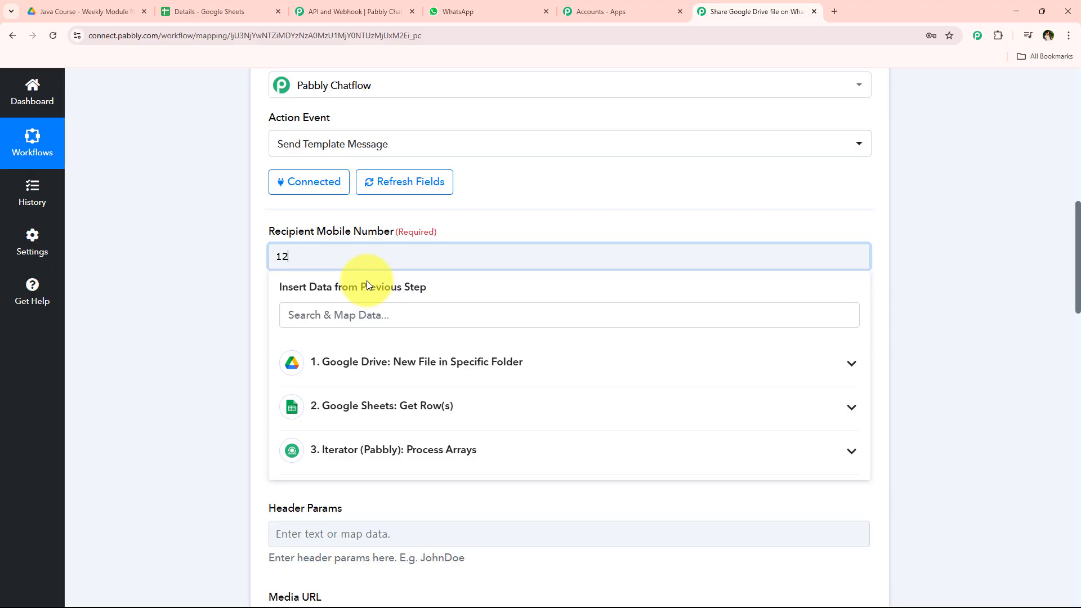
pyautogui.press('BackSpace')
pyautogui.press('BackSpace')
pyautogui.press('BackSpace')
pyautogui.press('BackSpace')
pyautogui.press('BackSpace')
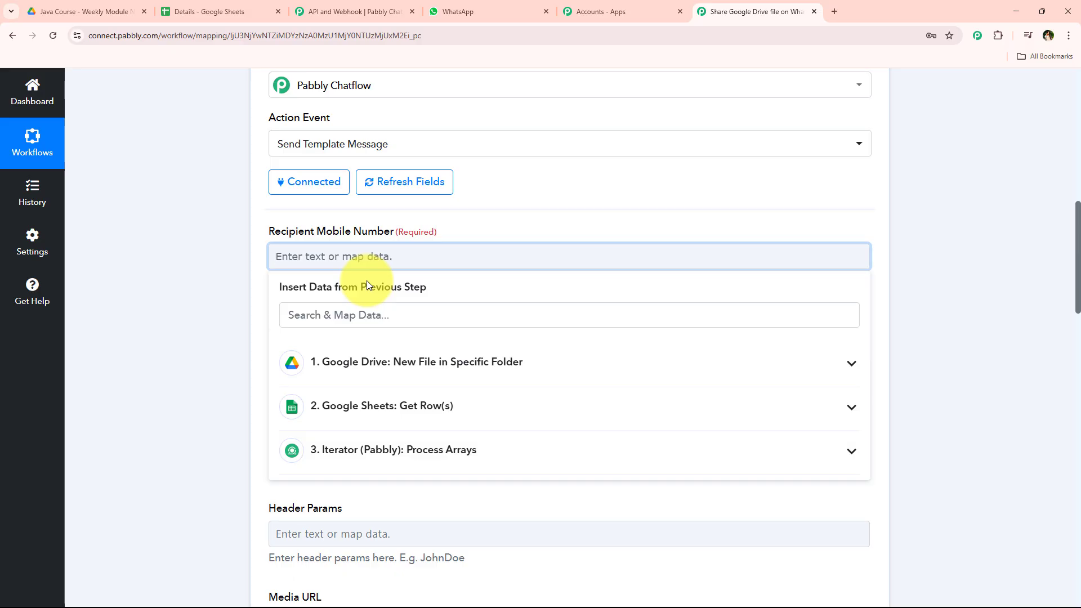
# Step: Map the iterator's Phone value into the Recipient Mobile Number field
pyautogui.click(371, 313)
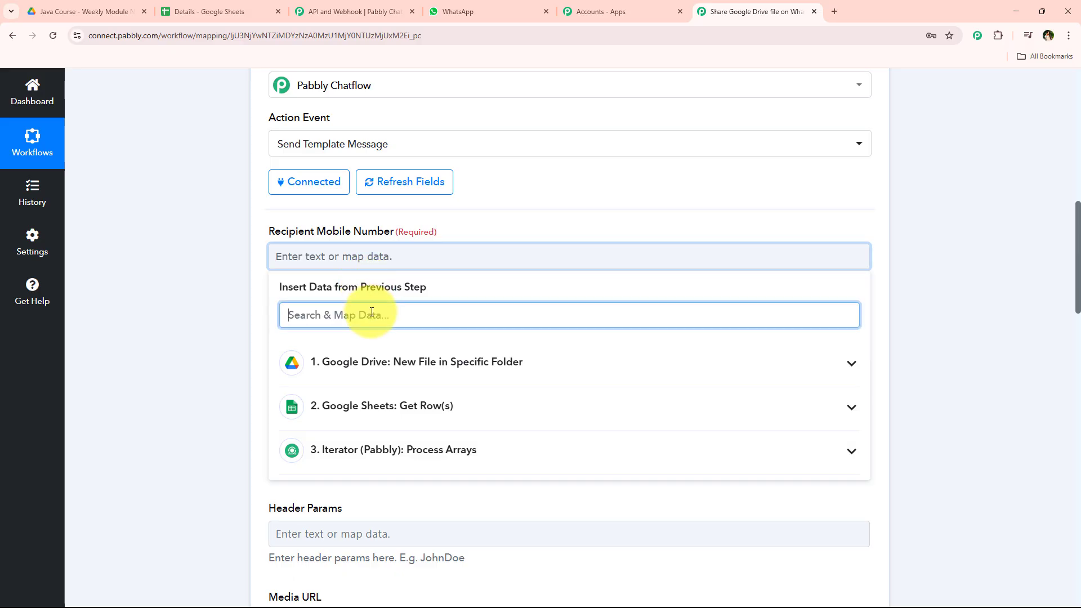
pyautogui.write('mobi')
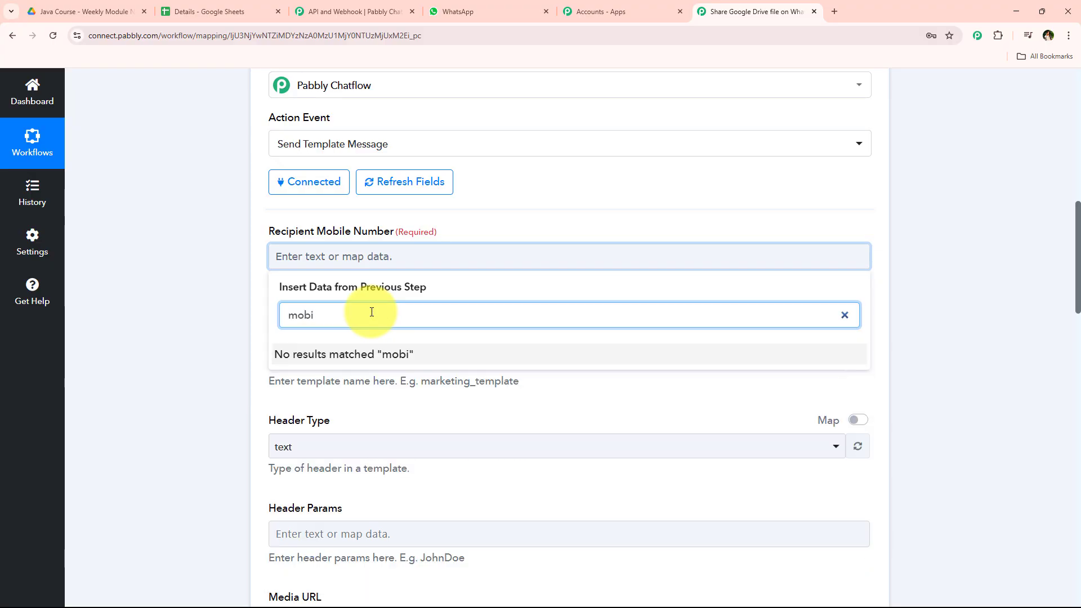
pyautogui.press('BackSpace')
pyautogui.press('BackSpace')
pyautogui.press('BackSpace')
pyautogui.press('BackSpace')
pyautogui.click(447, 376)
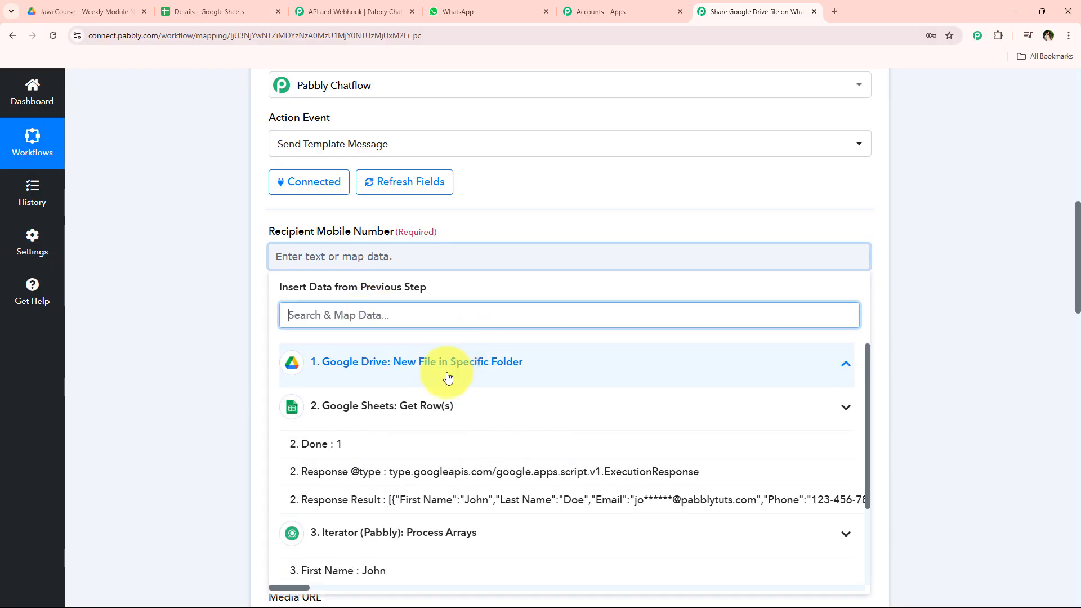
pyautogui.scroll(-4, 410, 459)
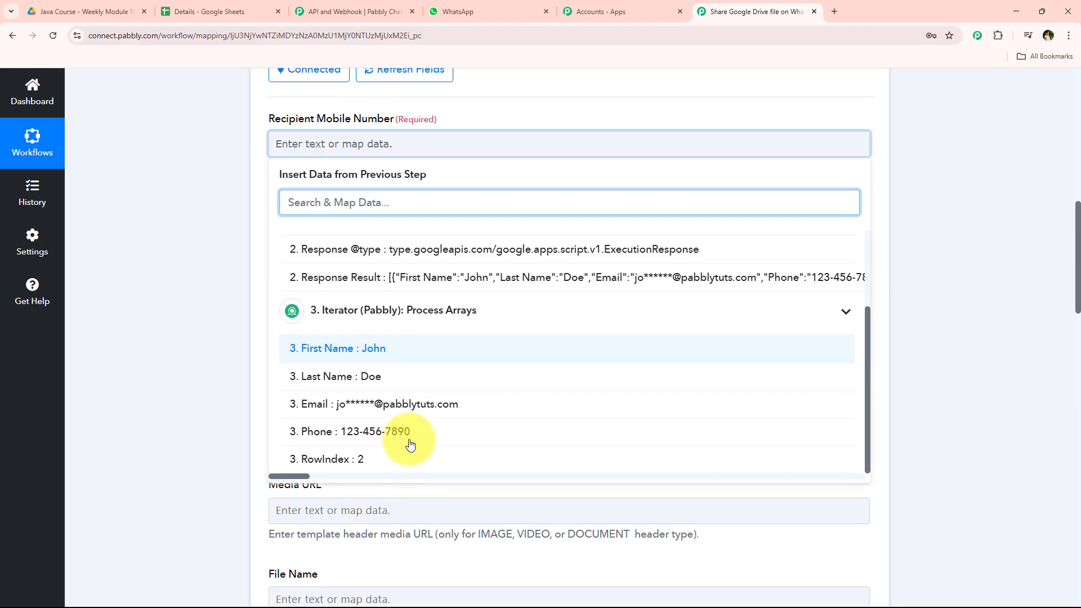
pyautogui.click(394, 420)
pyautogui.click(398, 538)
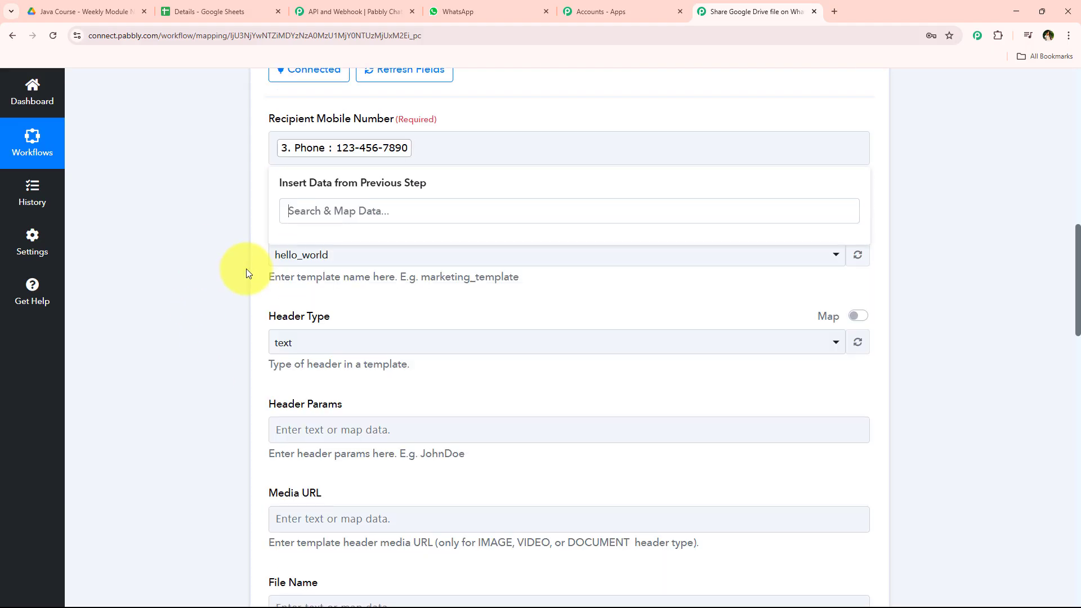
pyautogui.click(246, 273)
# Step: Prefix the mapped phone number with the country code 91 in the Recipient Mobile Number field
pyautogui.scroll(2, 275, 286)
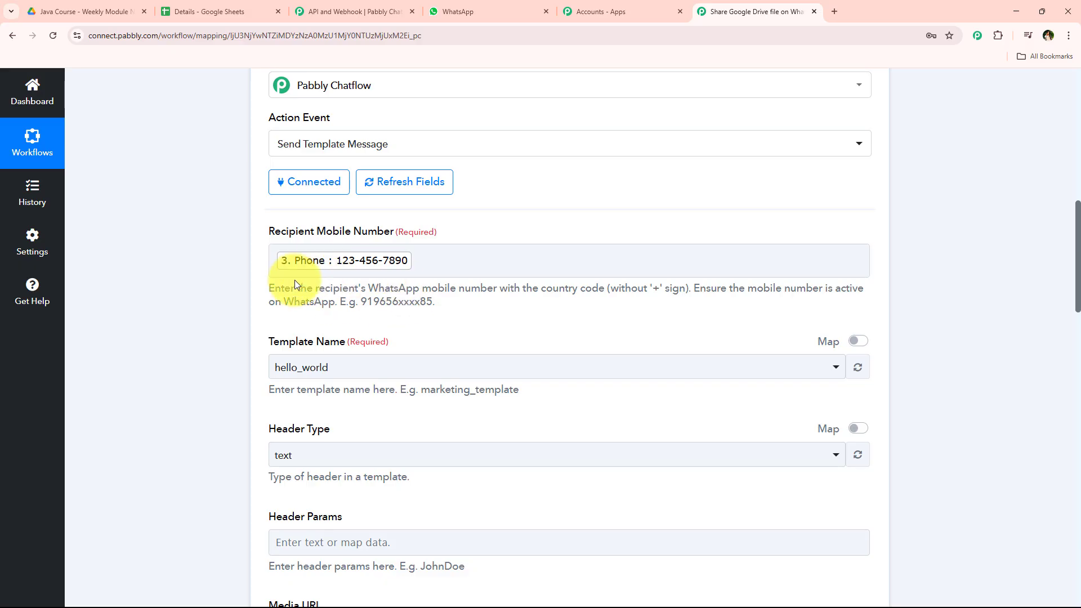
pyautogui.moveTo(273, 290); pyautogui.dragTo(442, 306)
pyautogui.click(477, 303)
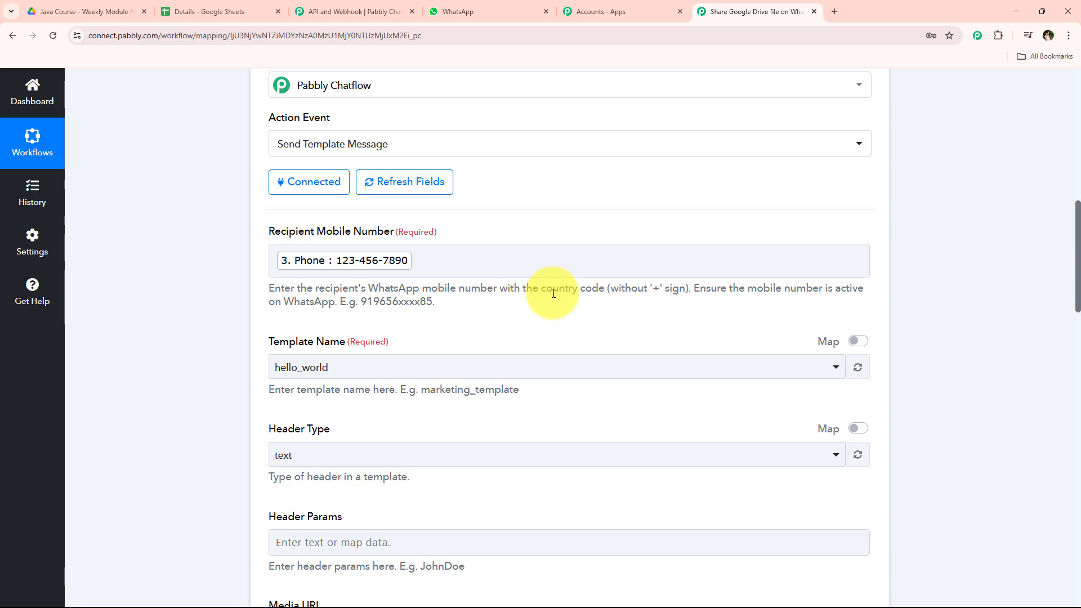
pyautogui.moveTo(553, 293); pyautogui.dragTo(685, 288)
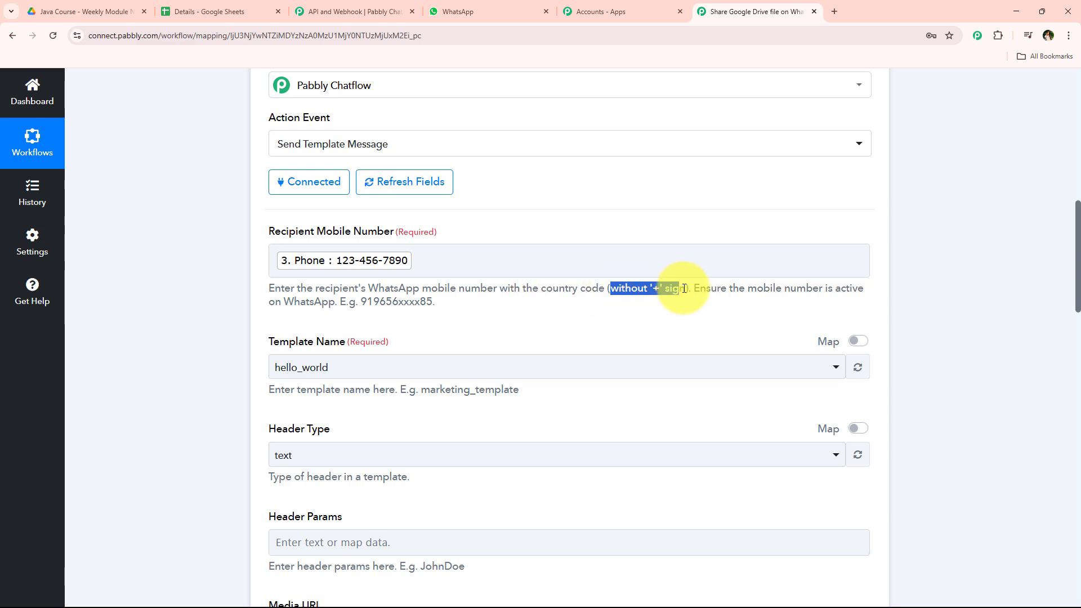
pyautogui.click(273, 261)
pyautogui.write('91')
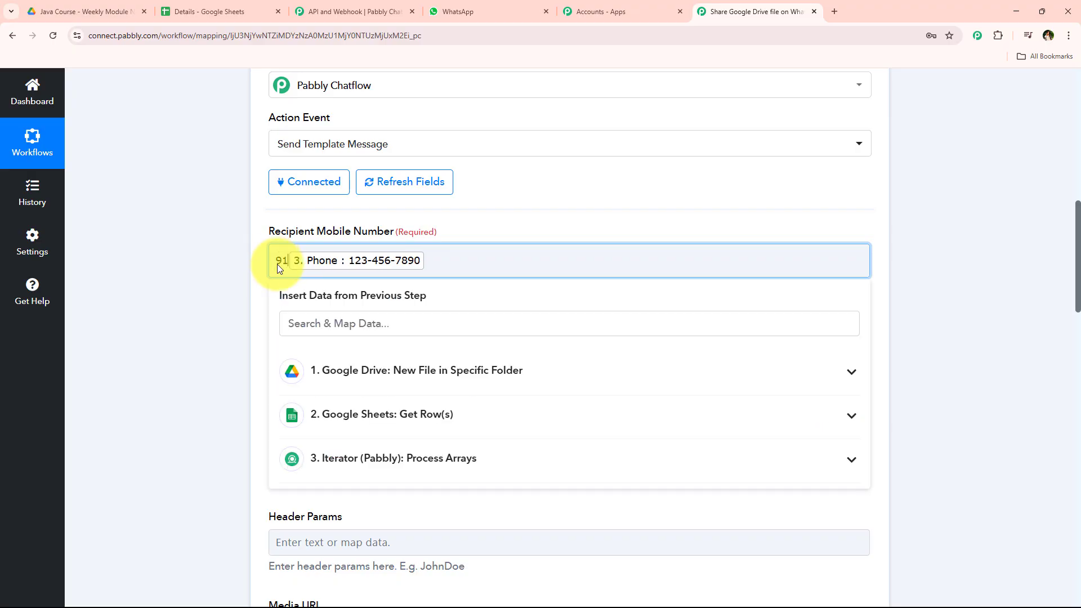
pyautogui.click(239, 261)
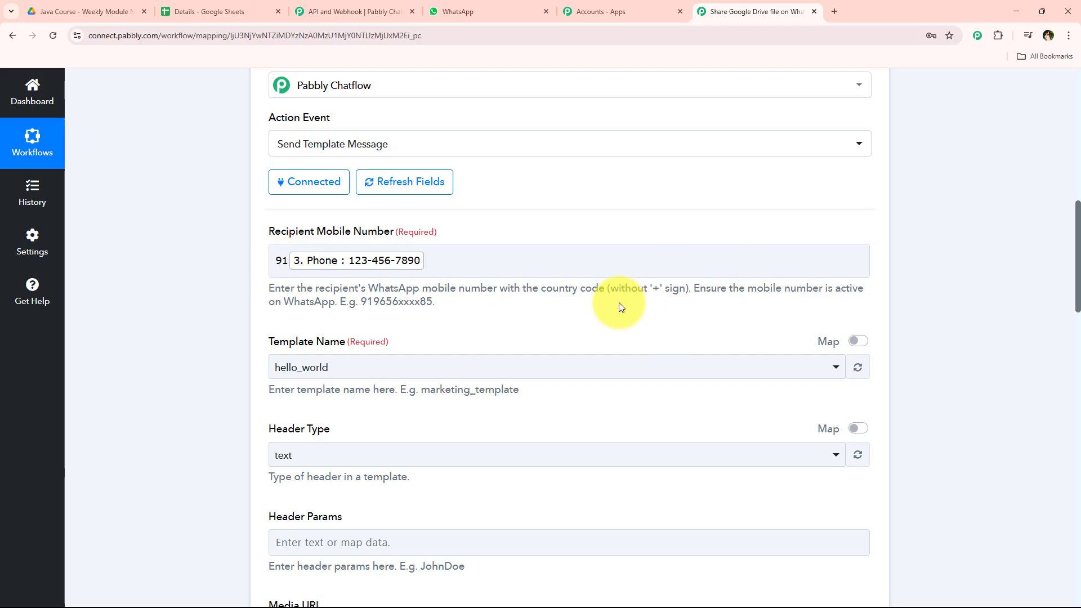
pyautogui.moveTo(608, 290); pyautogui.dragTo(685, 292)
pyautogui.click(229, 301)
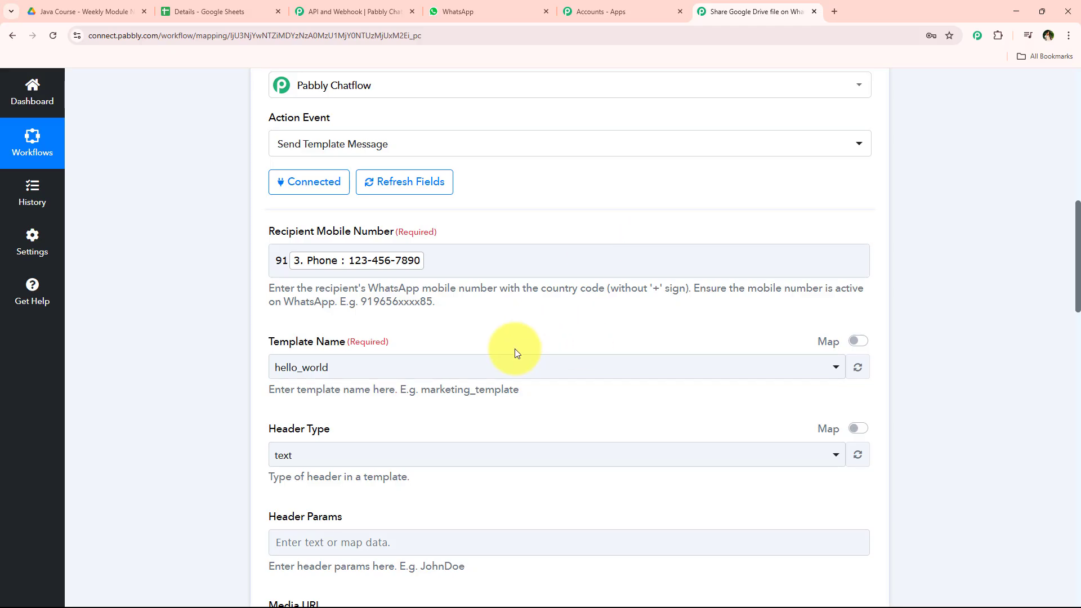
pyautogui.scroll(-1, 514, 349)
pyautogui.scroll(-2, 234, 312)
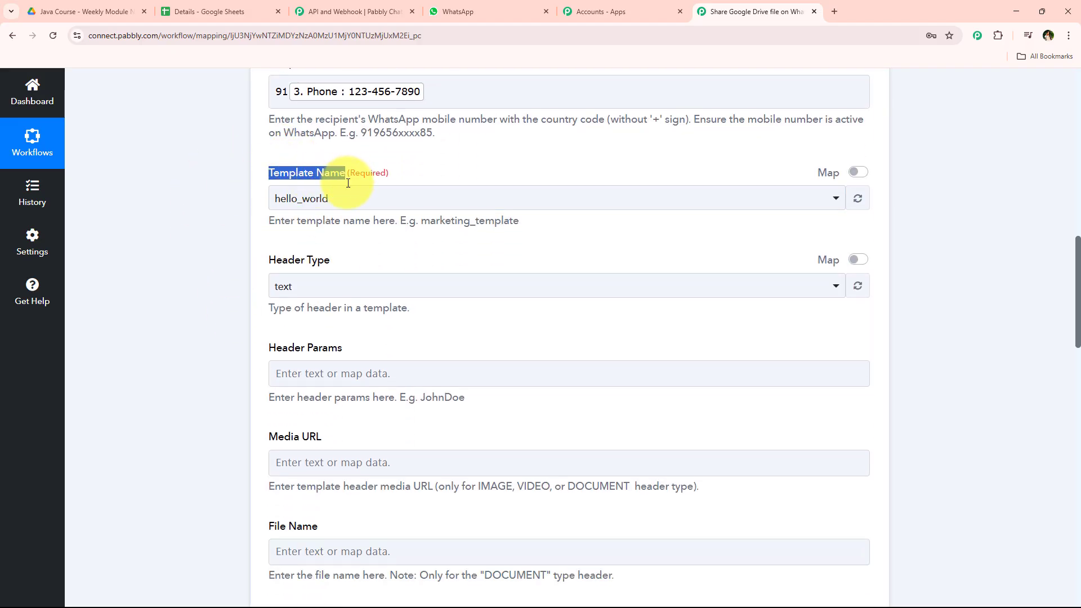
pyautogui.click(244, 241)
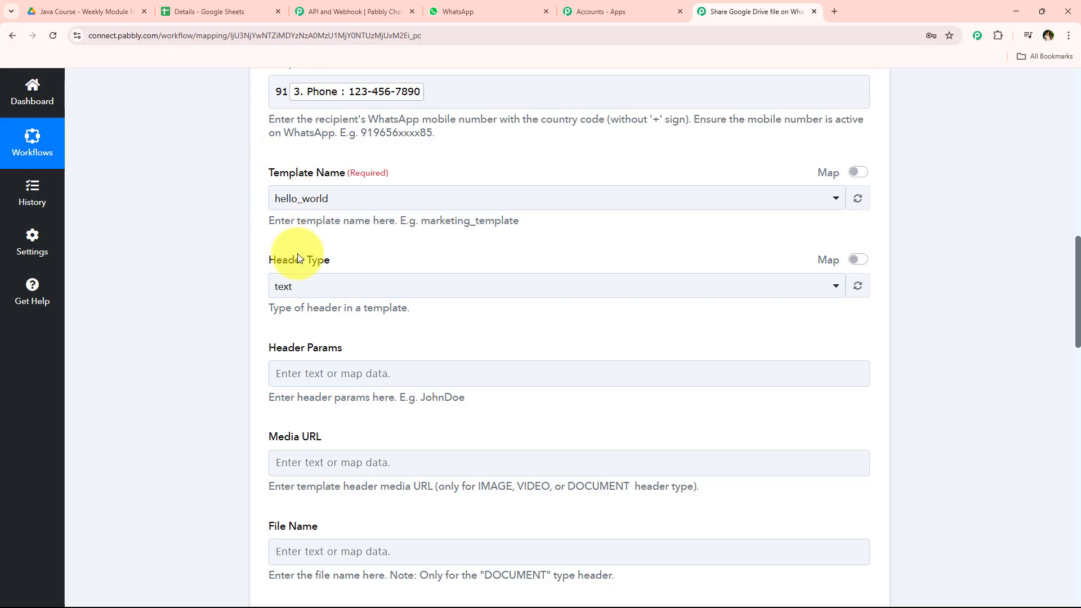
# Step: Review the weekly_notes template's content in the Pabbly Chatflow templates list
pyautogui.click(349, 7)
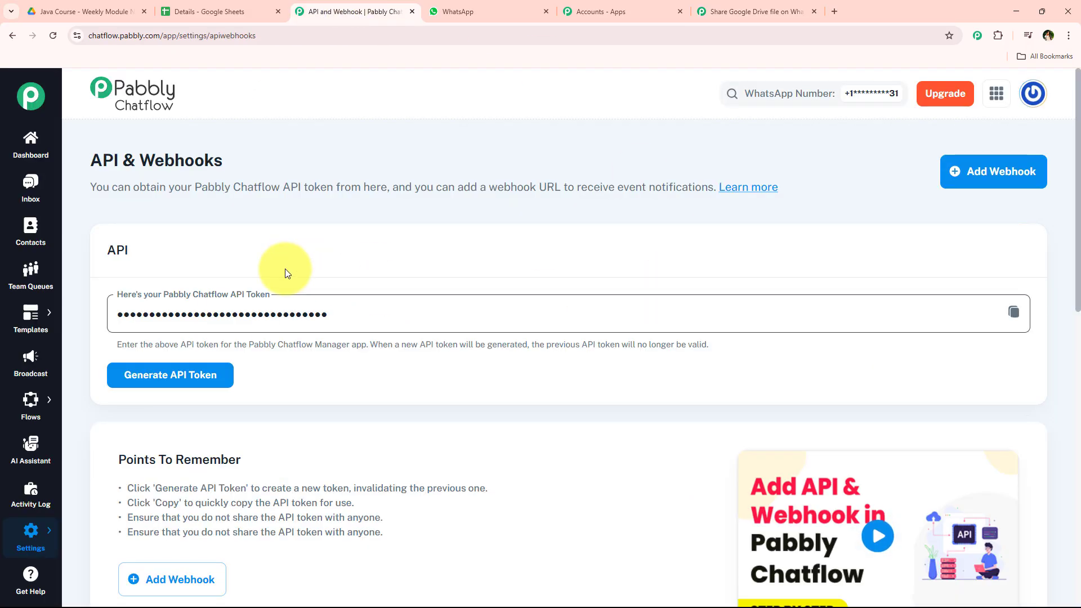
pyautogui.moveTo(29, 311)
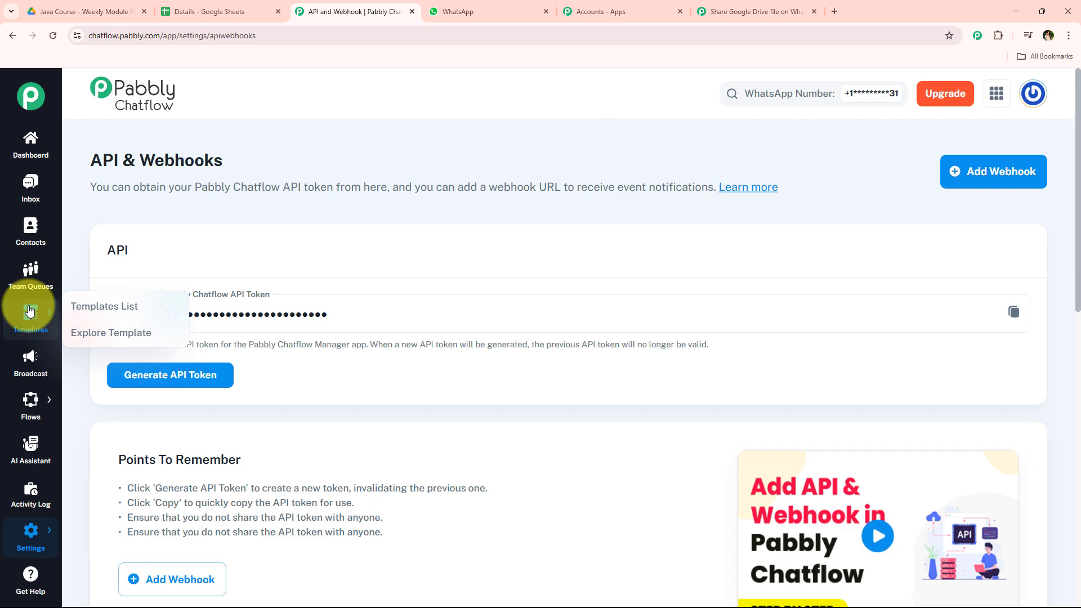
pyautogui.click(119, 316)
pyautogui.scroll(-5, 544, 133)
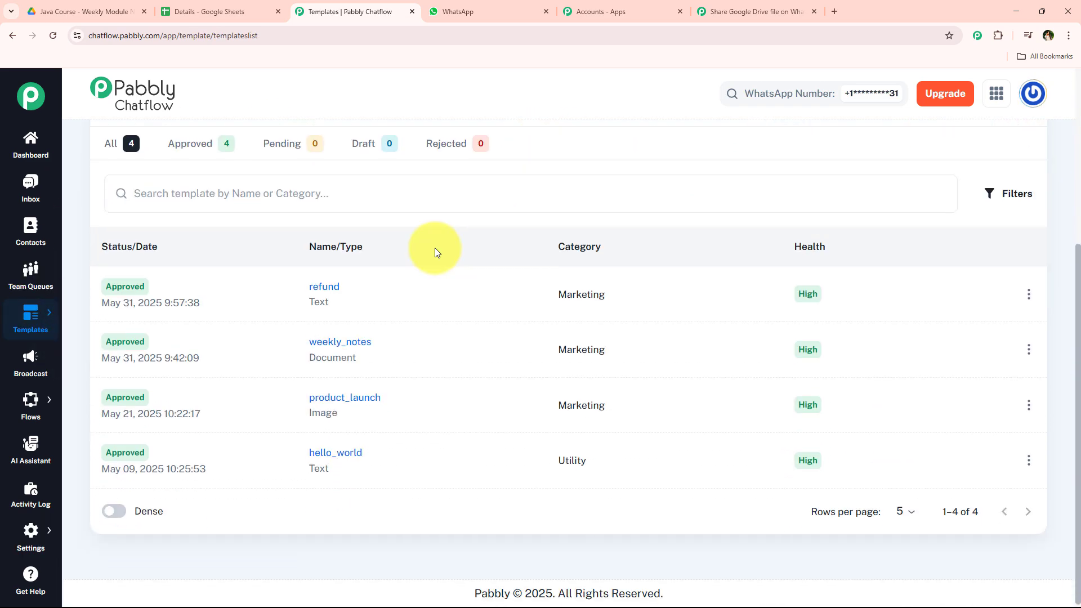
pyautogui.click(374, 341)
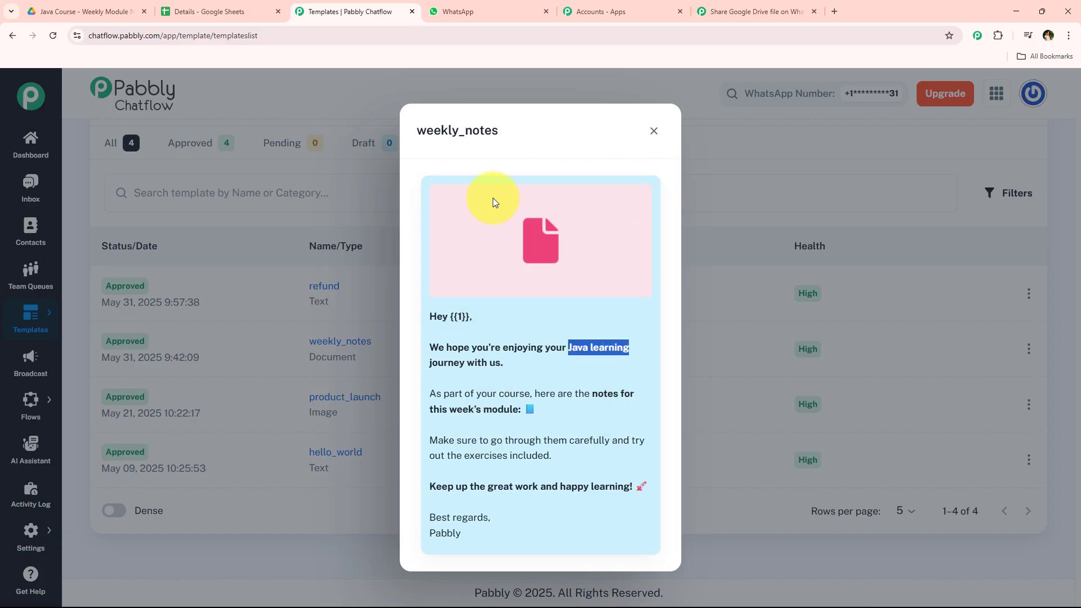
pyautogui.click(653, 135)
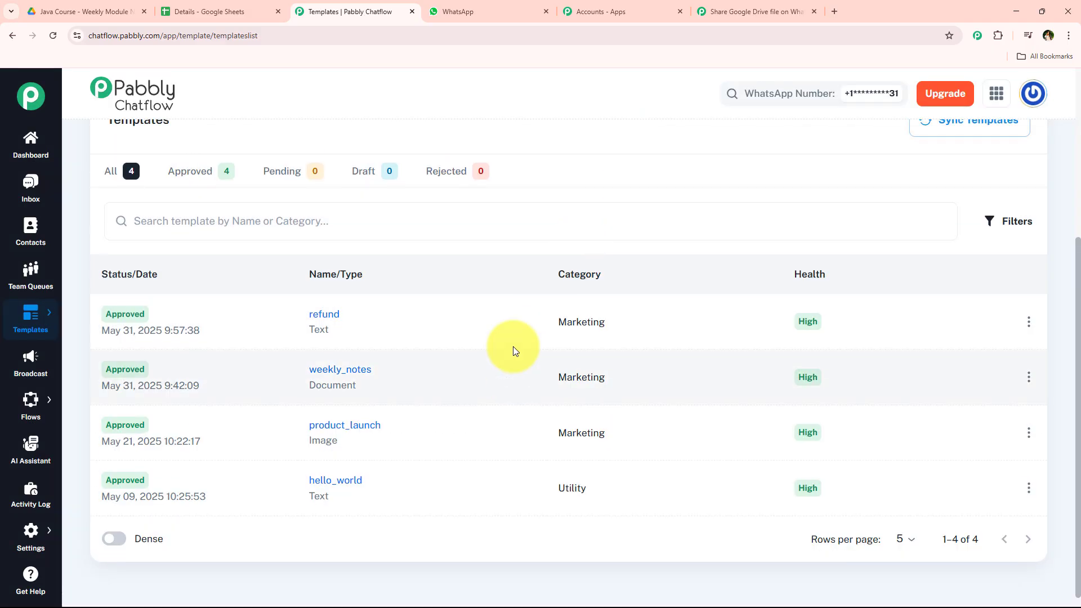
pyautogui.scroll(5, 512, 346)
pyautogui.click(1005, 188)
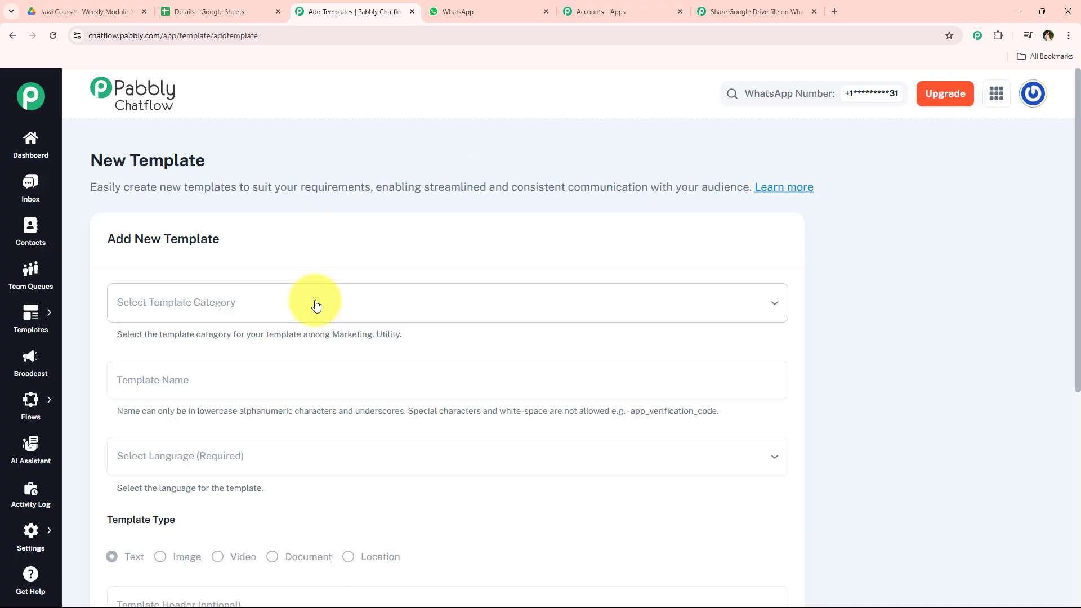
pyautogui.click(31, 315)
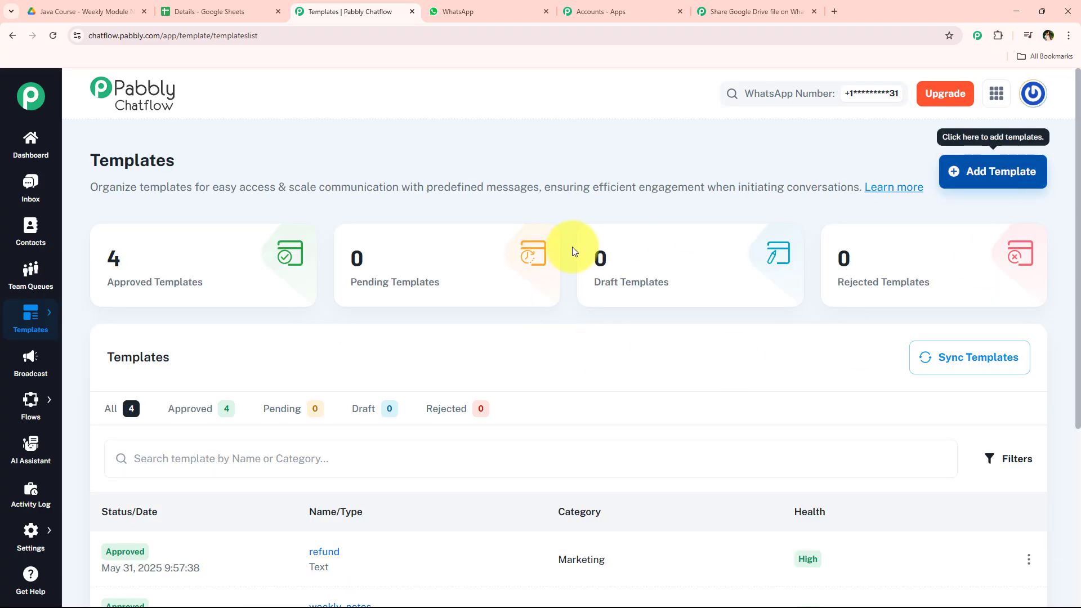
pyautogui.scroll(-5, 560, 261)
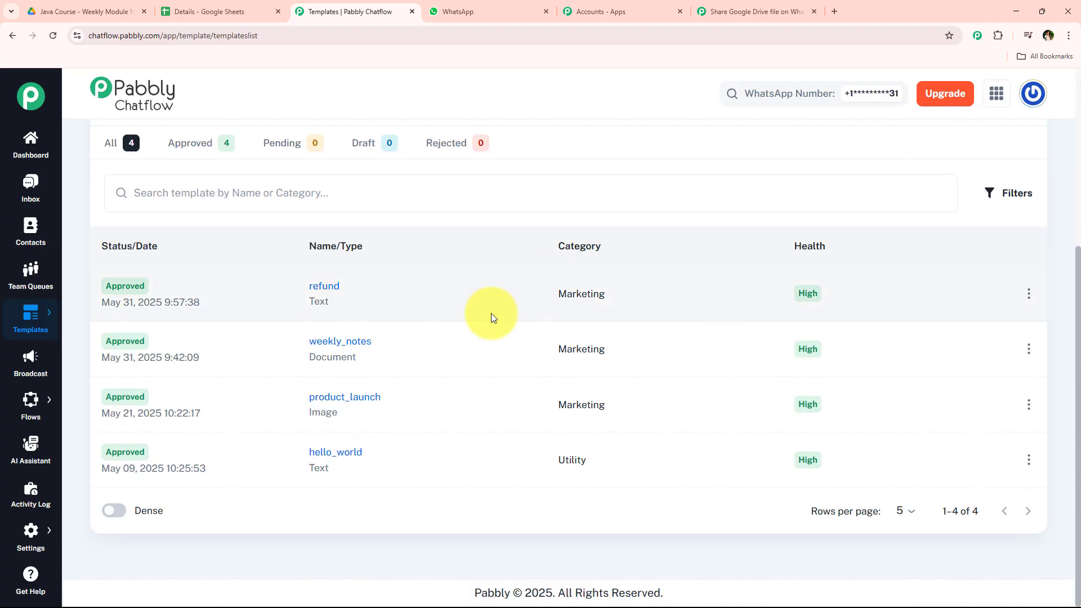
pyautogui.click(355, 341)
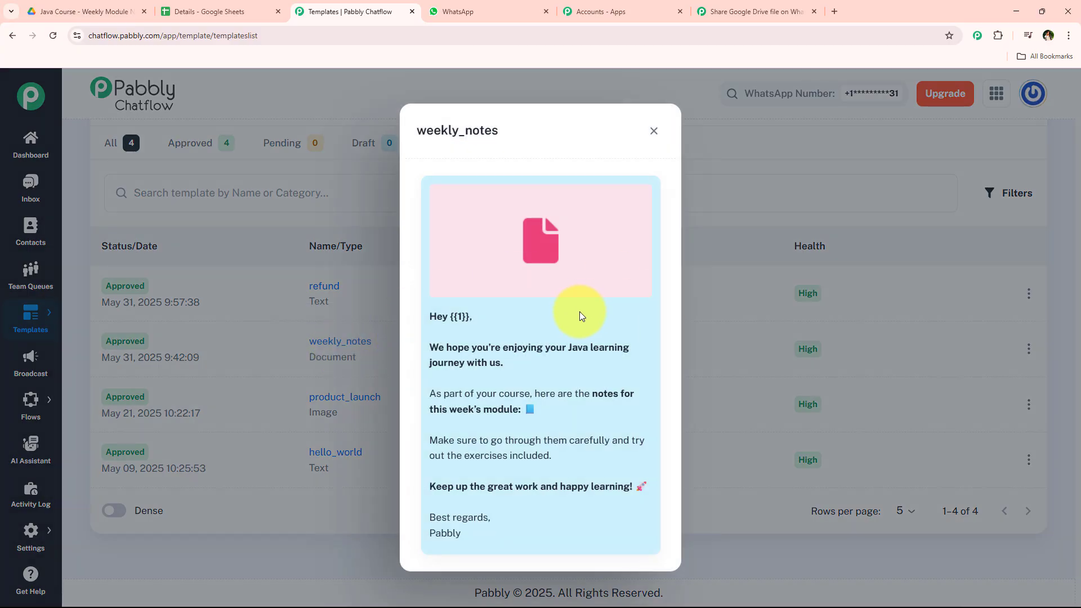
# Step: Back in the workflow, set the template name to weekly_notes and keep document as the header type
pyautogui.click(751, 12)
pyautogui.click(367, 206)
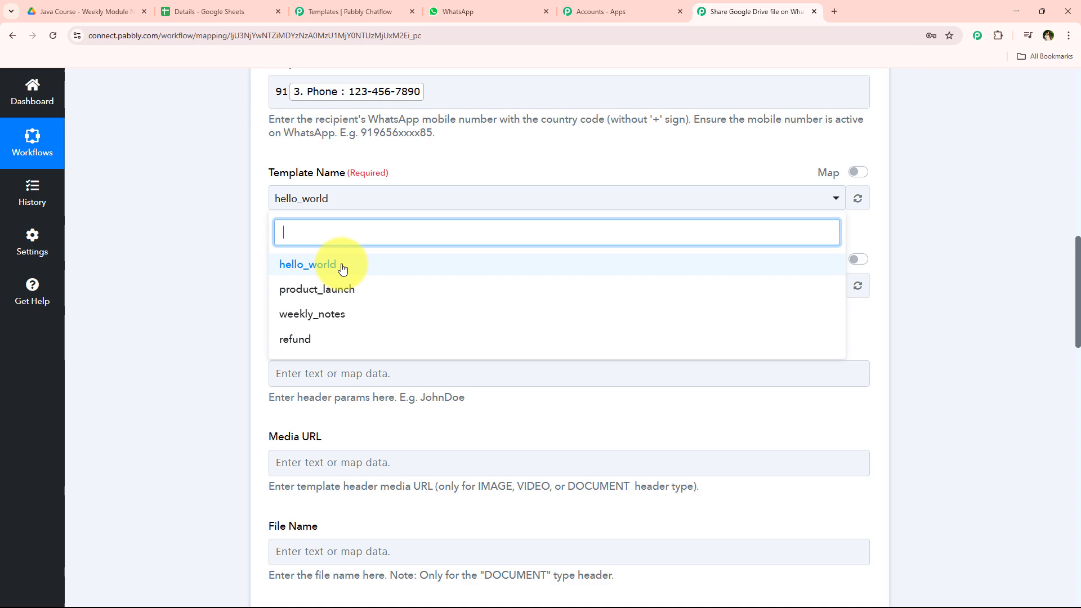
pyautogui.click(314, 313)
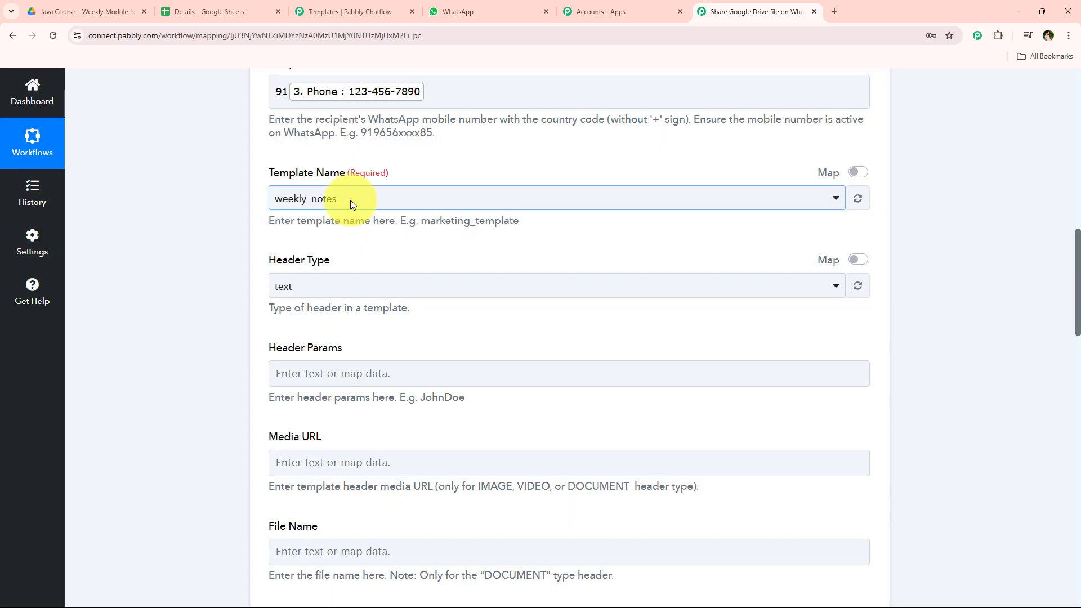
pyautogui.scroll(-1, 235, 270)
pyautogui.scroll(-1, 224, 272)
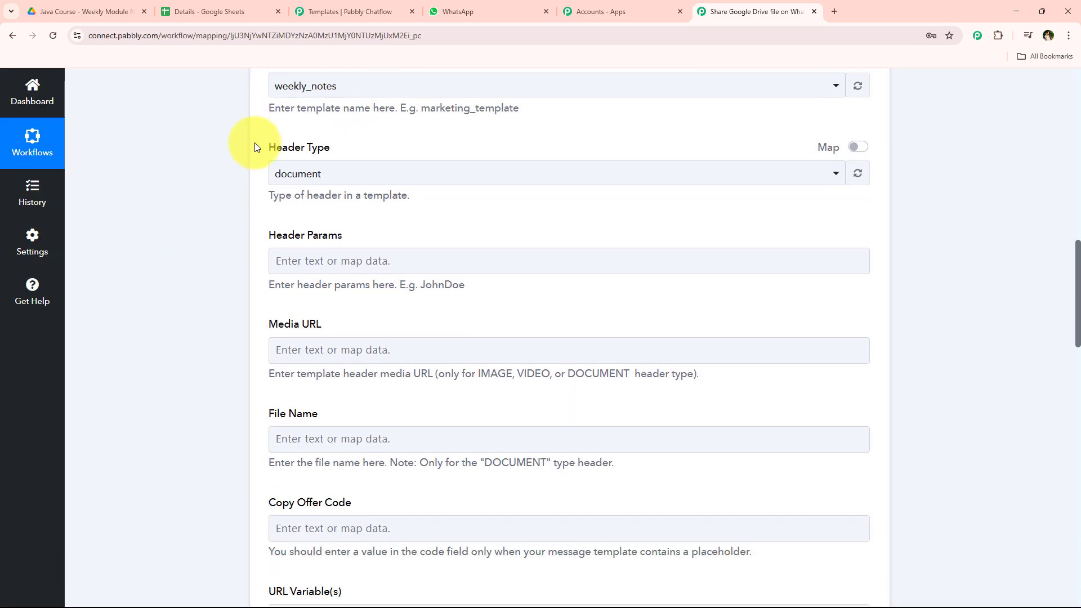
pyautogui.click(334, 177)
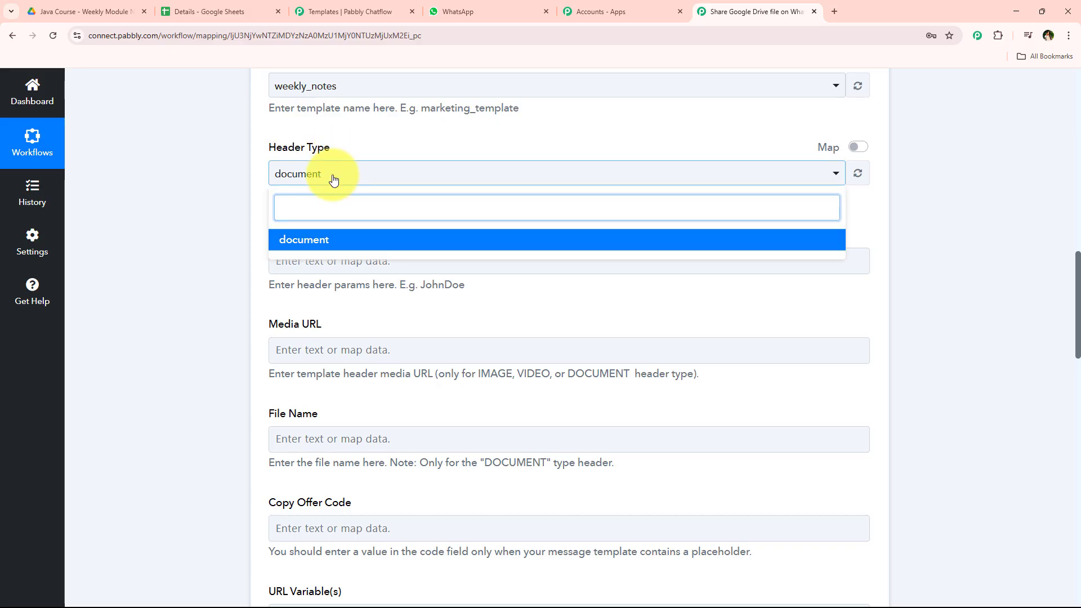
pyautogui.click(334, 177)
pyautogui.click(345, 11)
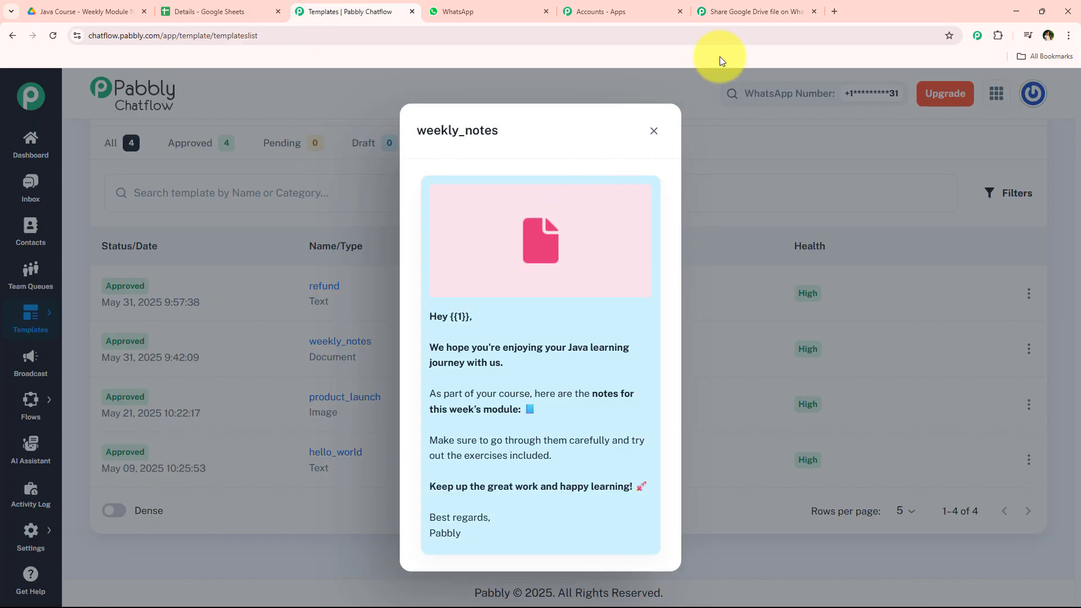
pyautogui.click(751, 11)
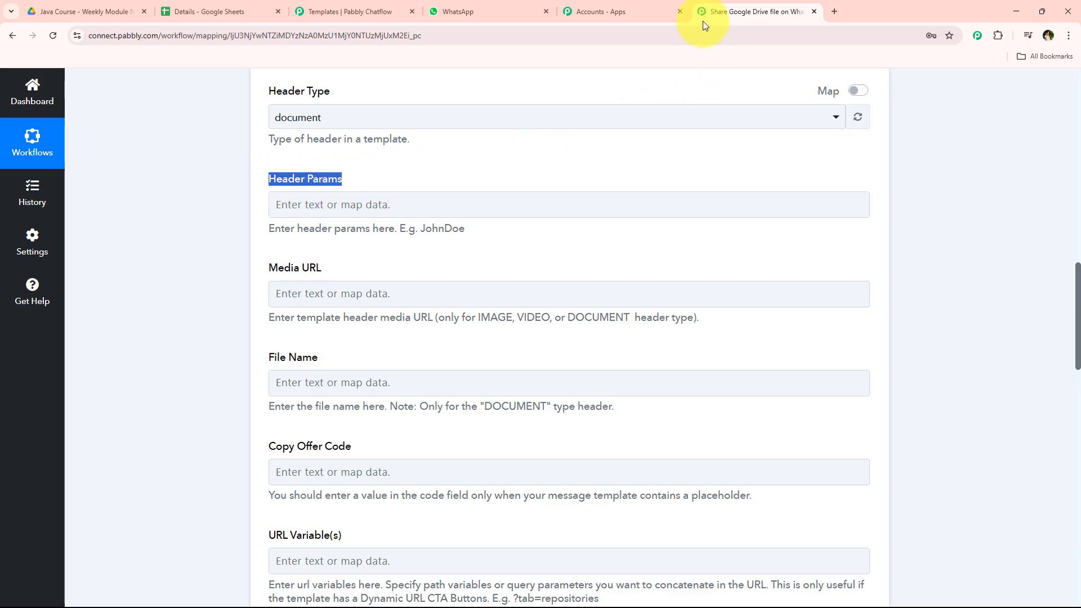
# Step: Paste the Google Docs PDF export URL into Media URL and replace its fileid part with the new Drive file's Id
pyautogui.click(351, 11)
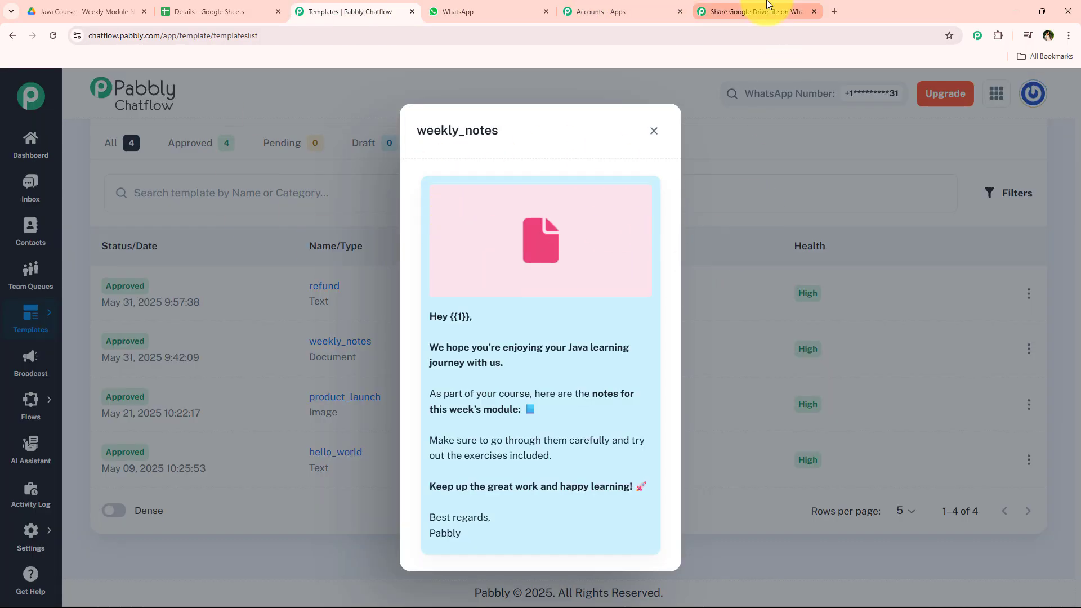
pyautogui.click(751, 11)
pyautogui.scroll(-1, 331, 345)
pyautogui.scroll(-2, 256, 194)
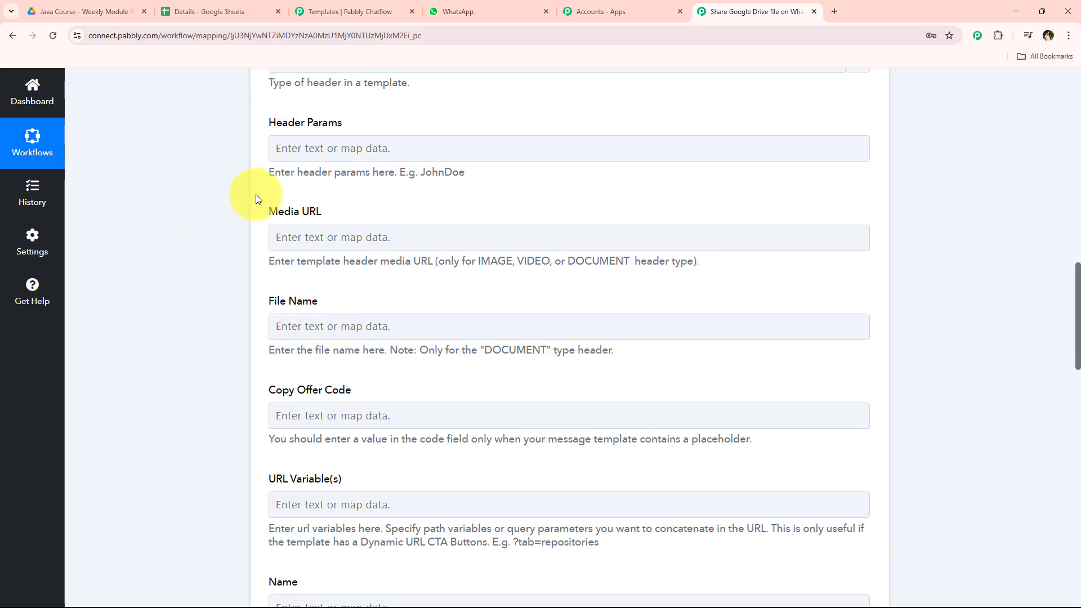
pyautogui.click(278, 132)
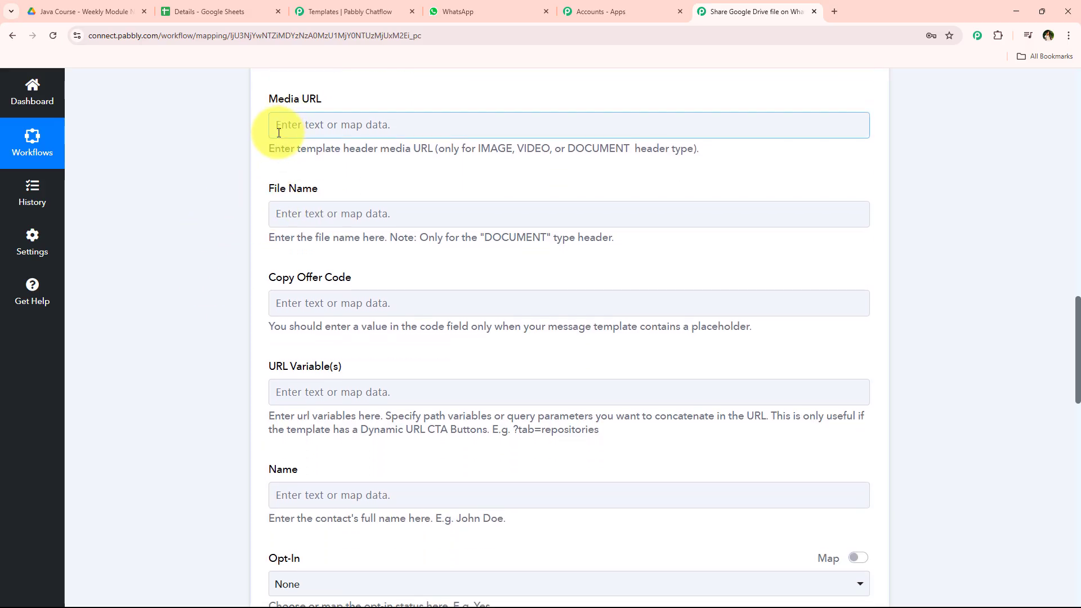
pyautogui.click(406, 134)
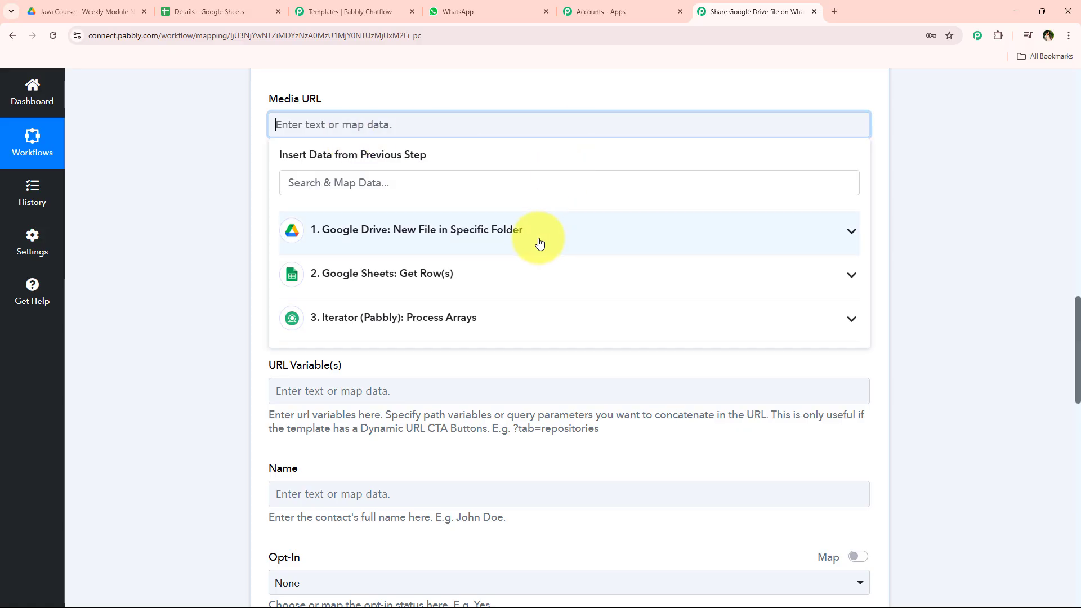
pyautogui.click(194, 164)
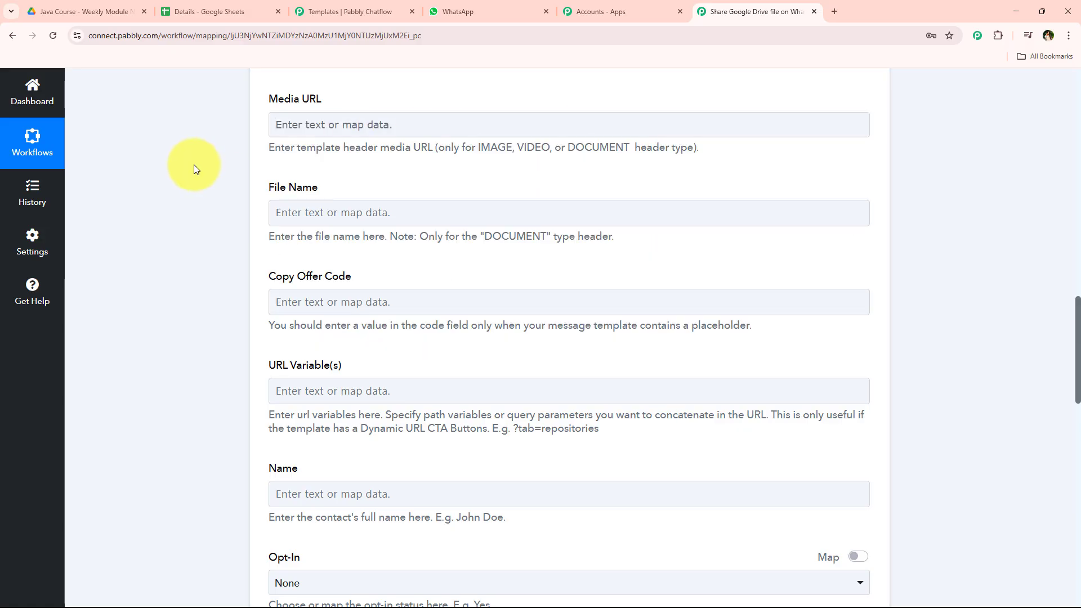
pyautogui.click(326, 130)
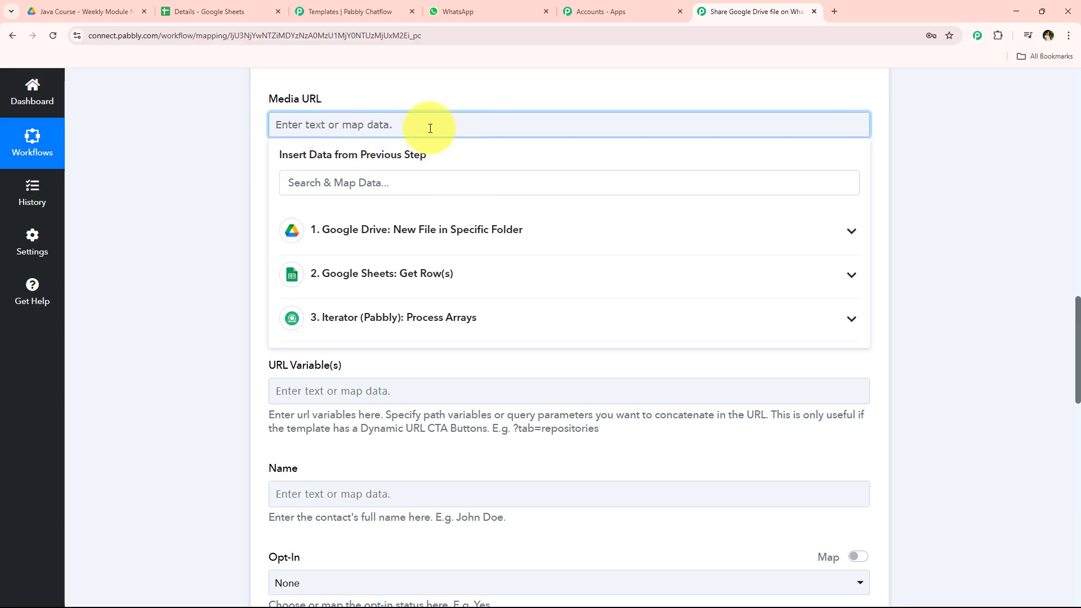
pyautogui.write('https://docs.google.com/feeds/download/documents/export/Export?id=fileid&exportFormat=pdf')
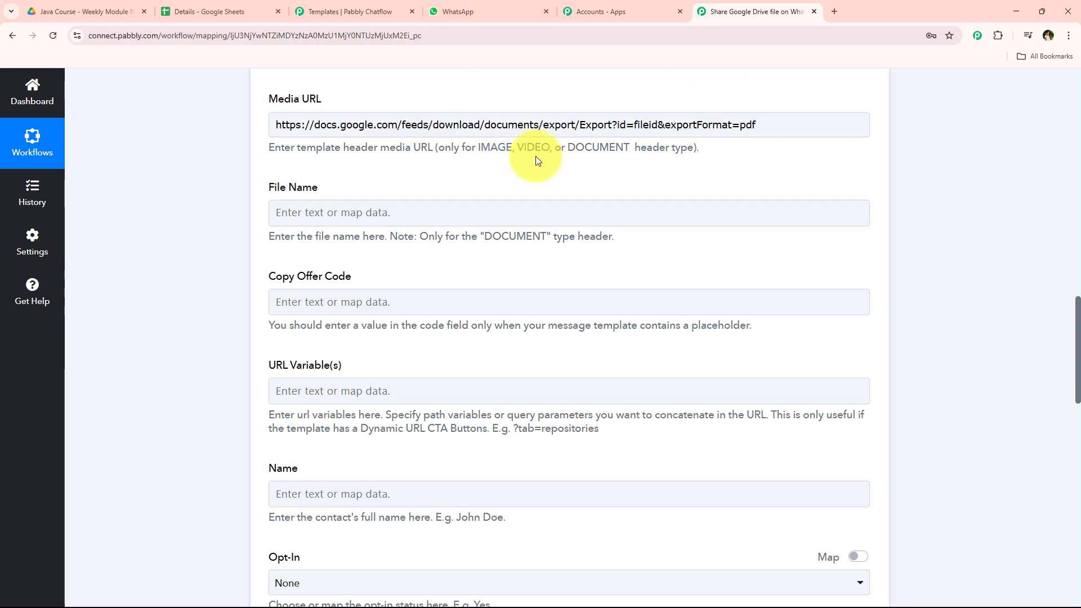
pyautogui.doubleClick(646, 124)
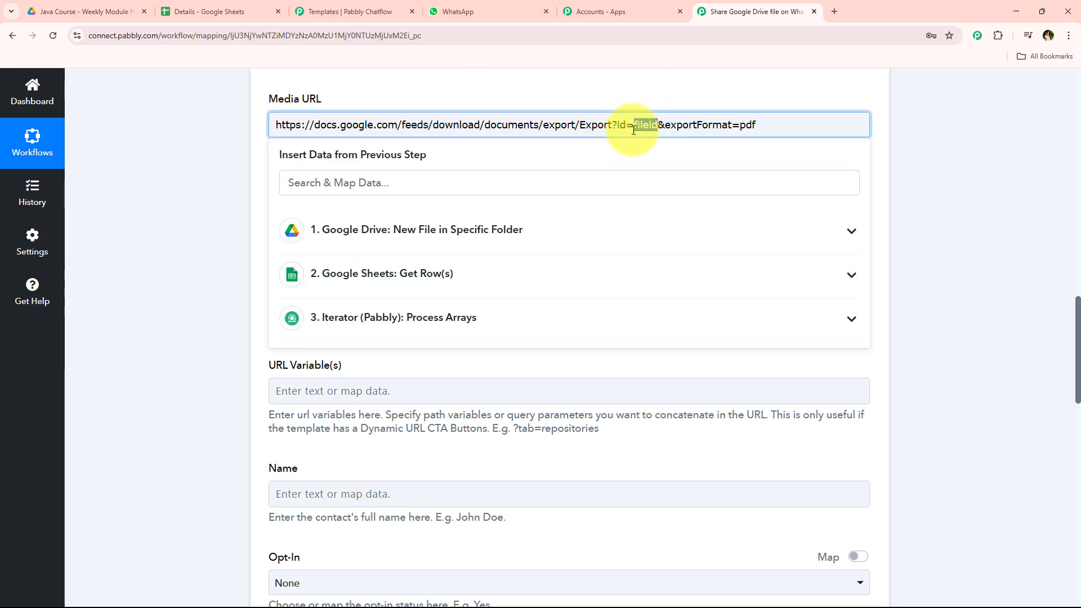
pyautogui.click(521, 175)
pyautogui.write('id')
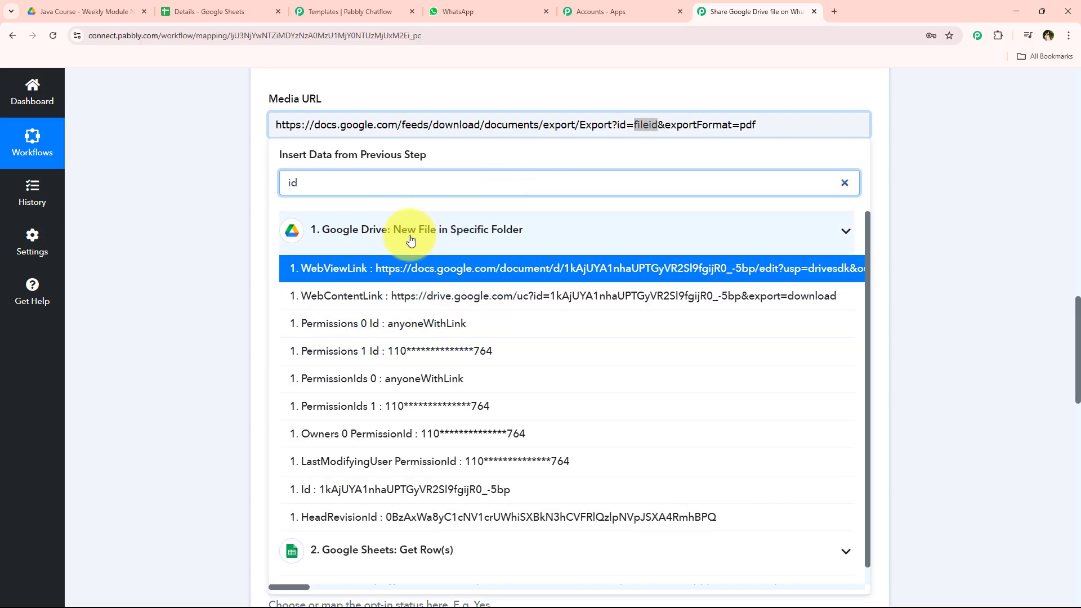
pyautogui.click(394, 489)
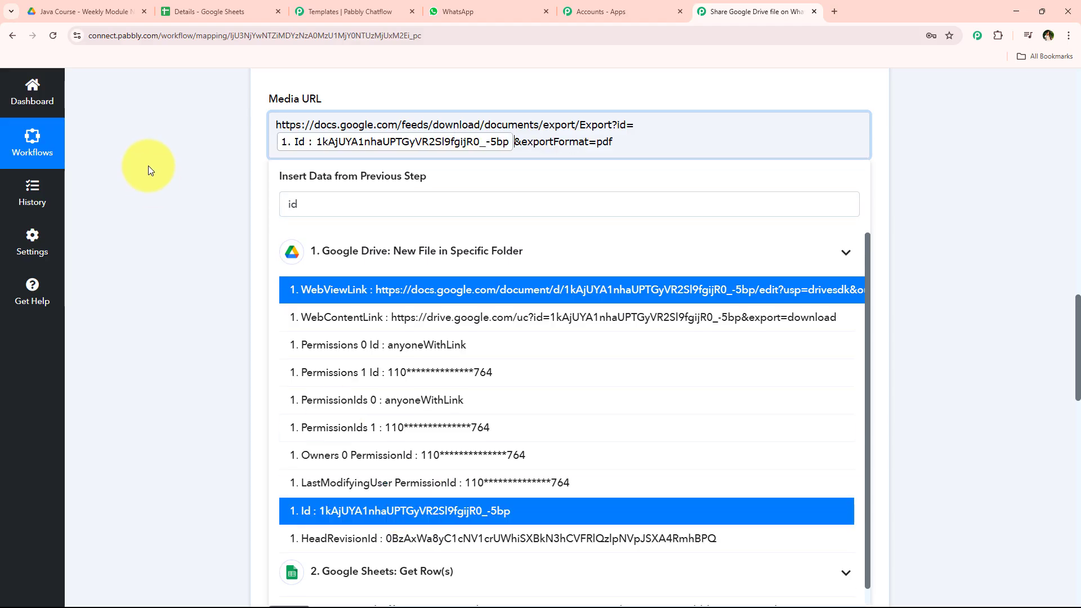
pyautogui.click(153, 164)
pyautogui.click(275, 192)
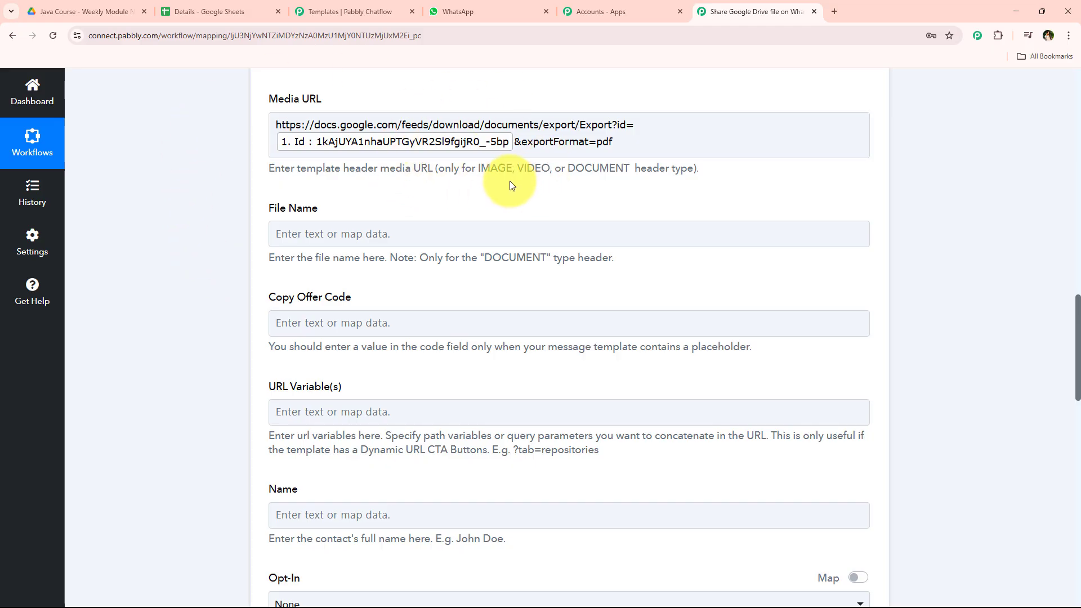
# Step: Set the File Name to the Drive file's name, Week 1_ Introduction to Java & Basic Syntax
pyautogui.scroll(-1, 457, 220)
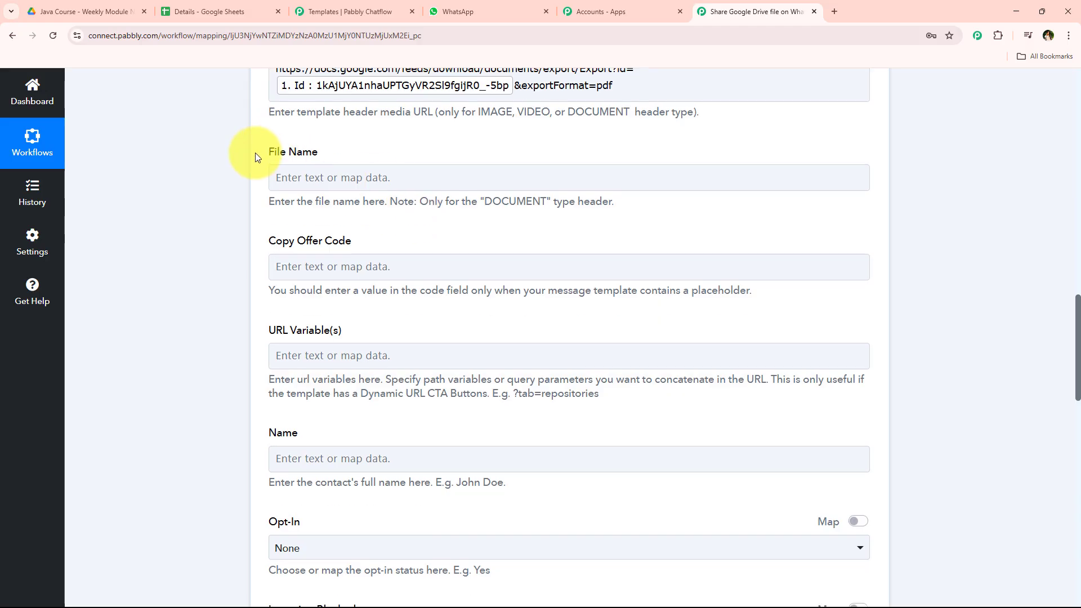
pyautogui.click(107, 10)
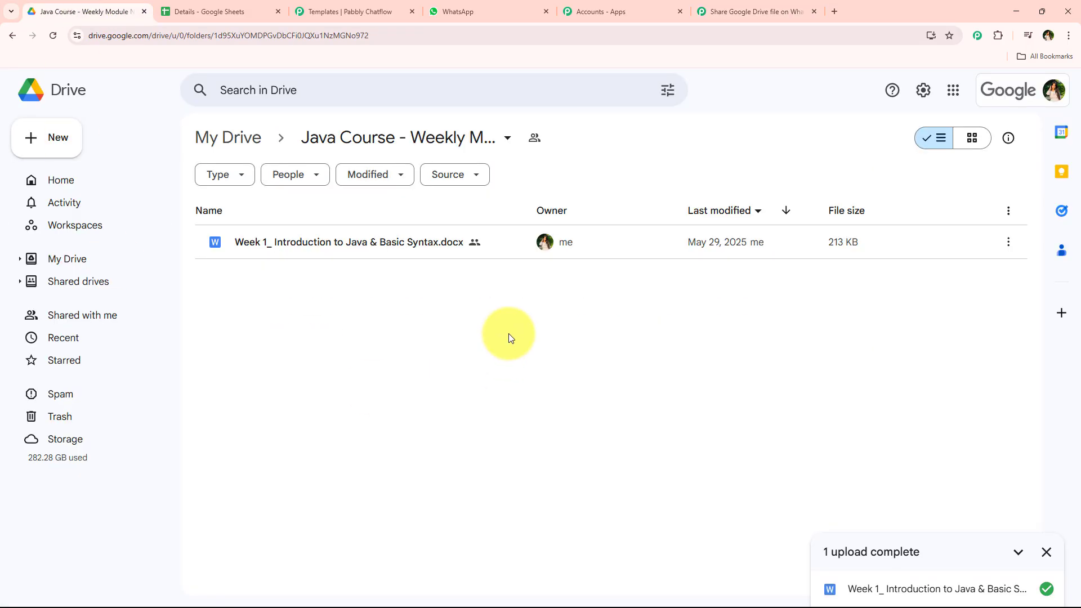
pyautogui.moveTo(236, 245); pyautogui.dragTo(549, 301)
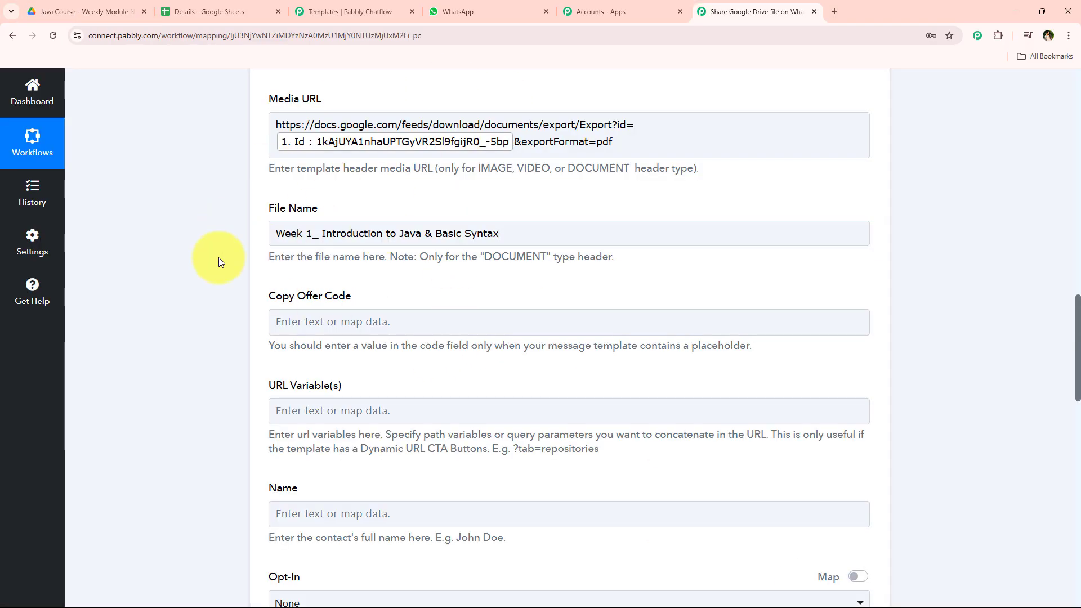
pyautogui.scroll(-1, 218, 270)
pyautogui.moveTo(276, 182); pyautogui.dragTo(473, 293)
pyautogui.click(474, 293)
pyautogui.scroll(-4, 222, 270)
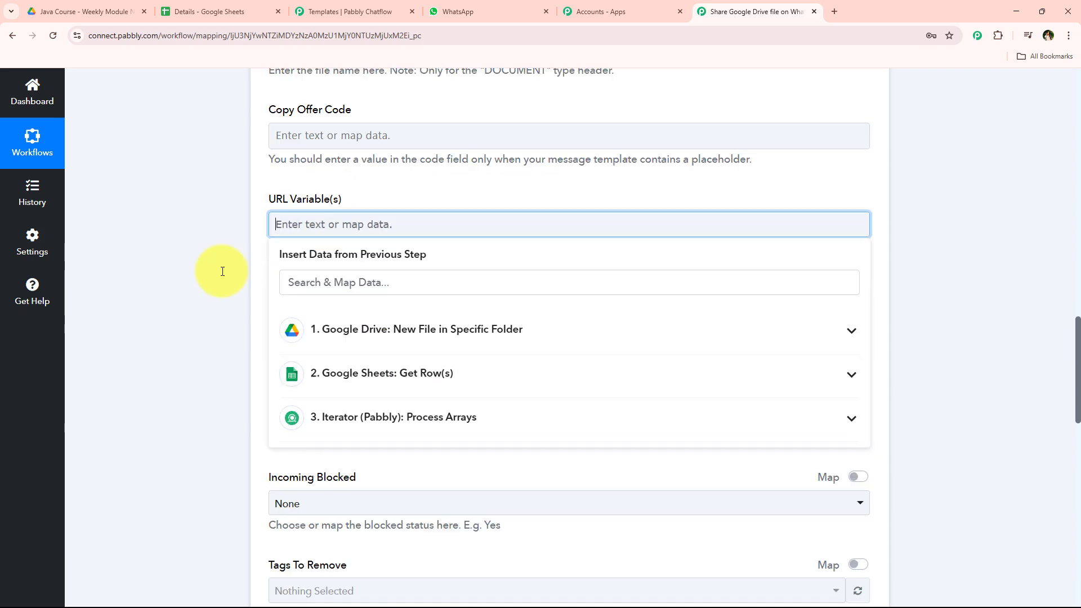
# Step: Map the iterator's First Name and Last Name into the contact Name field
pyautogui.click(212, 266)
pyautogui.click(323, 181)
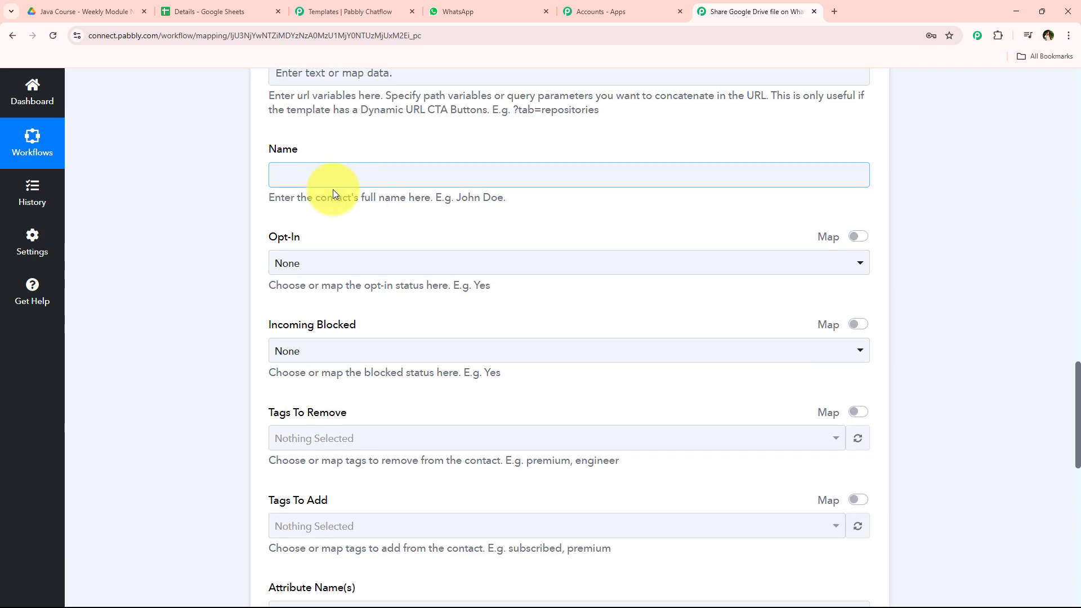
pyautogui.click(393, 368)
pyautogui.click(384, 420)
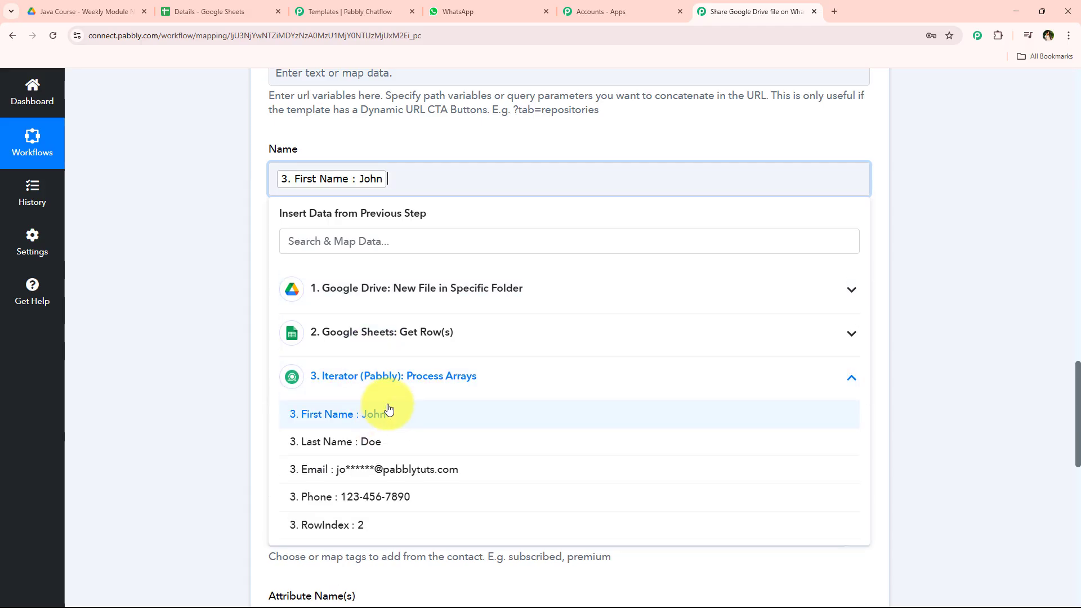
pyautogui.click(383, 442)
pyautogui.click(239, 192)
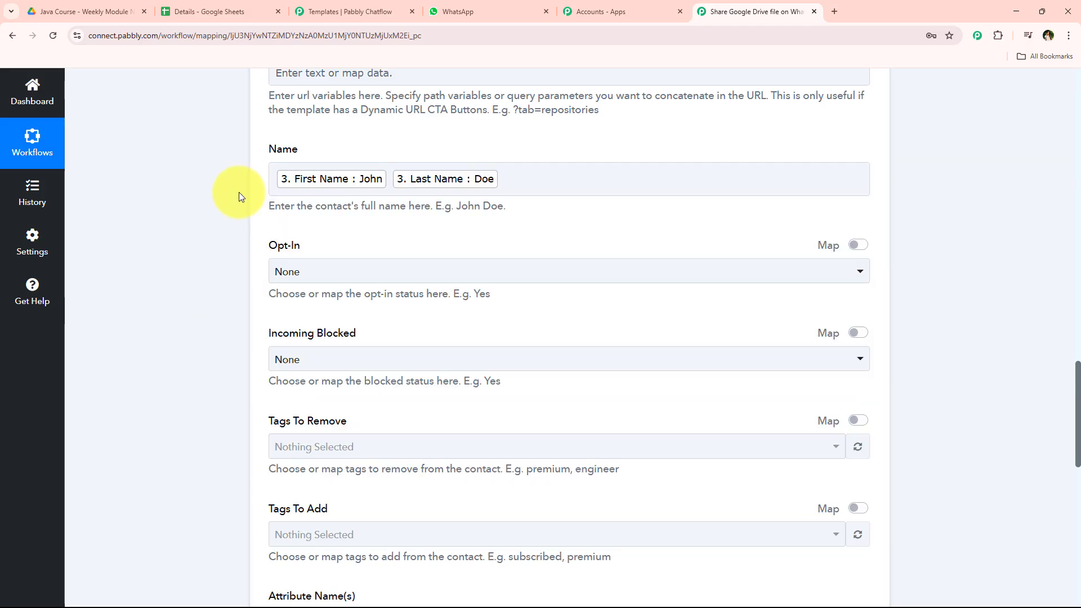
# Step: Compare the template's {{1}} greeting placeholder with the sample WhatsApp message received from Pabbly ChatFlow
pyautogui.scroll(-1, 228, 280)
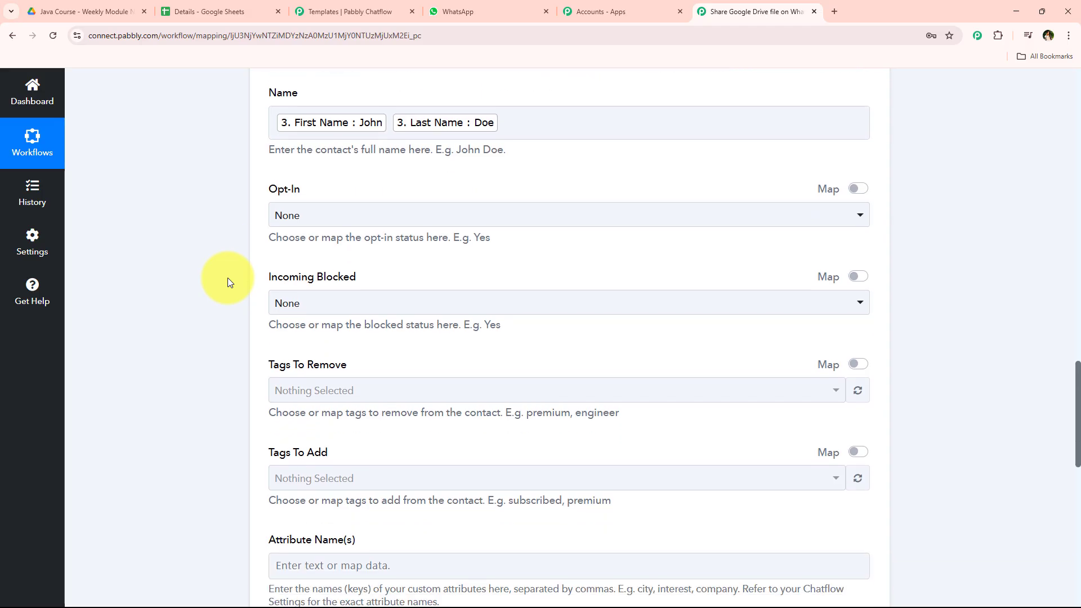
pyautogui.scroll(-5, 236, 310)
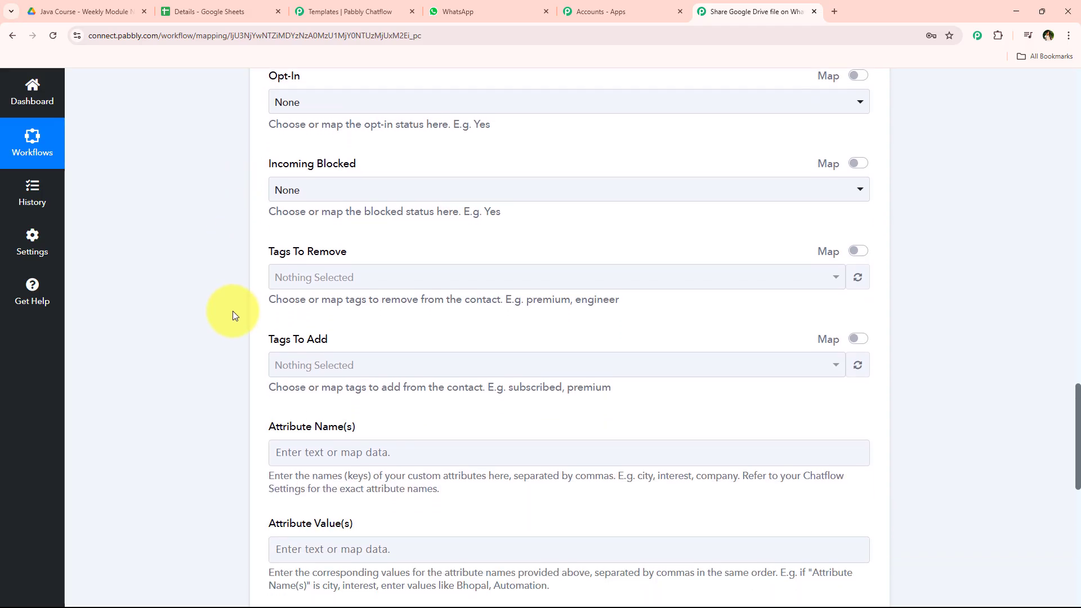
pyautogui.scroll(-5, 234, 314)
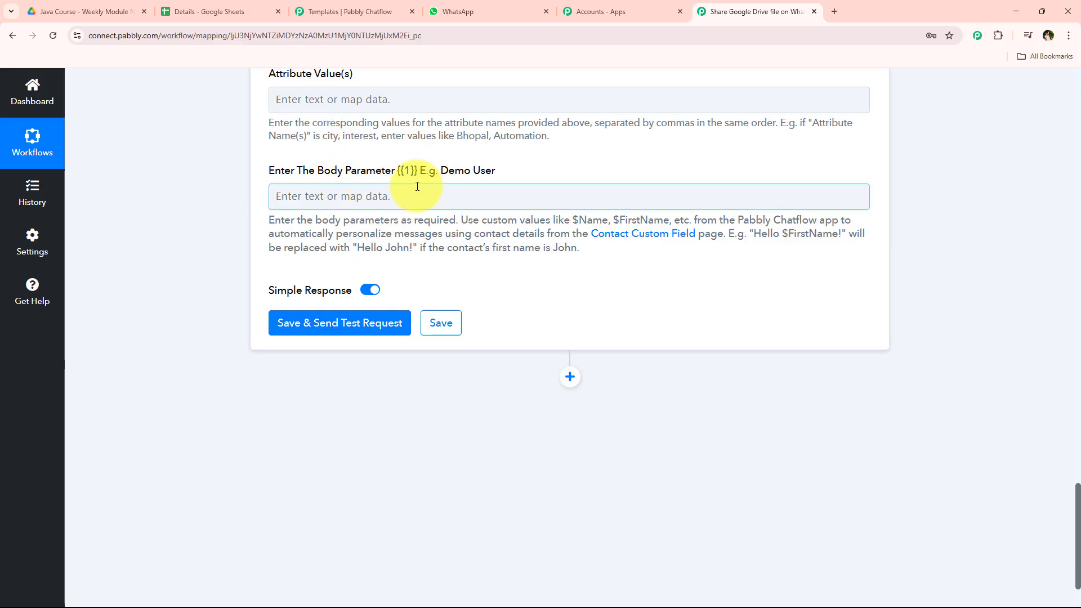
pyautogui.click(350, 11)
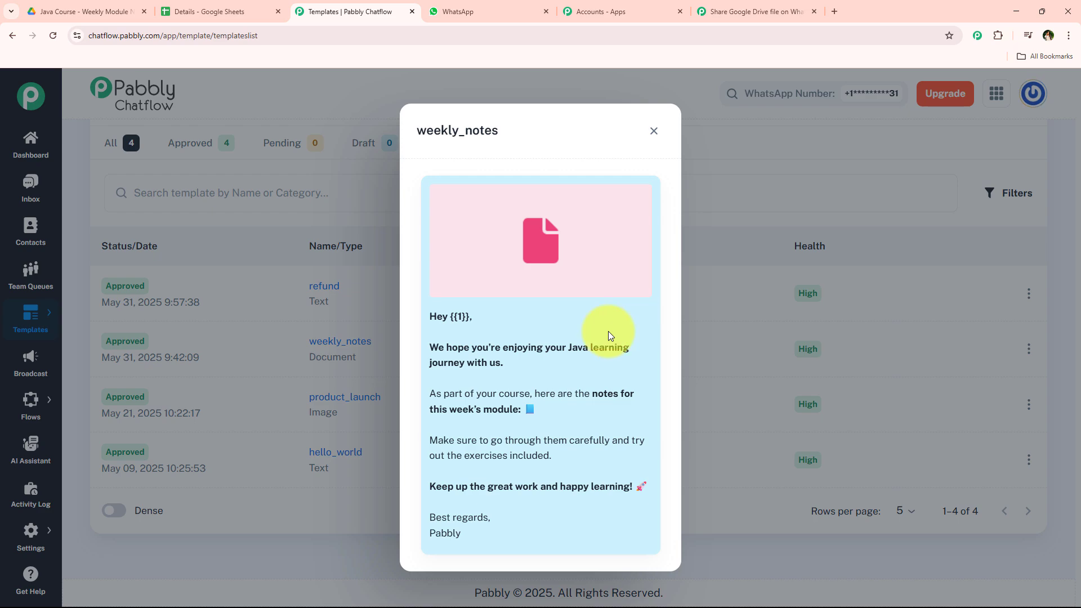
pyautogui.click(457, 11)
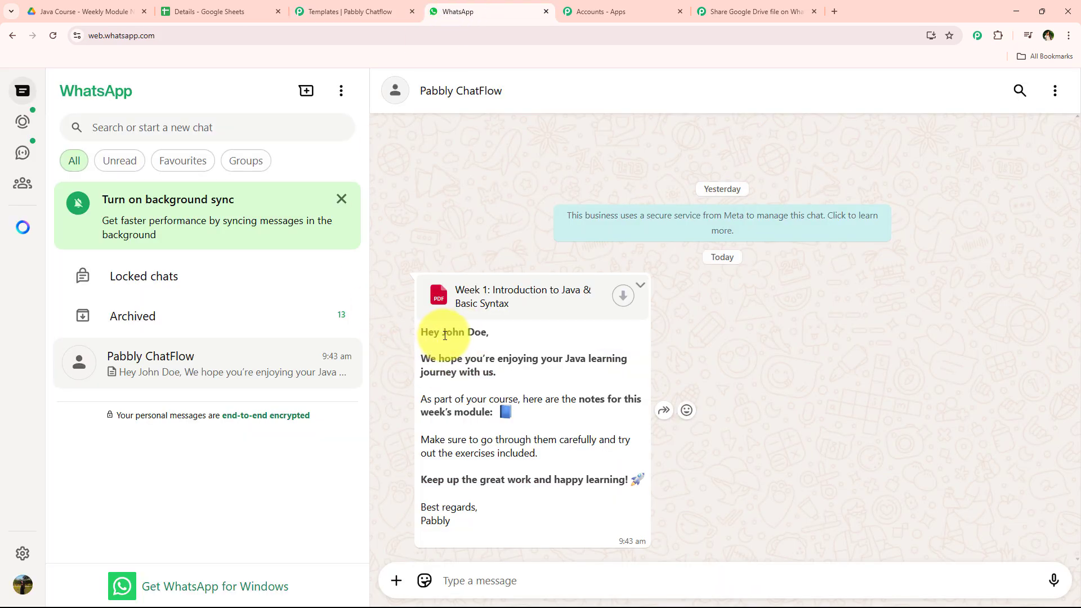
pyautogui.moveTo(446, 335); pyautogui.dragTo(501, 336)
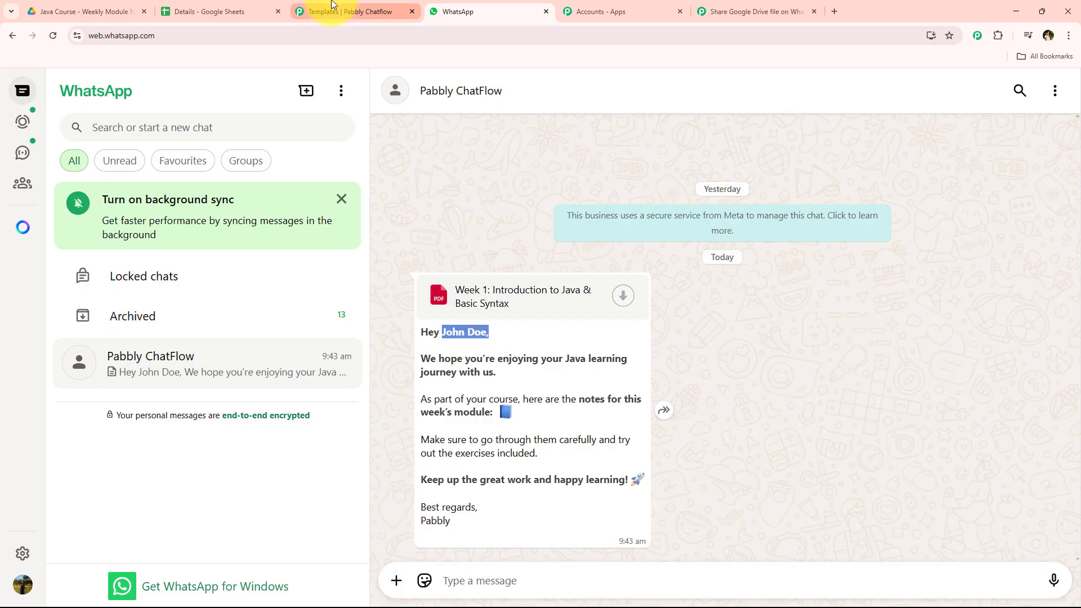
pyautogui.click(349, 12)
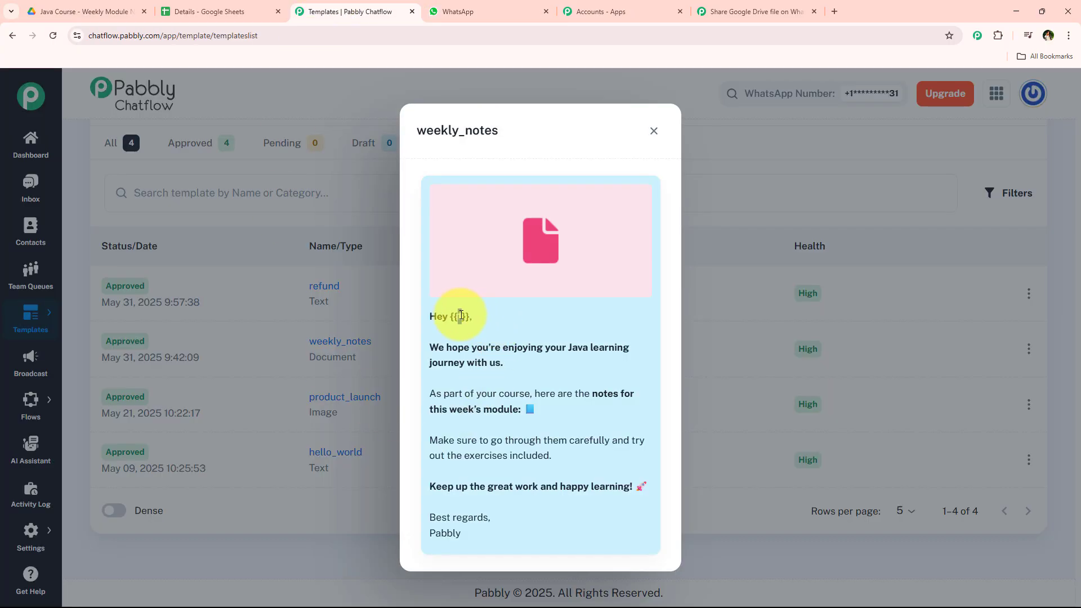
pyautogui.click(705, 22)
# Step: Map the iterator's First Name and Last Name into the body parameter {{1}} field
pyautogui.click(362, 196)
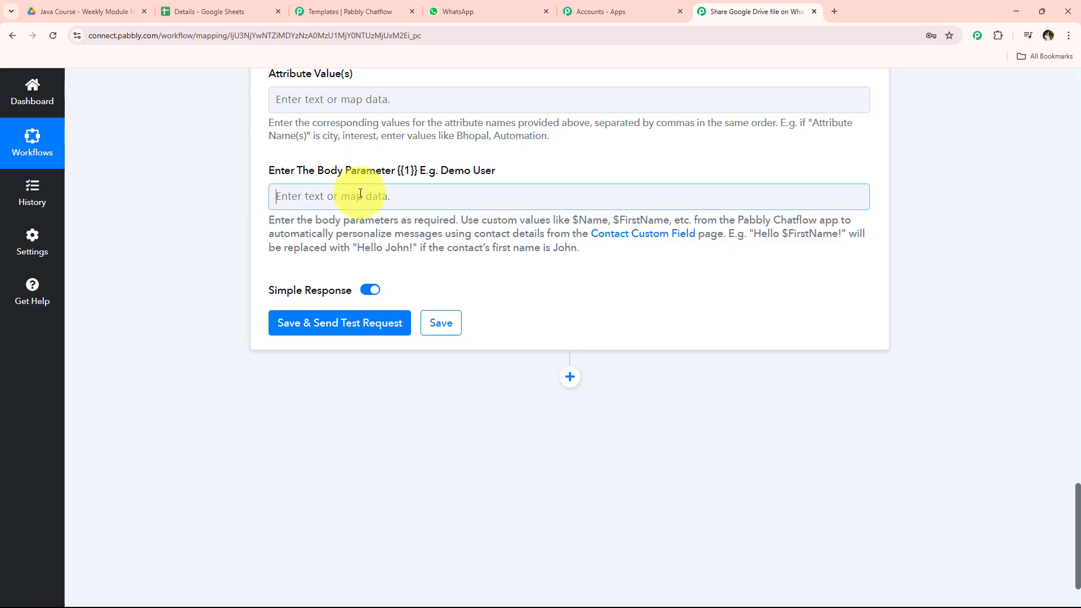
pyautogui.click(374, 388)
pyautogui.click(385, 427)
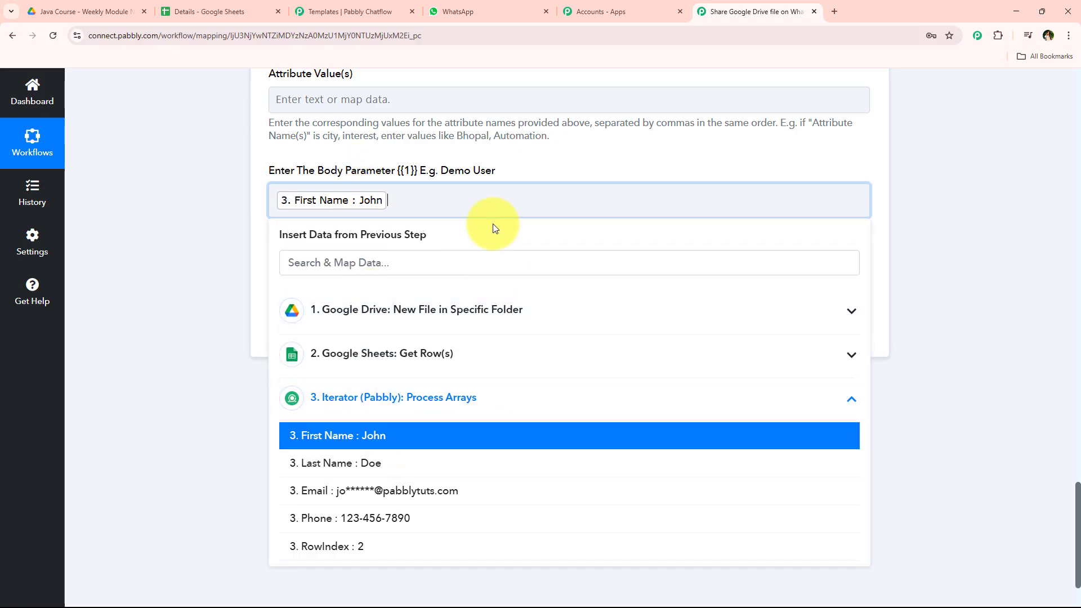
pyautogui.click(372, 465)
pyautogui.click(222, 361)
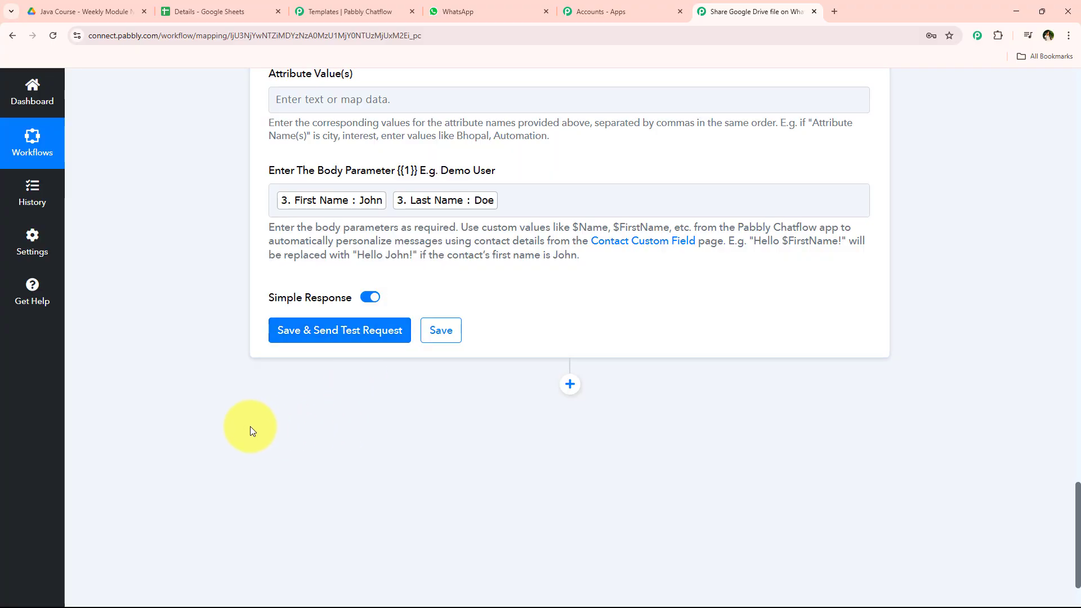
# Step: Clear the country code and mapped phone number from the Recipient Mobile Number field
pyautogui.scroll(3, 250, 426)
pyautogui.scroll(15, 249, 430)
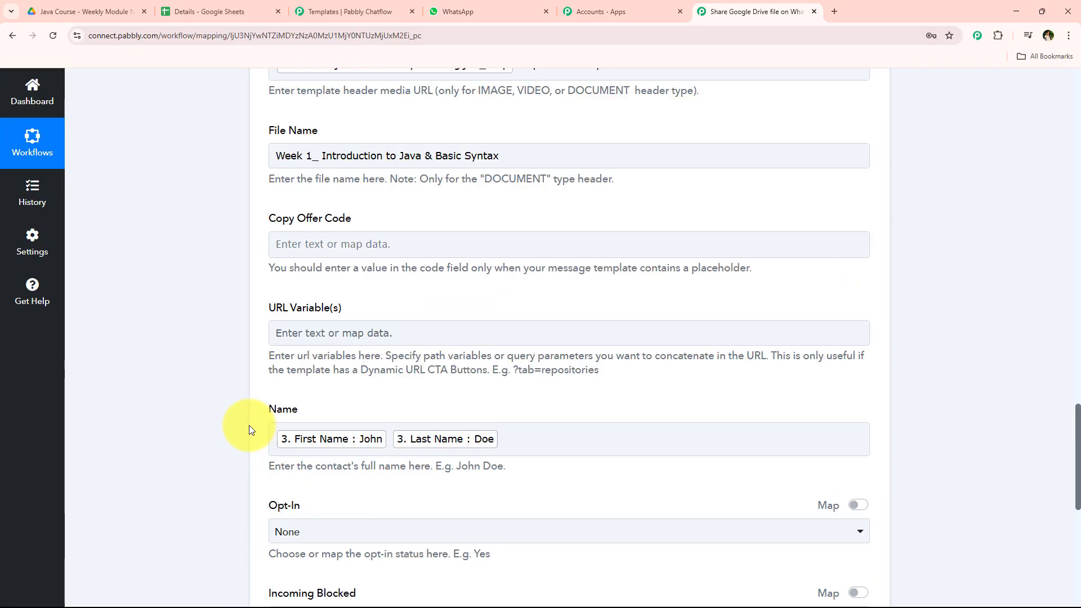
pyautogui.scroll(4, 249, 424)
pyautogui.scroll(-3, 525, 424)
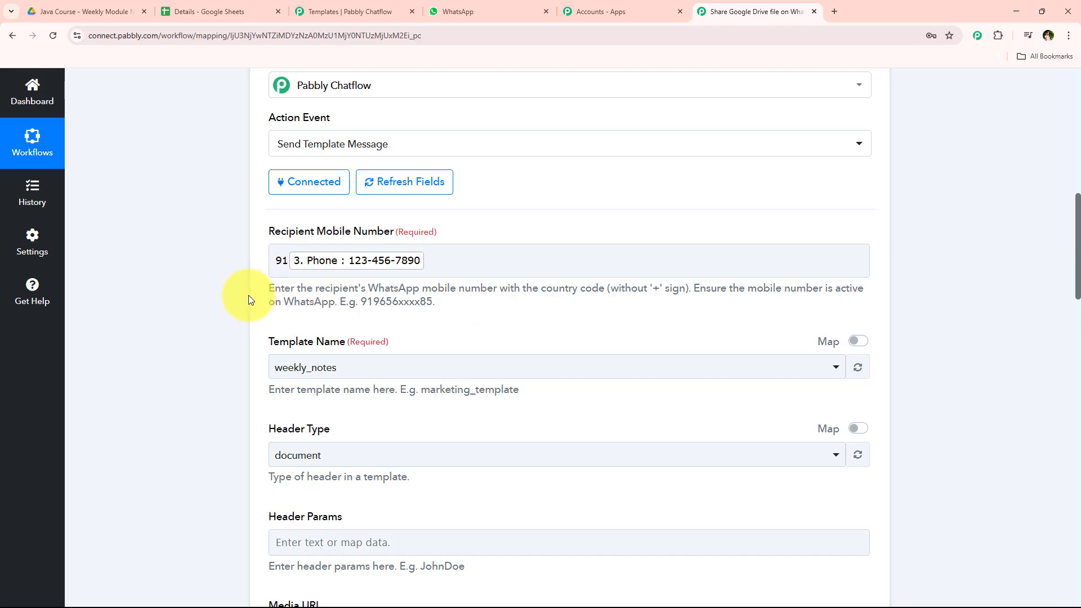
pyautogui.moveTo(667, 292); pyautogui.dragTo(876, 297)
pyautogui.click(868, 294)
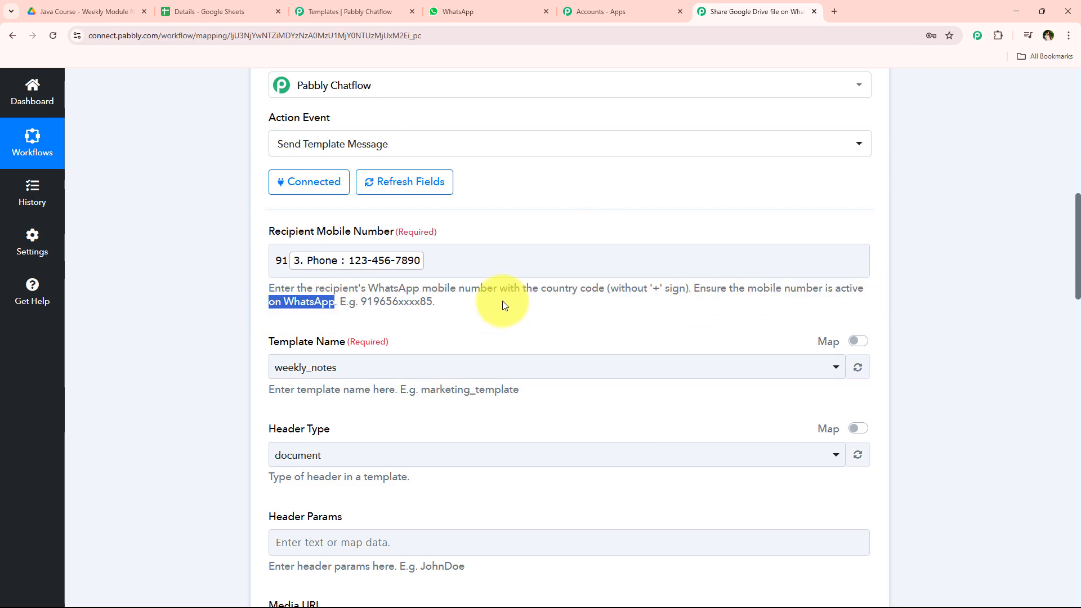
pyautogui.click(498, 267)
pyautogui.press('BackSpace')
pyautogui.press('BackSpace')
pyautogui.press('BackSpace')
# Step: Save the Send Template Message action and send a test request
pyautogui.scroll(-3, 200, 249)
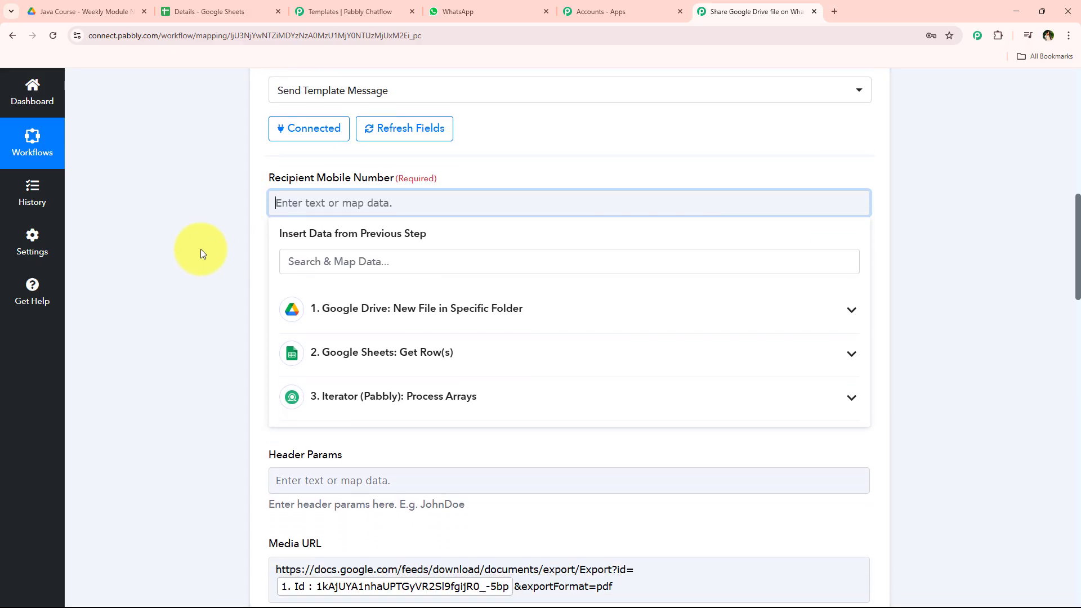
pyautogui.scroll(1, 200, 249)
pyautogui.scroll(-2, 201, 249)
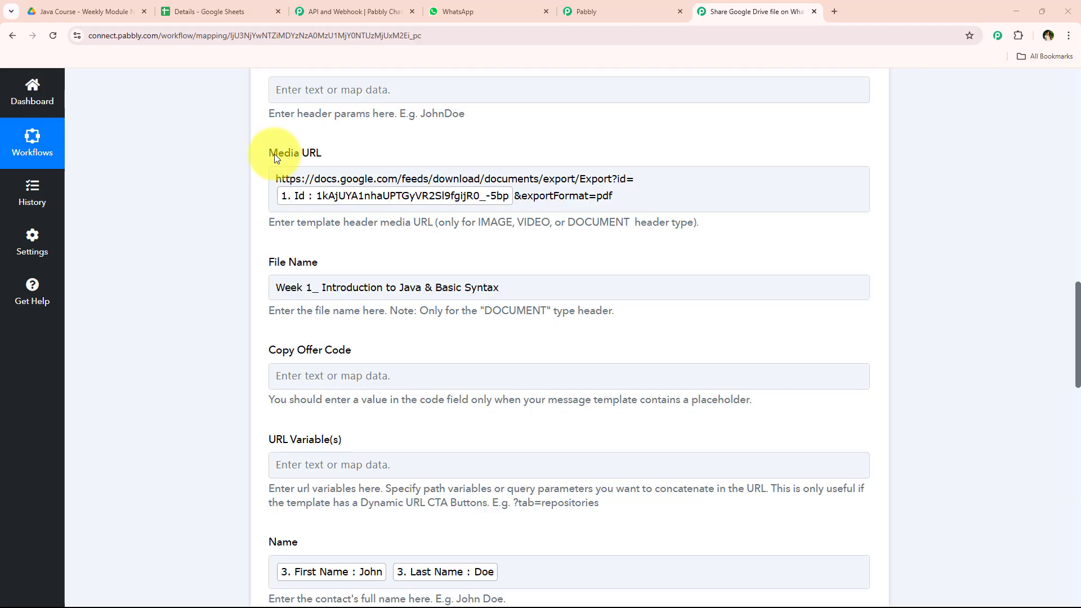
pyautogui.scroll(-20, 242, 317)
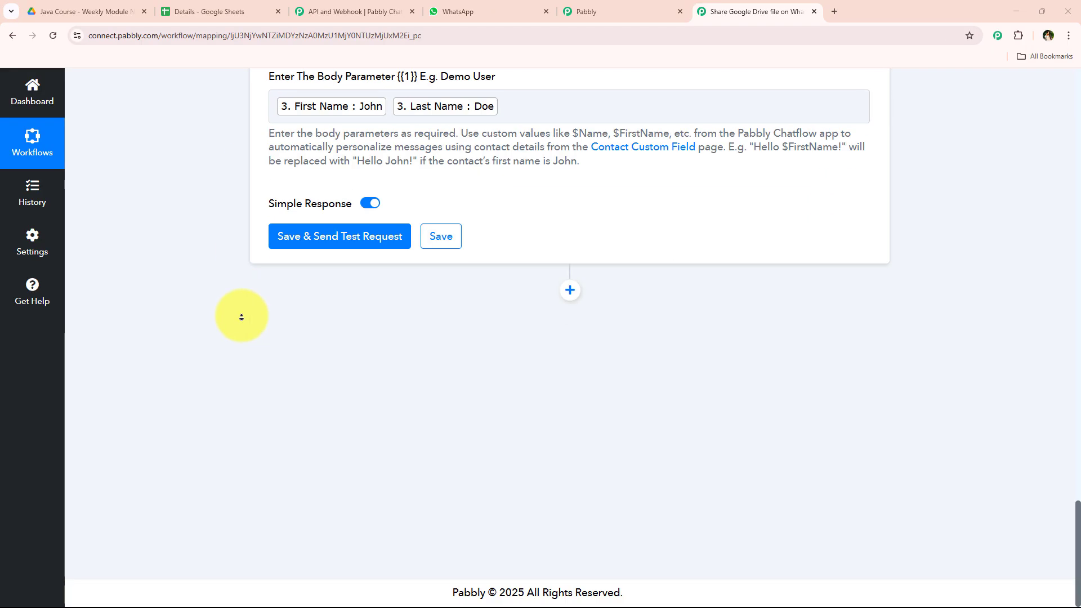
pyautogui.click(352, 236)
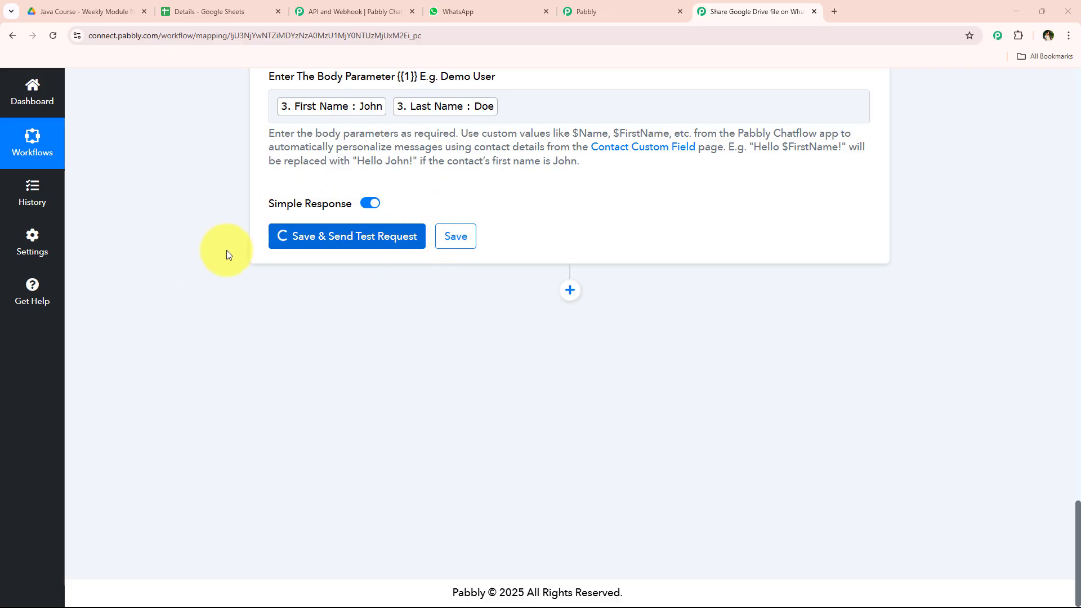
# Step: Review the test request's response fields, including the recipient numbers, then return to the workflow overview
pyautogui.moveTo(663, 370); pyautogui.dragTo(579, 370)
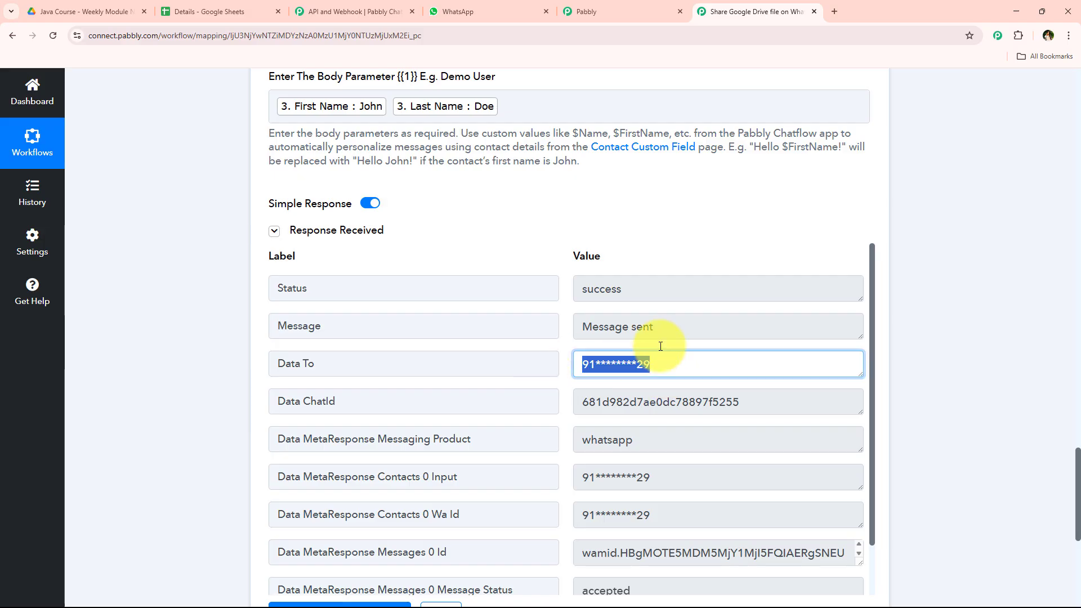
pyautogui.moveTo(659, 341); pyautogui.dragTo(574, 405)
pyautogui.moveTo(653, 477); pyautogui.dragTo(541, 477)
pyautogui.moveTo(653, 515); pyautogui.dragTo(501, 520)
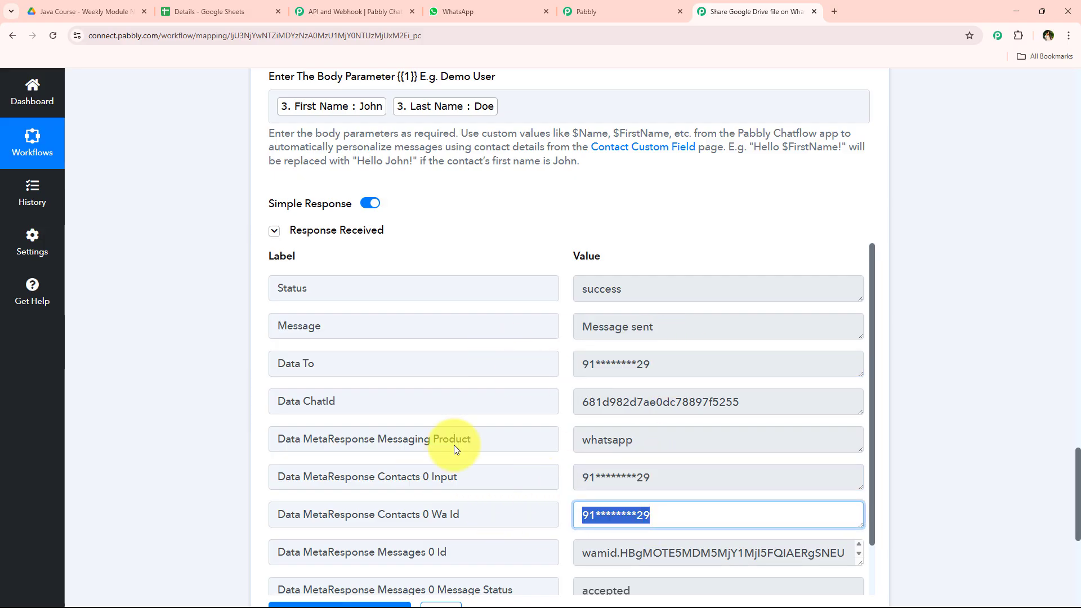
pyautogui.click(222, 428)
pyautogui.scroll(20, 248, 293)
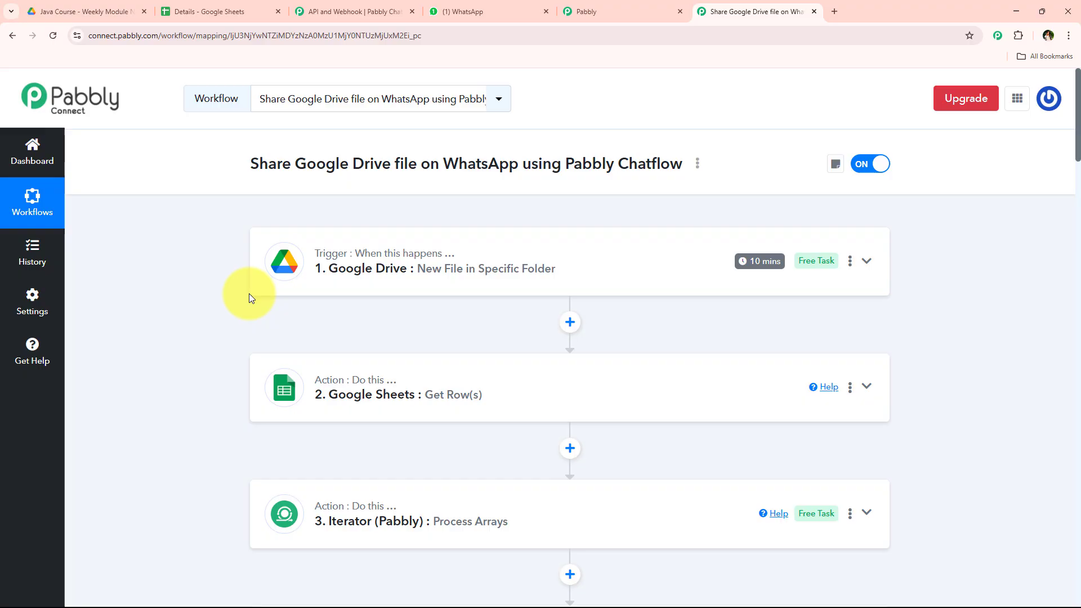
pyautogui.scroll(-3, 338, 415)
pyautogui.click(463, 458)
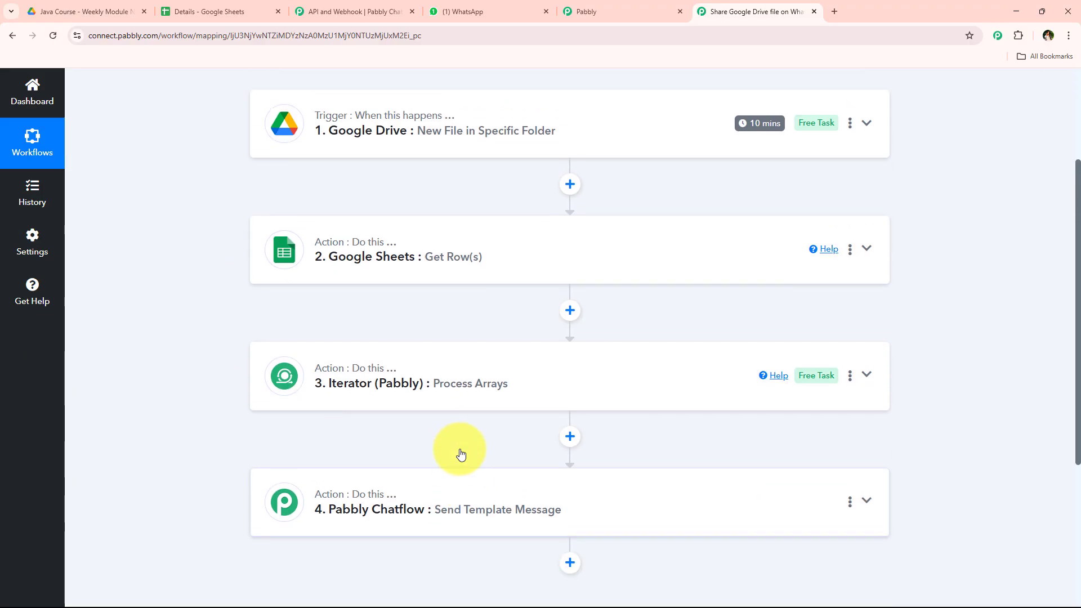
pyautogui.scroll(3, 463, 449)
# Step: Open the Pabbly ChatFlow WhatsApp chat, download the received Week 1 PDF attachment and read through it
pyautogui.click(482, 8)
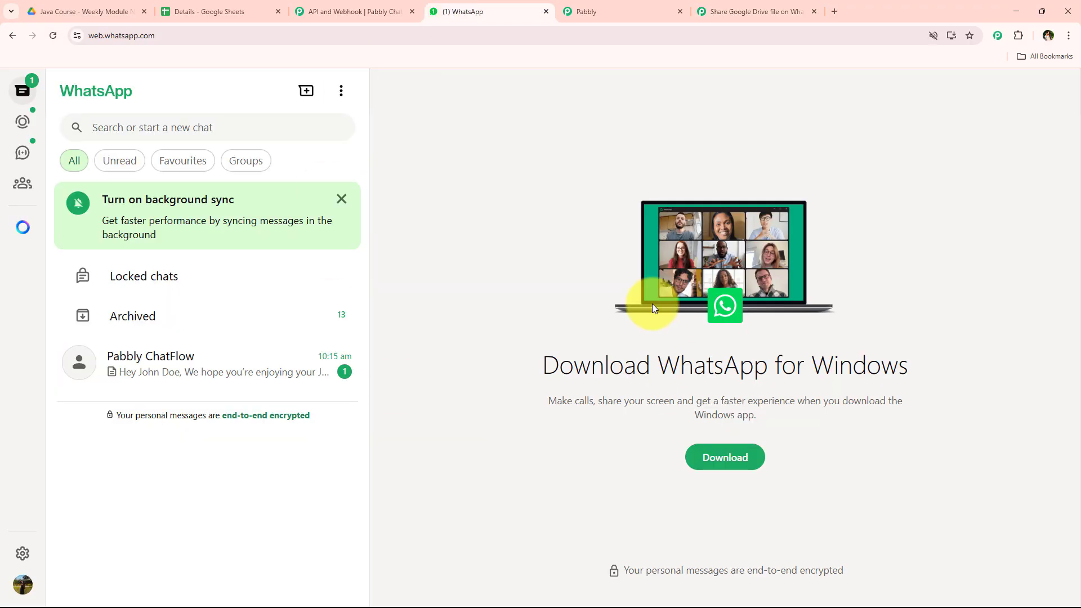
pyautogui.click(222, 365)
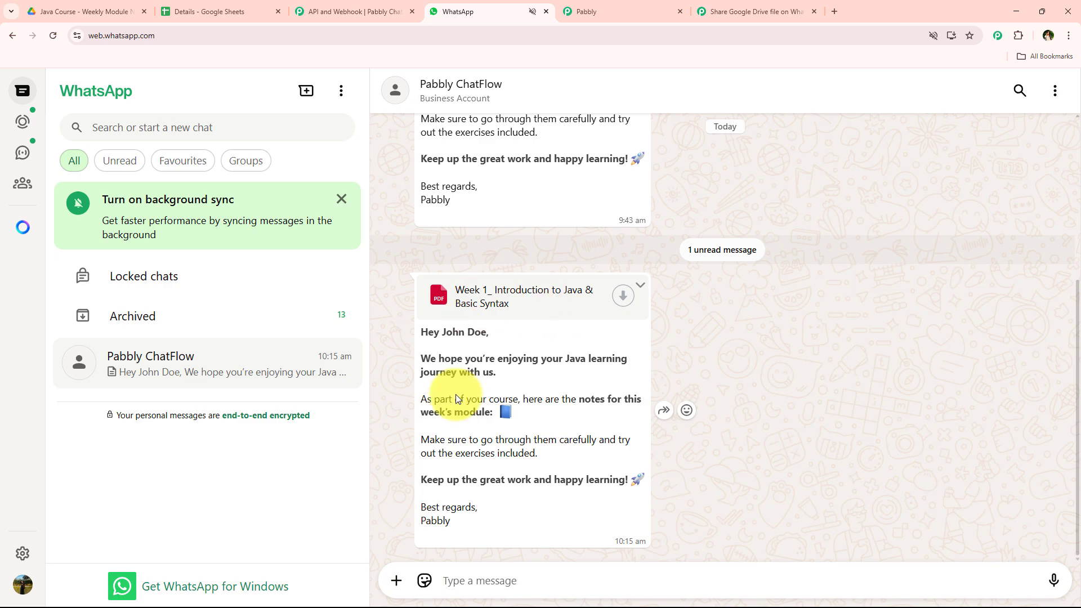
pyautogui.click(621, 297)
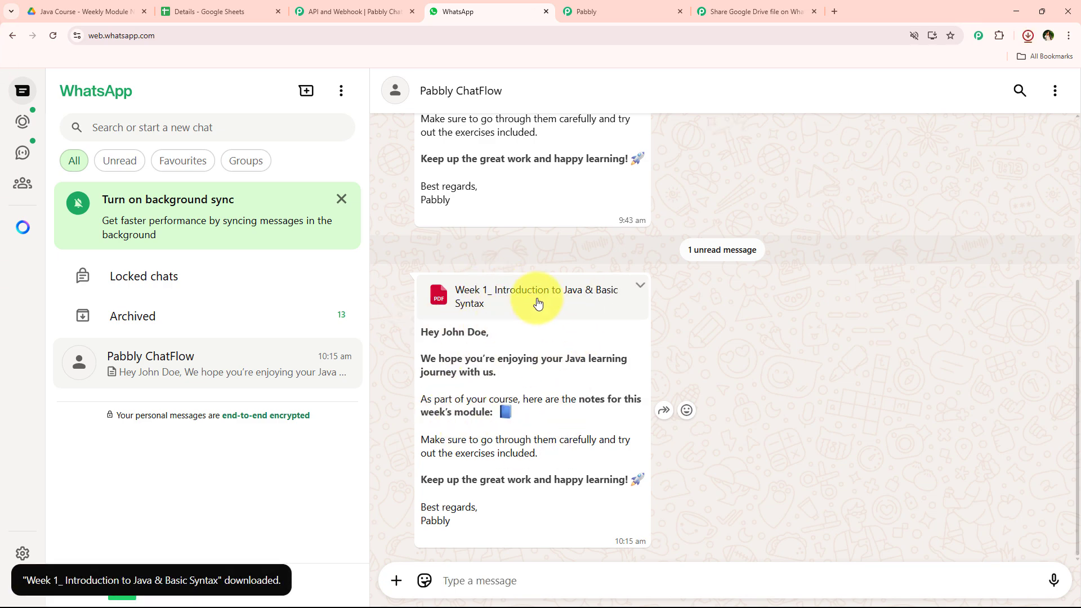
pyautogui.click(1028, 36)
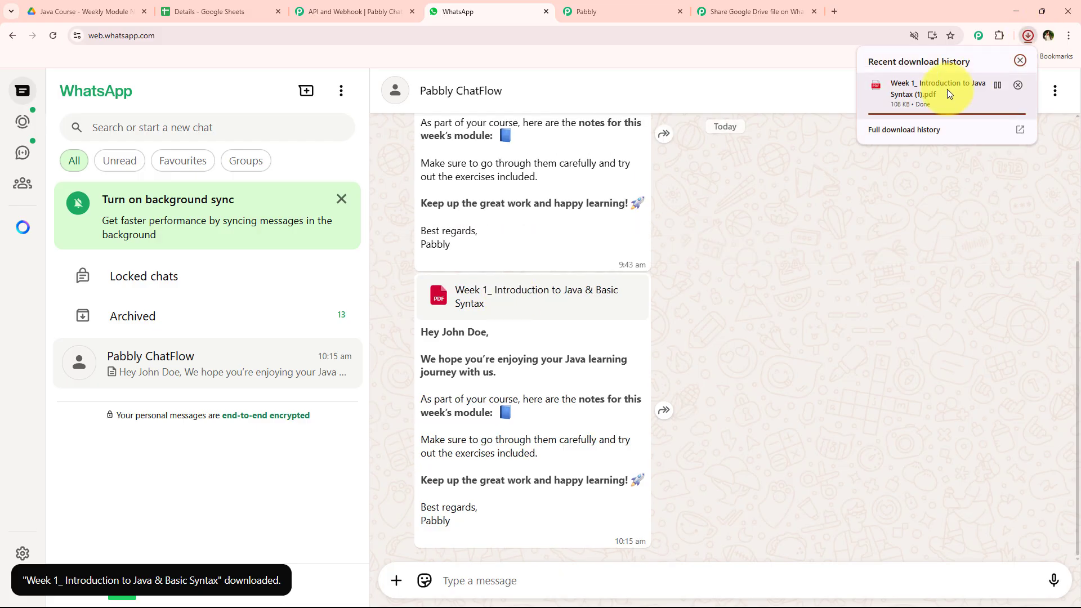
pyautogui.click(897, 93)
pyautogui.scroll(-10, 422, 394)
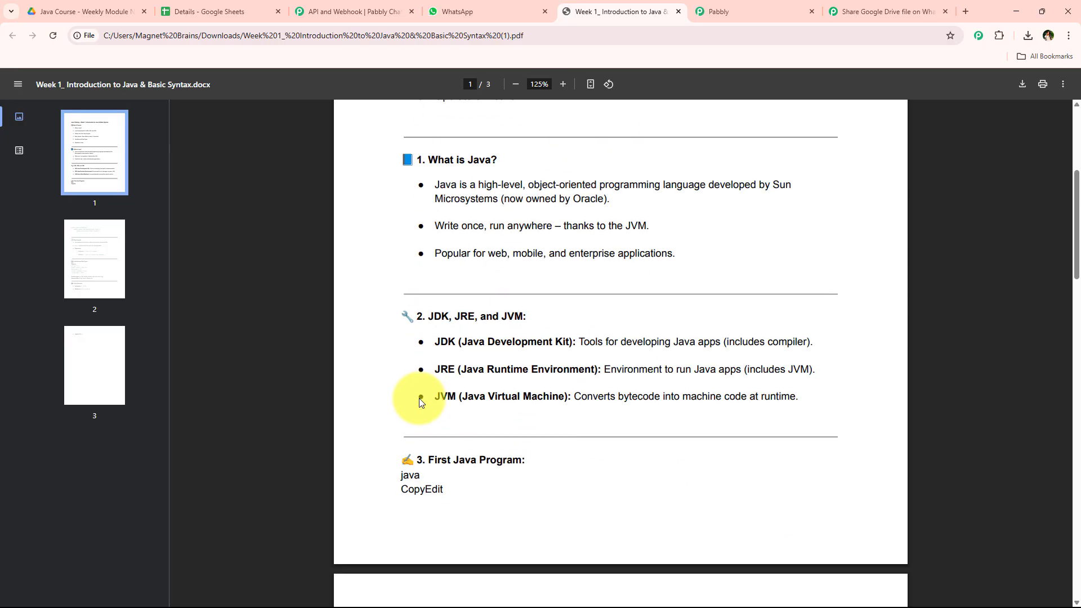
pyautogui.scroll(-15, 418, 396)
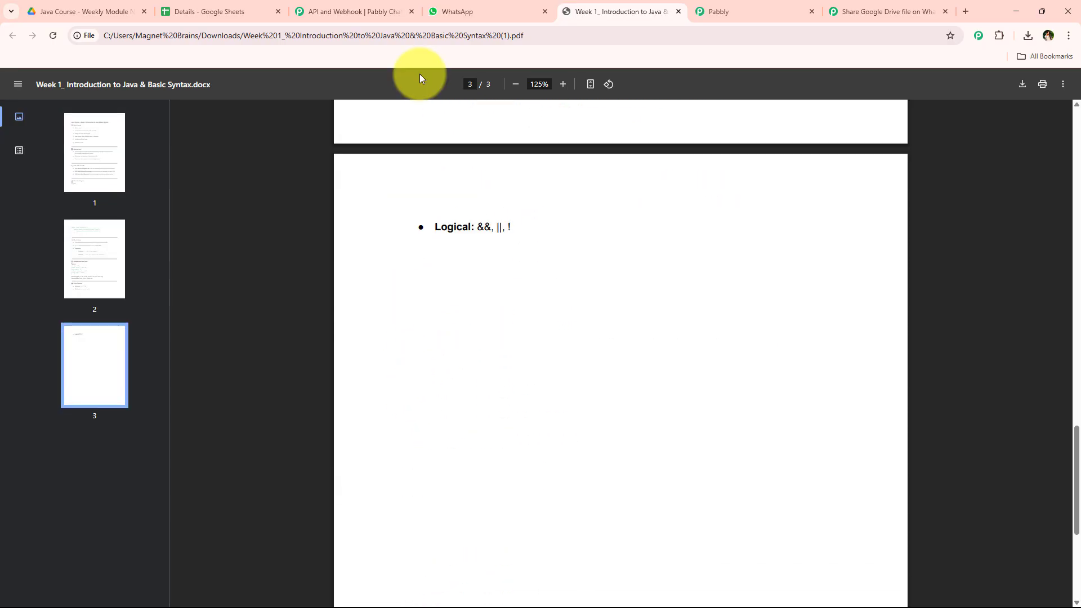
# Step: Compare the workflow's trigger and actions with the file in the Java Course Drive folder
pyautogui.click(337, 7)
pyautogui.click(884, 12)
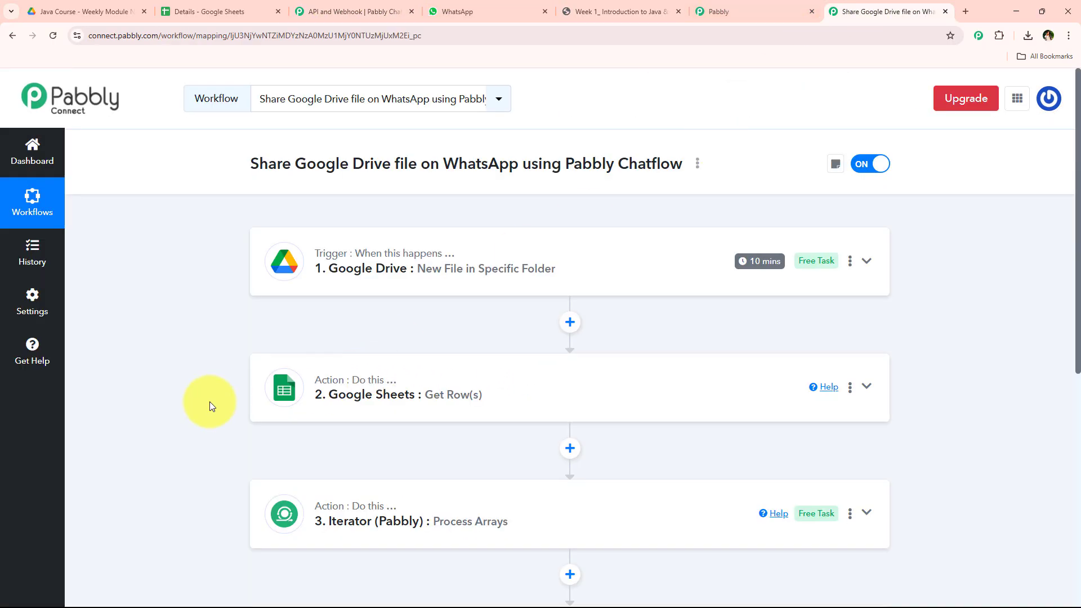
pyautogui.scroll(-3, 191, 394)
pyautogui.scroll(3, 182, 400)
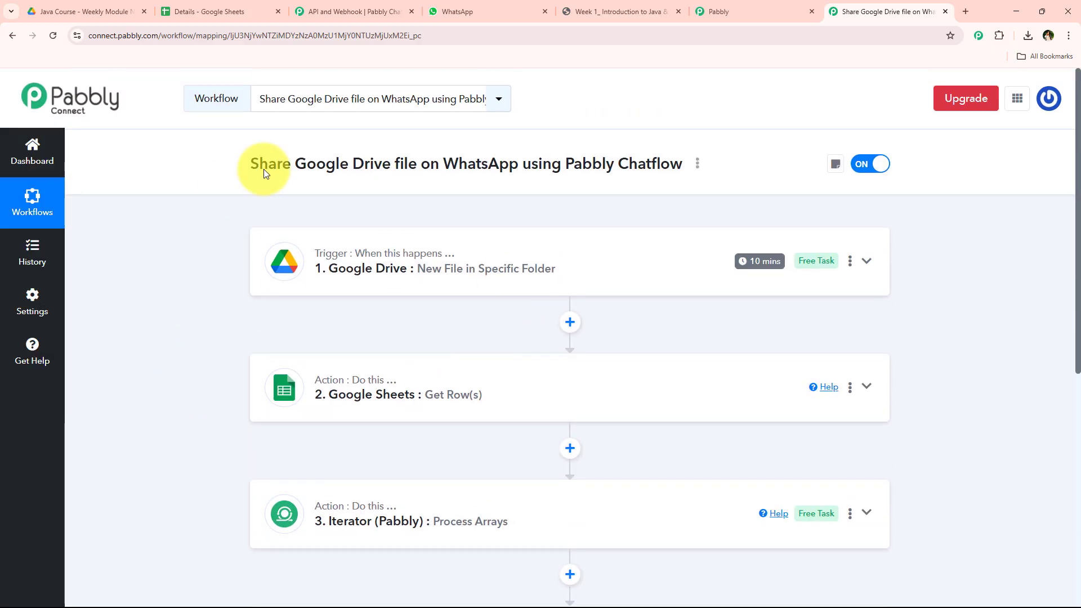
pyautogui.click(56, 11)
pyautogui.click(417, 334)
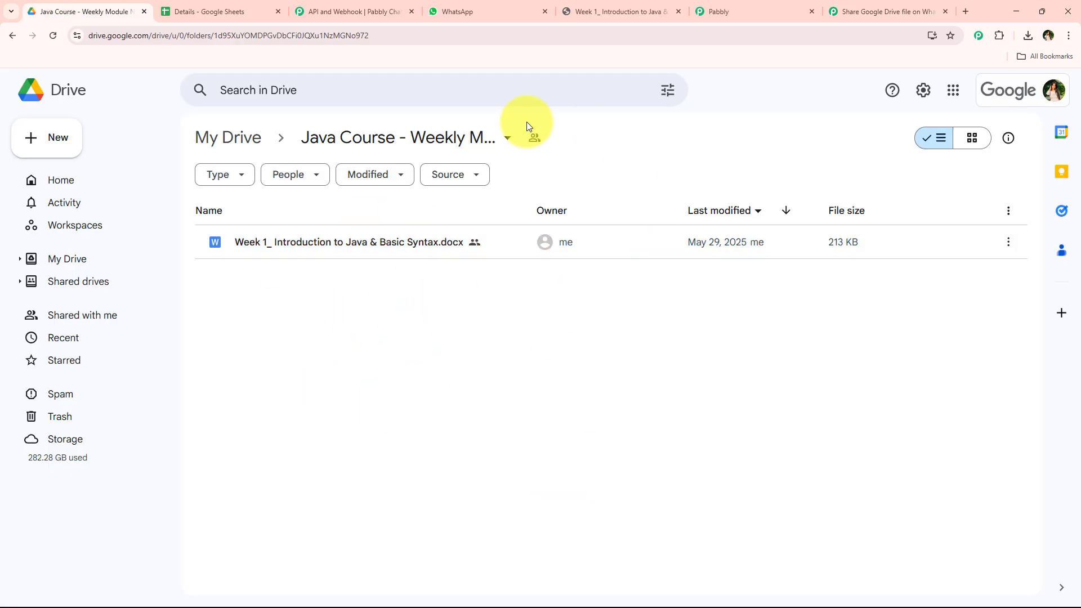
# Step: Review the complete four-step workflow alongside the Chatflow settings and the received WhatsApp message
pyautogui.click(357, 13)
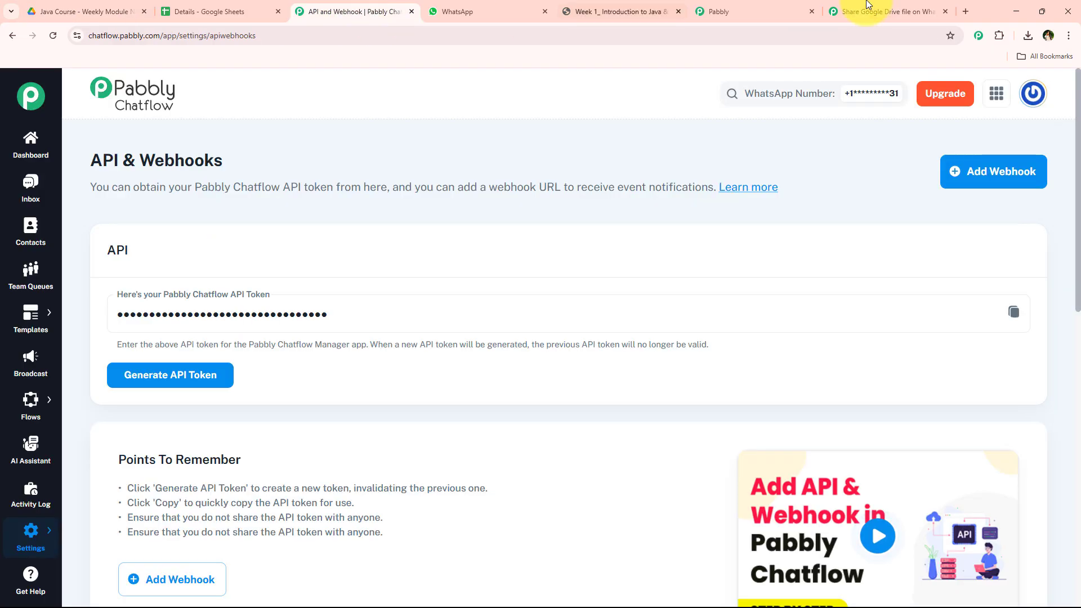
pyautogui.click(890, 12)
pyautogui.scroll(-1, 208, 363)
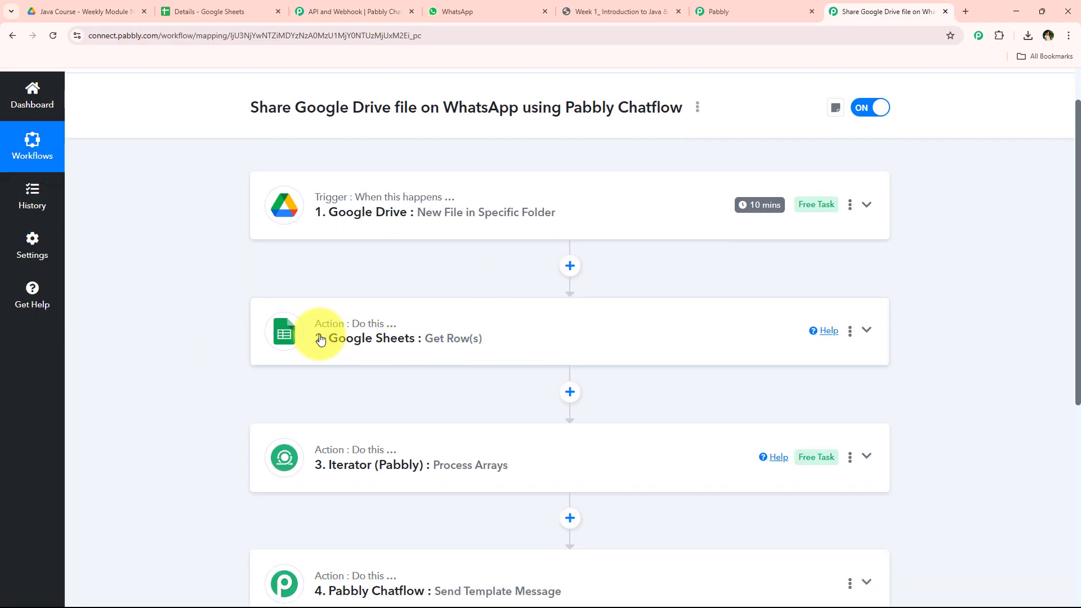
pyautogui.scroll(-2, 480, 368)
pyautogui.scroll(-2, 297, 415)
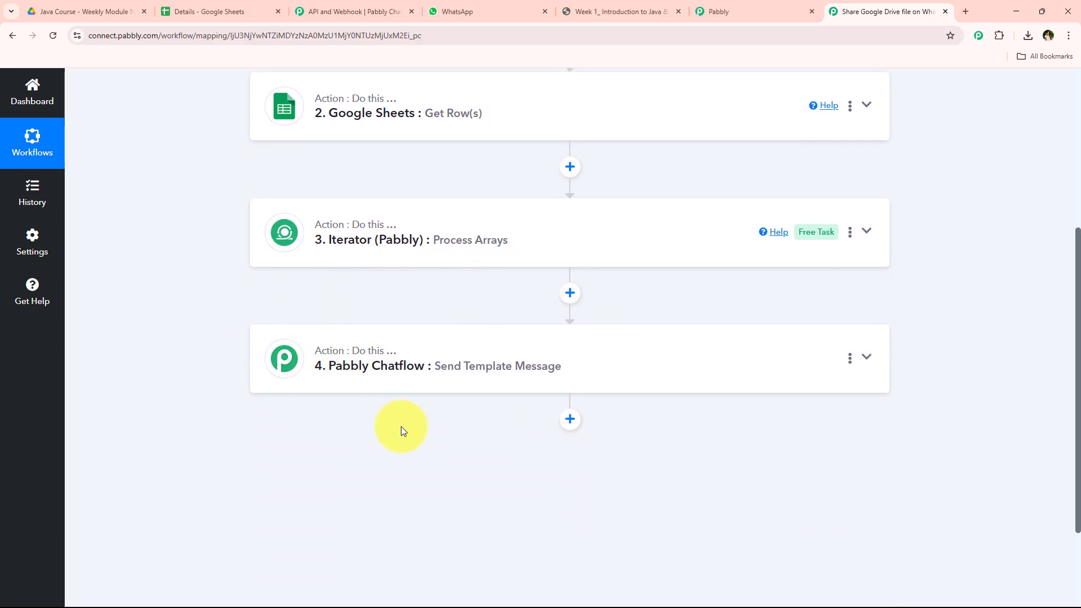
pyautogui.click(465, 7)
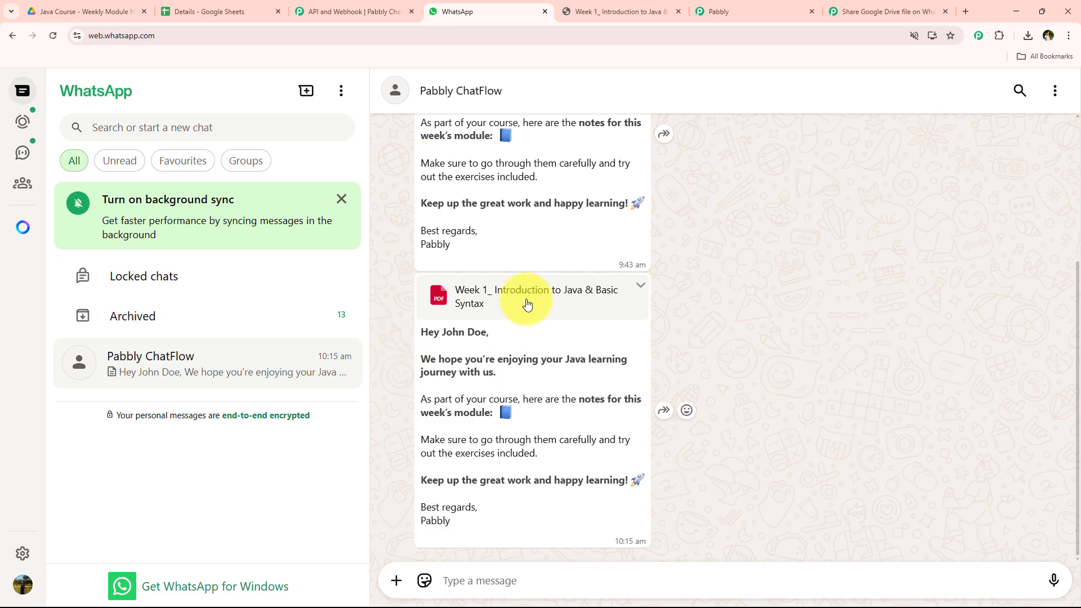
pyautogui.click(860, 7)
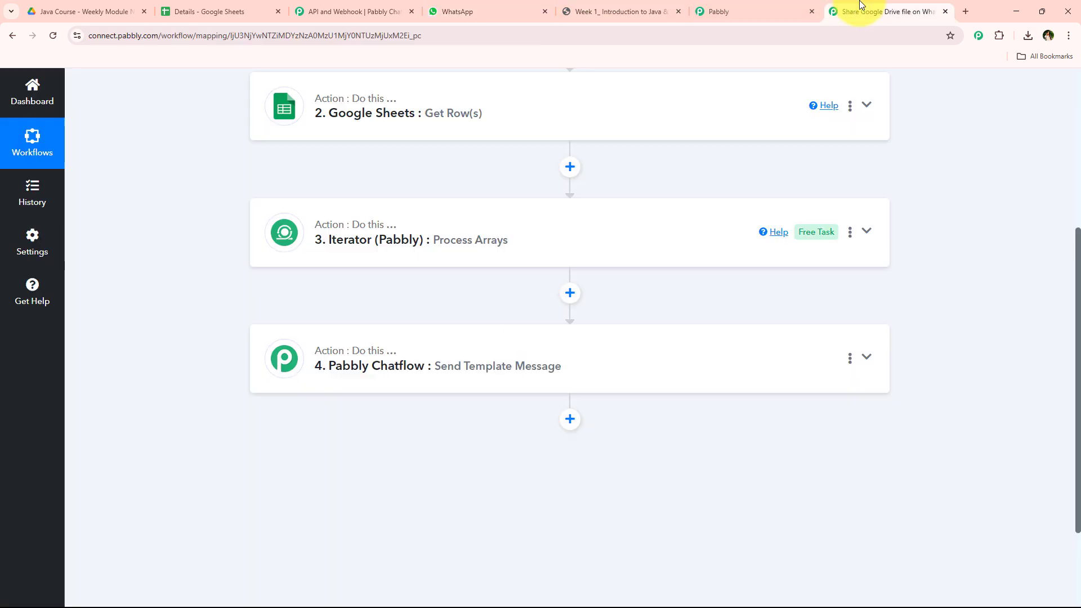
pyautogui.scroll(5, 401, 303)
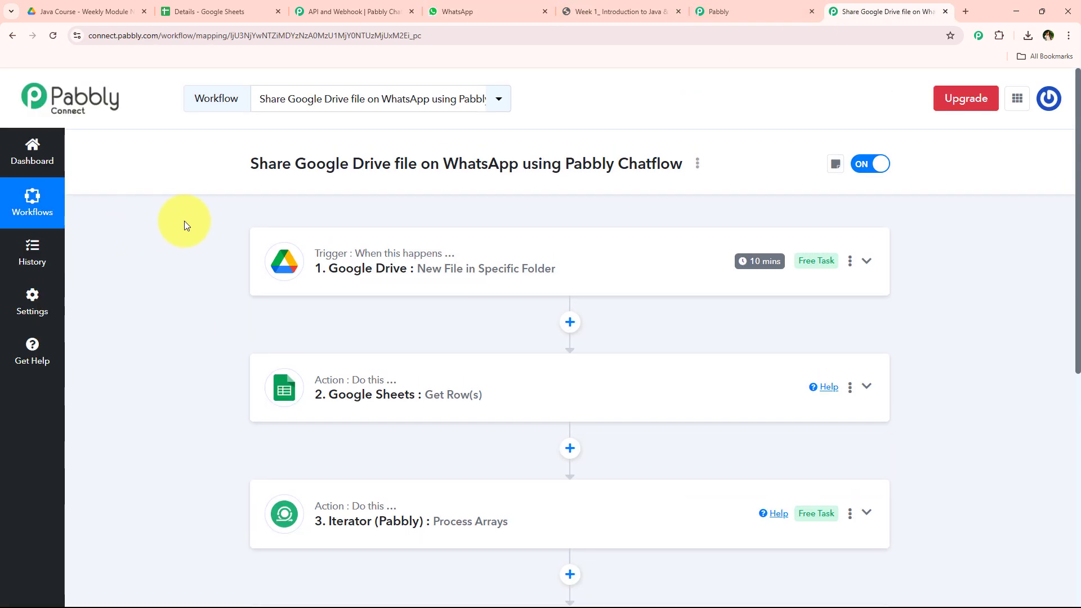